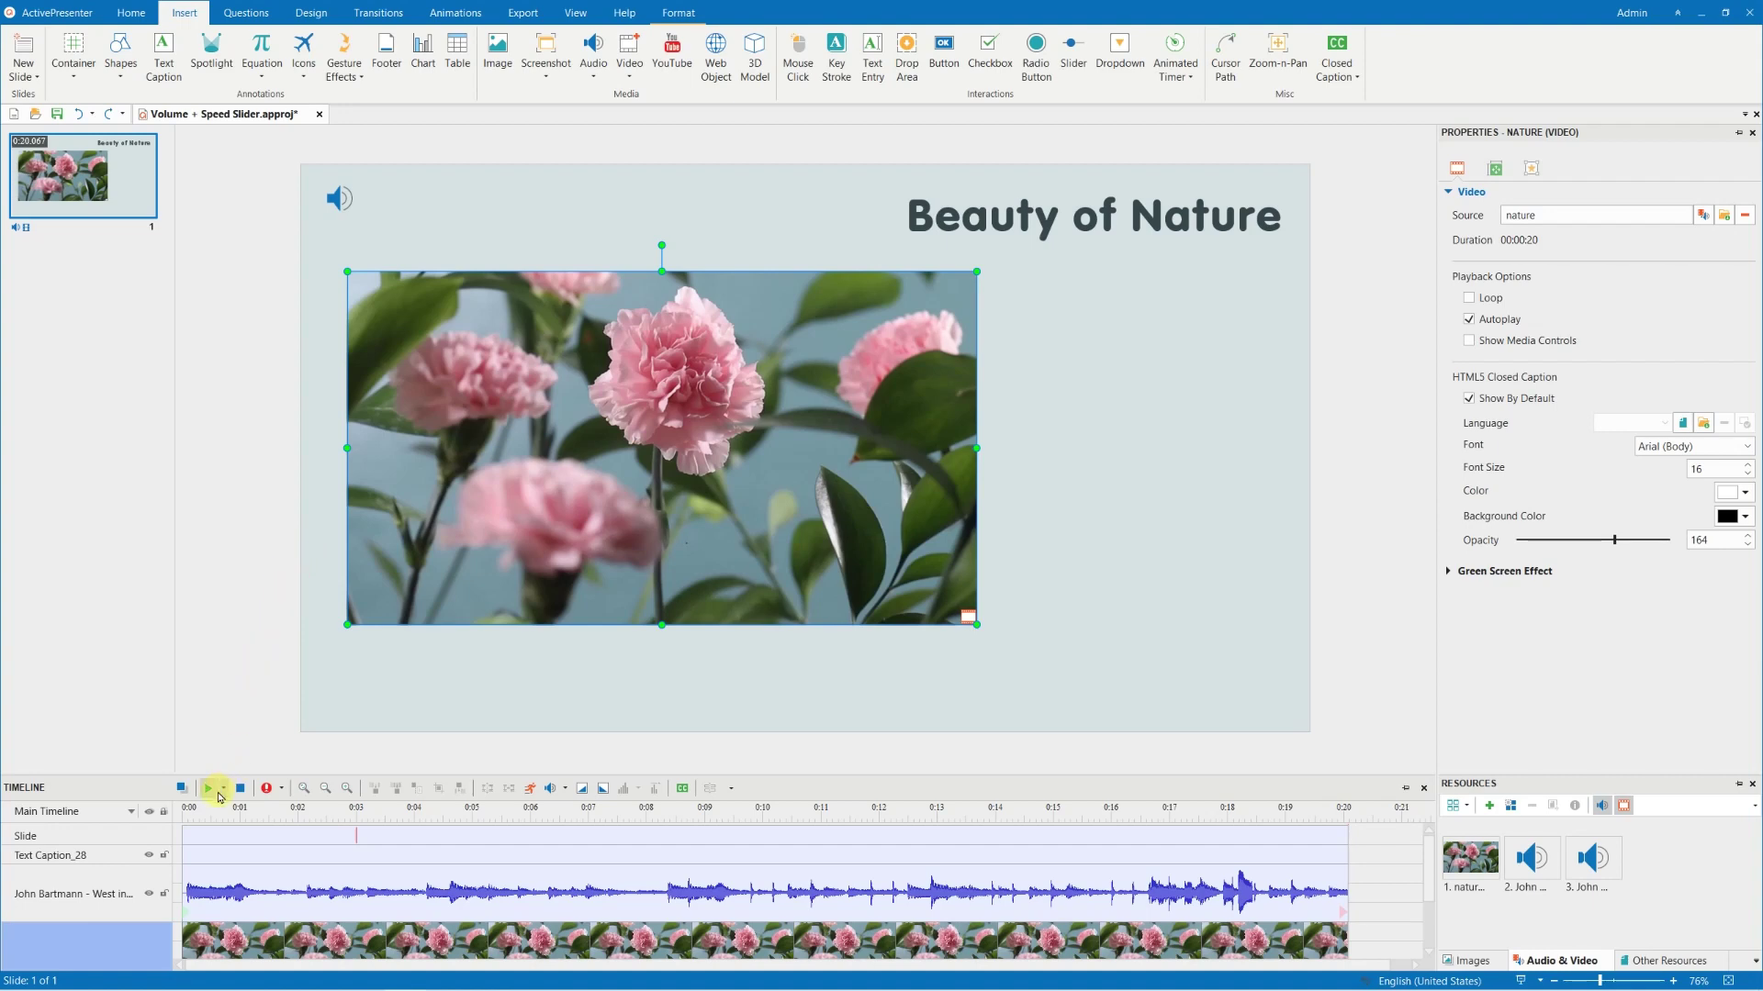
After previewing the slide, draw a rectangle to the right of the nature video.
left_click(210, 788)
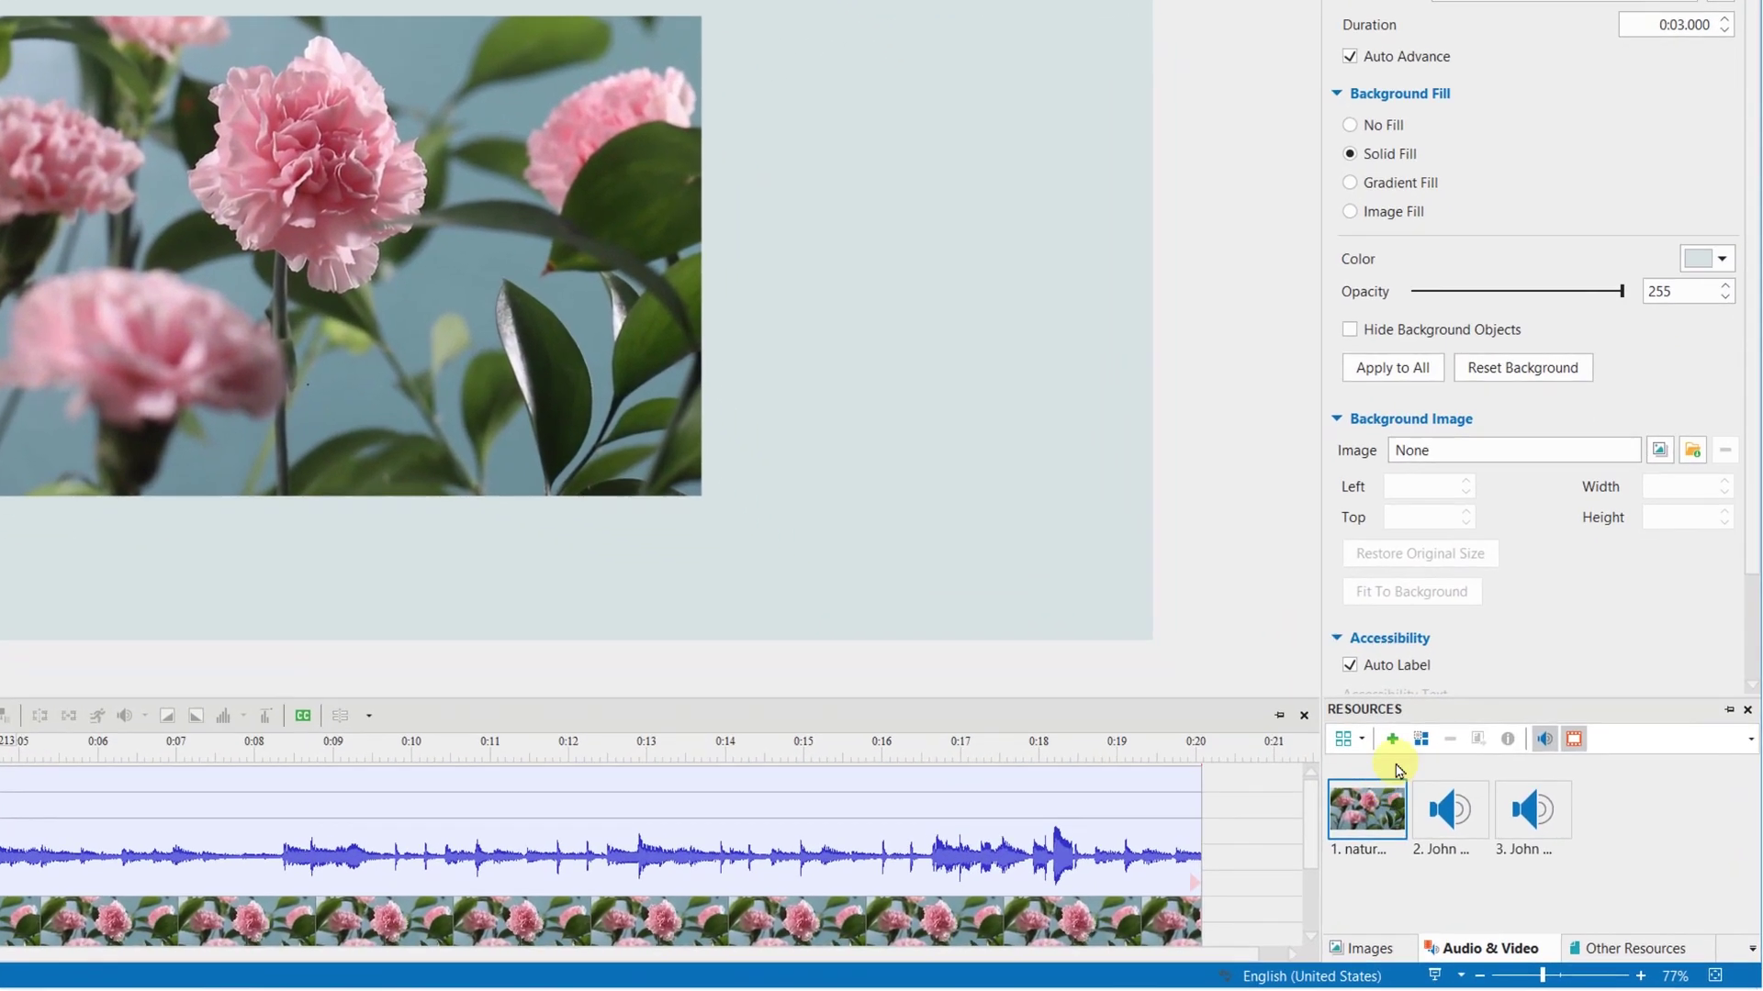
left_click(1393, 740)
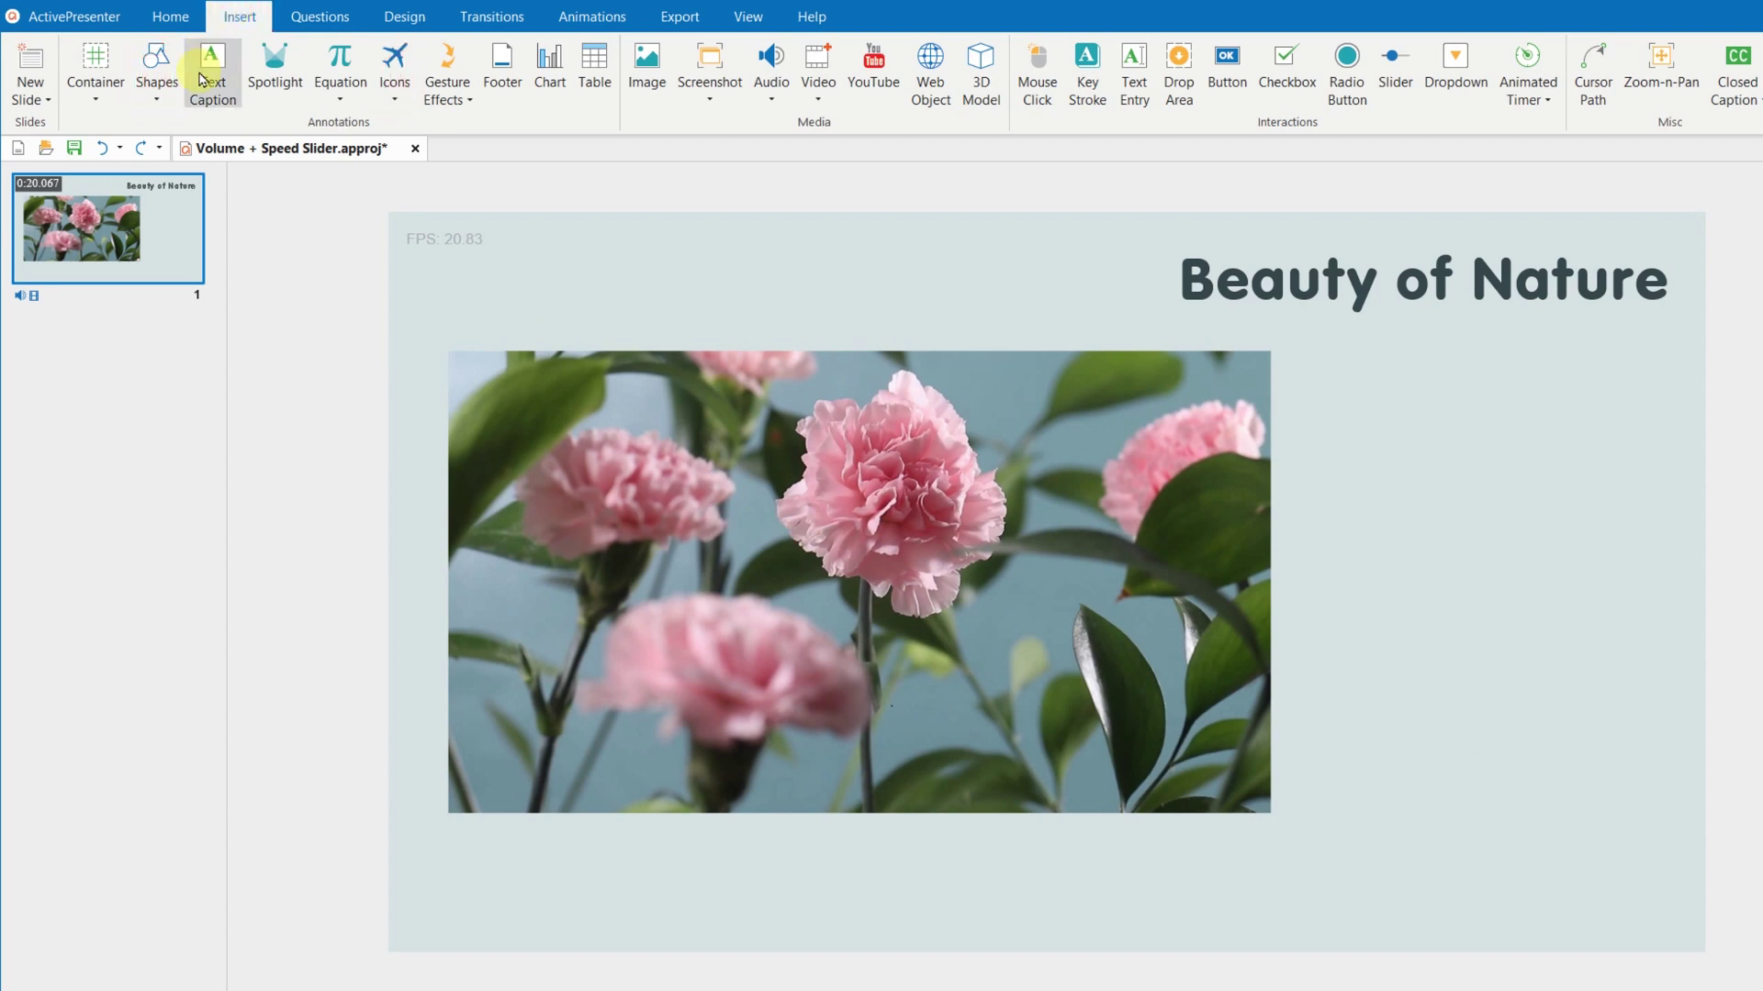
left_click(173, 103)
left_click(173, 172)
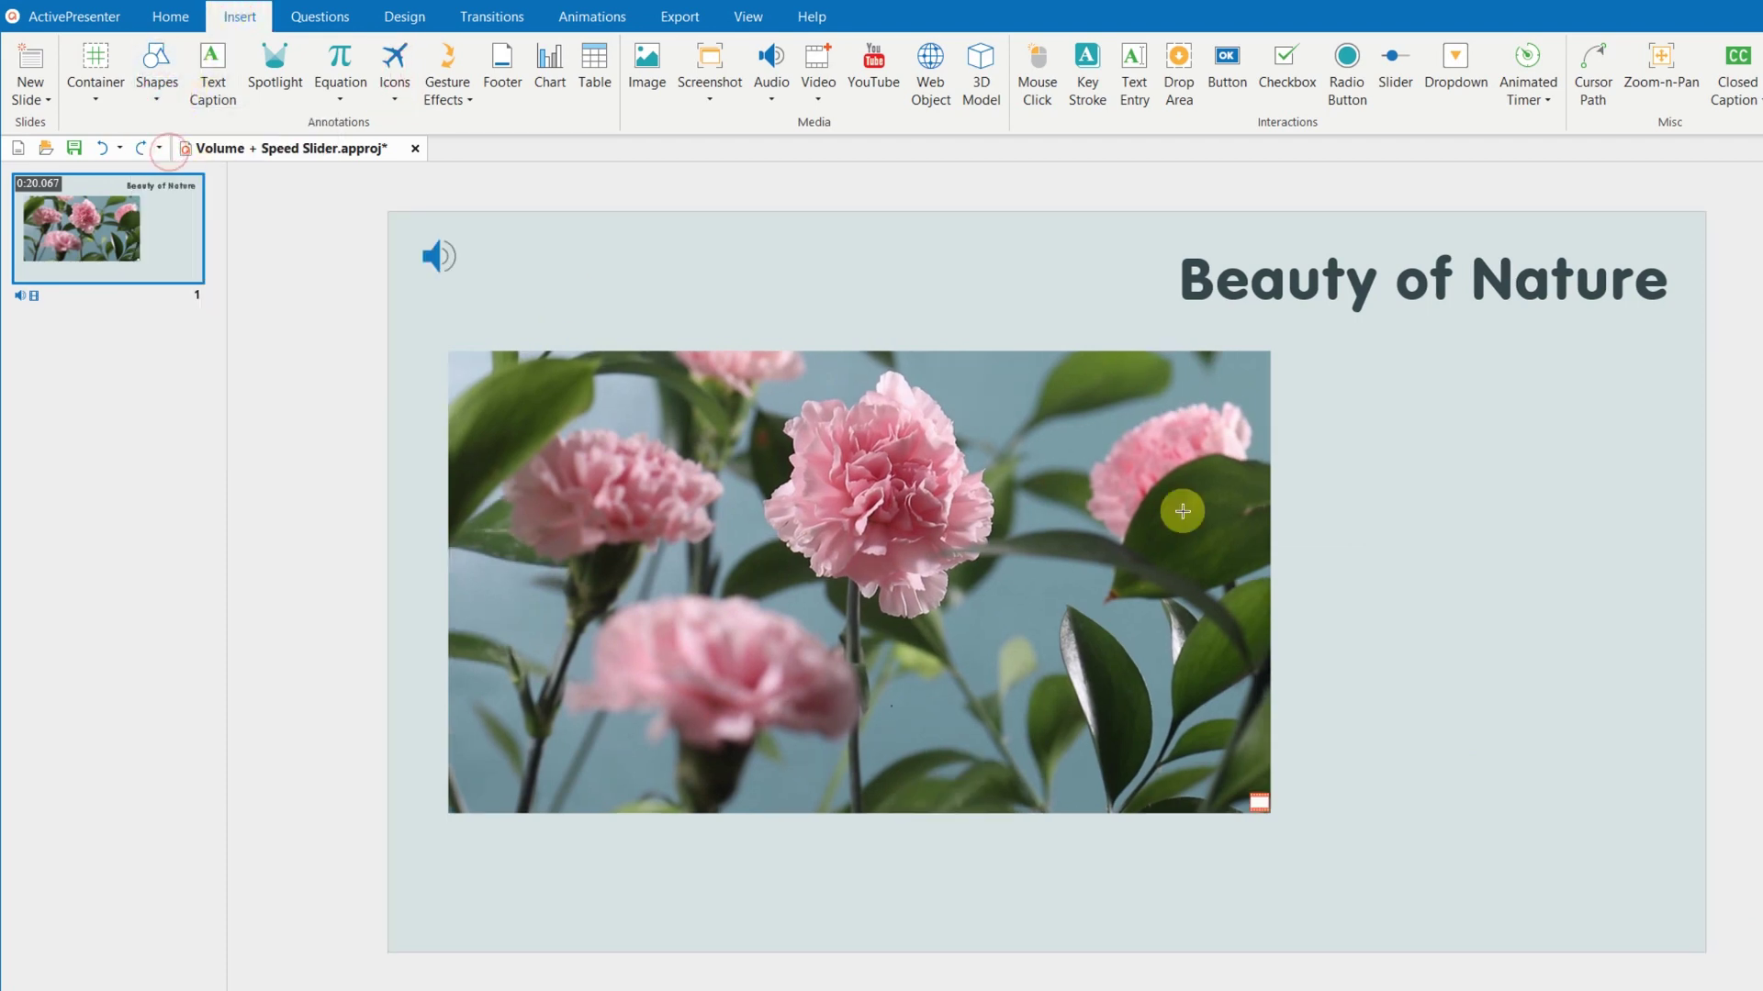
left_click_drag(1334, 486, 1686, 639)
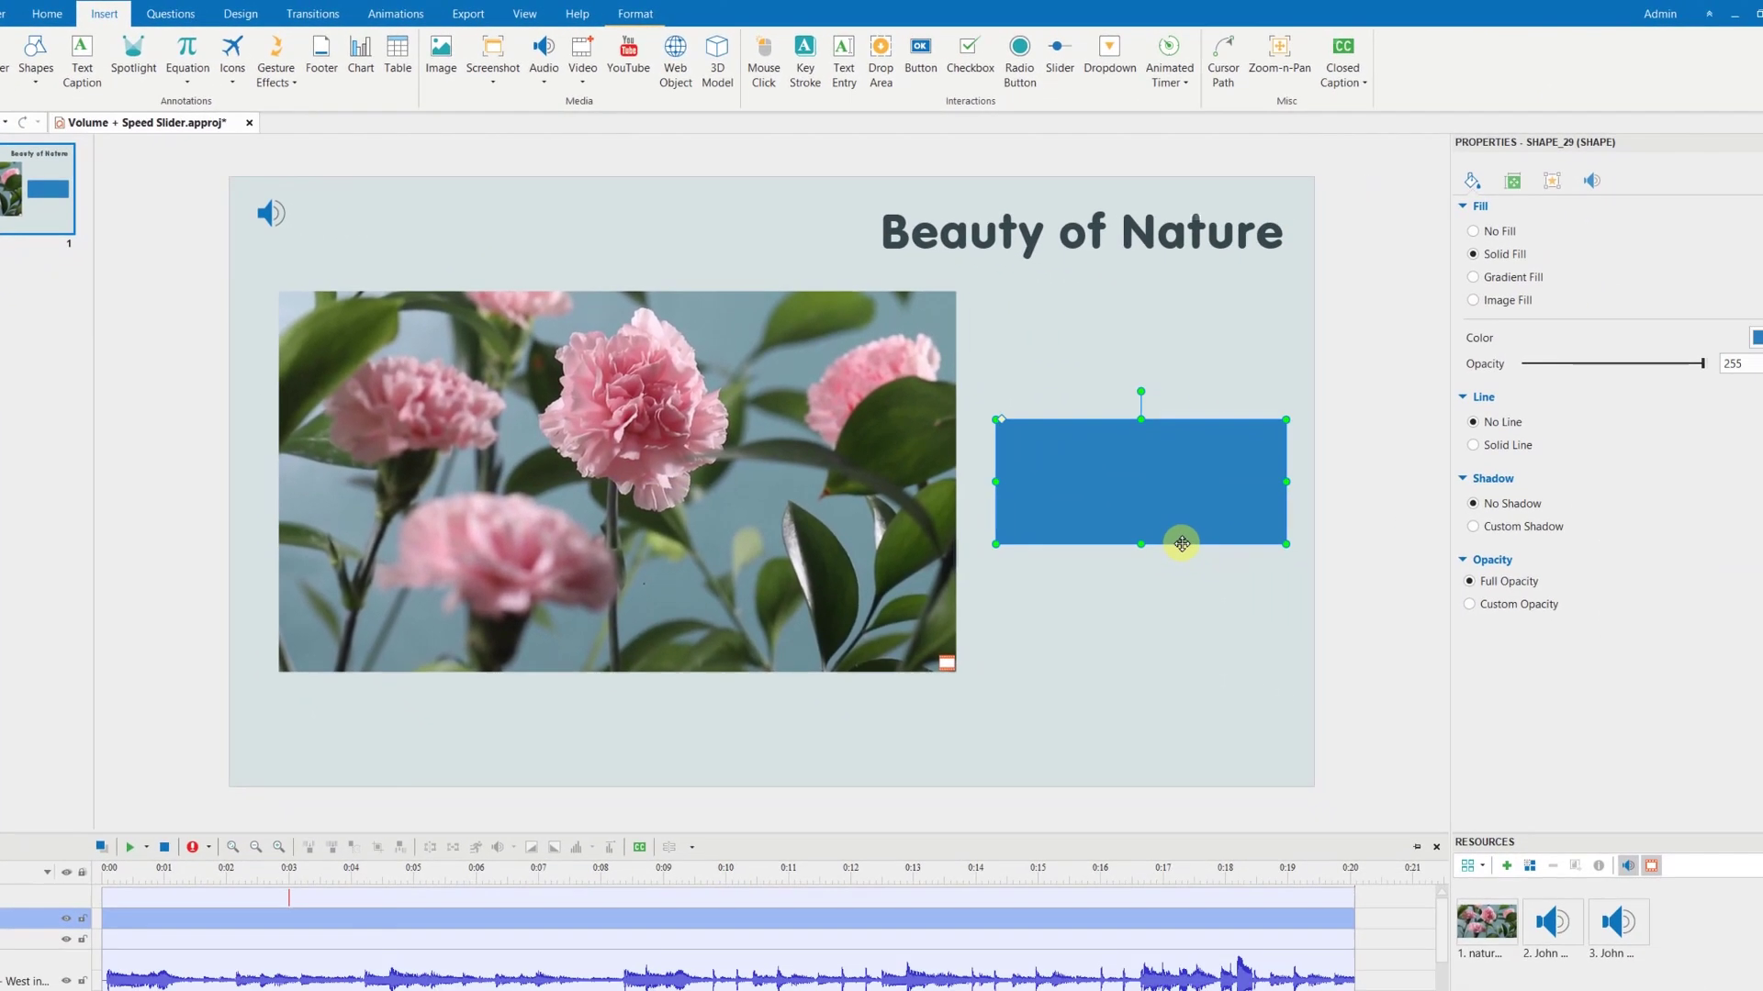
Give the rectangle a light grey-blue fill by raising the luminance of a custom colour.
left_click(1751, 345)
left_click(1594, 563)
left_click(1752, 344)
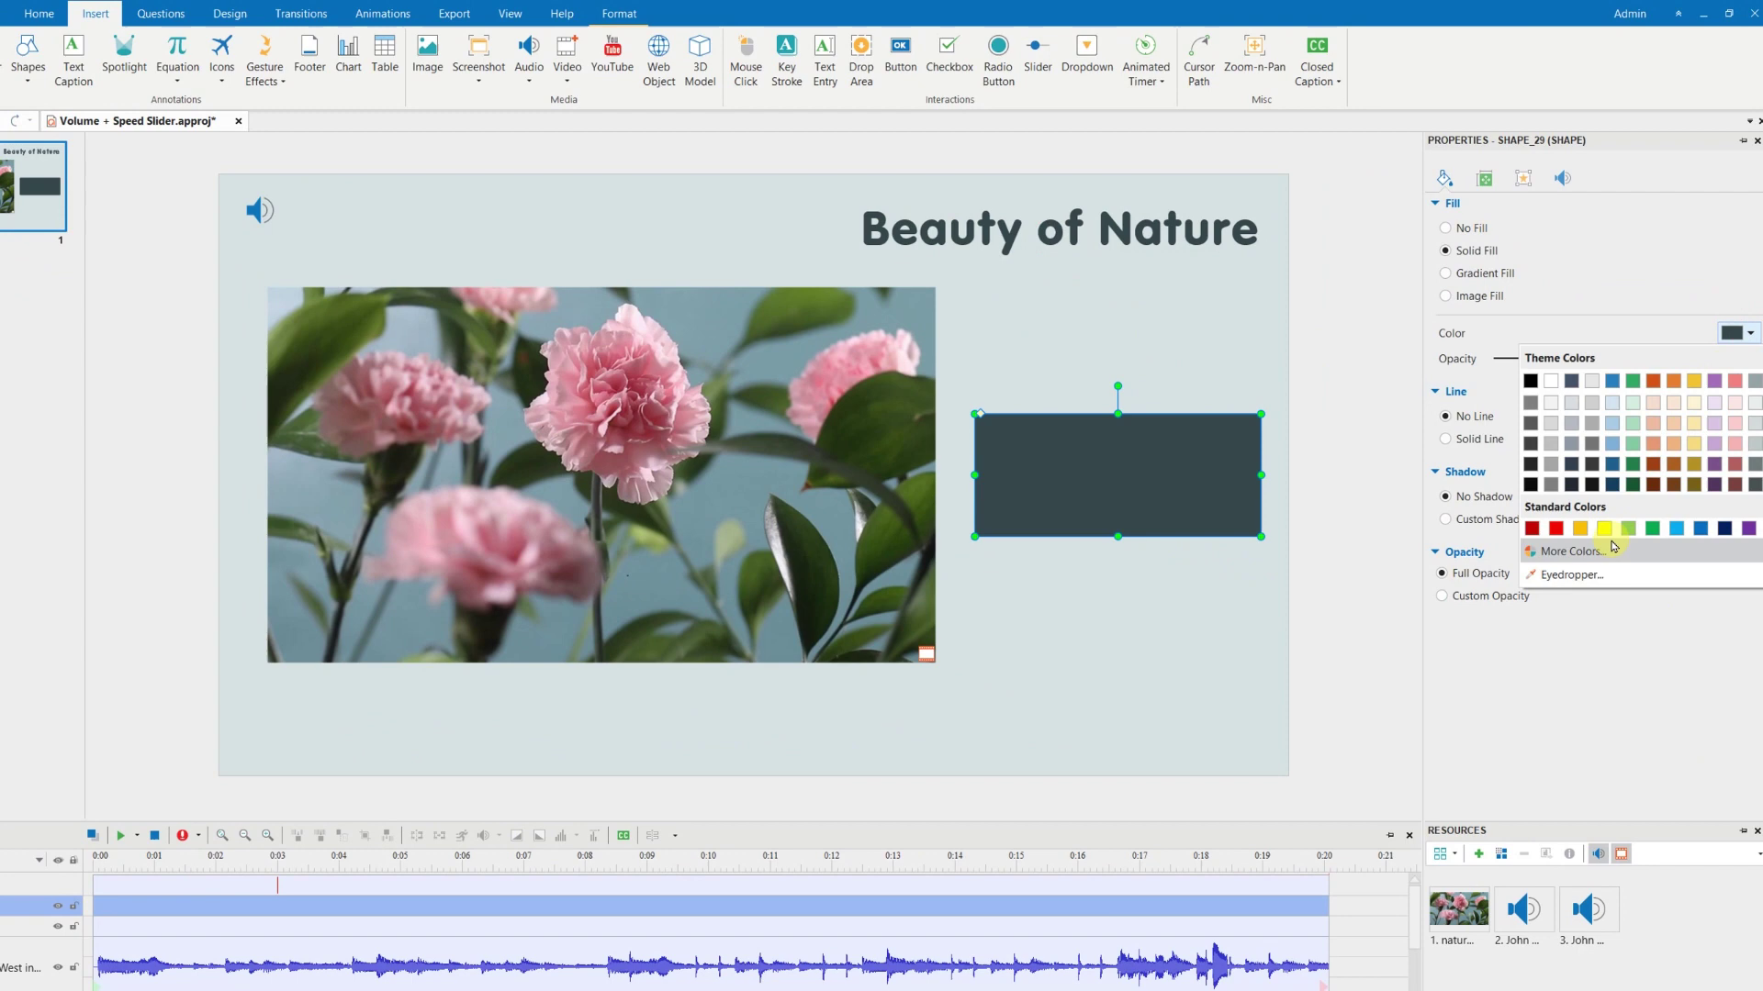
left_click(1613, 551)
left_click(1258, 596)
left_click(899, 788)
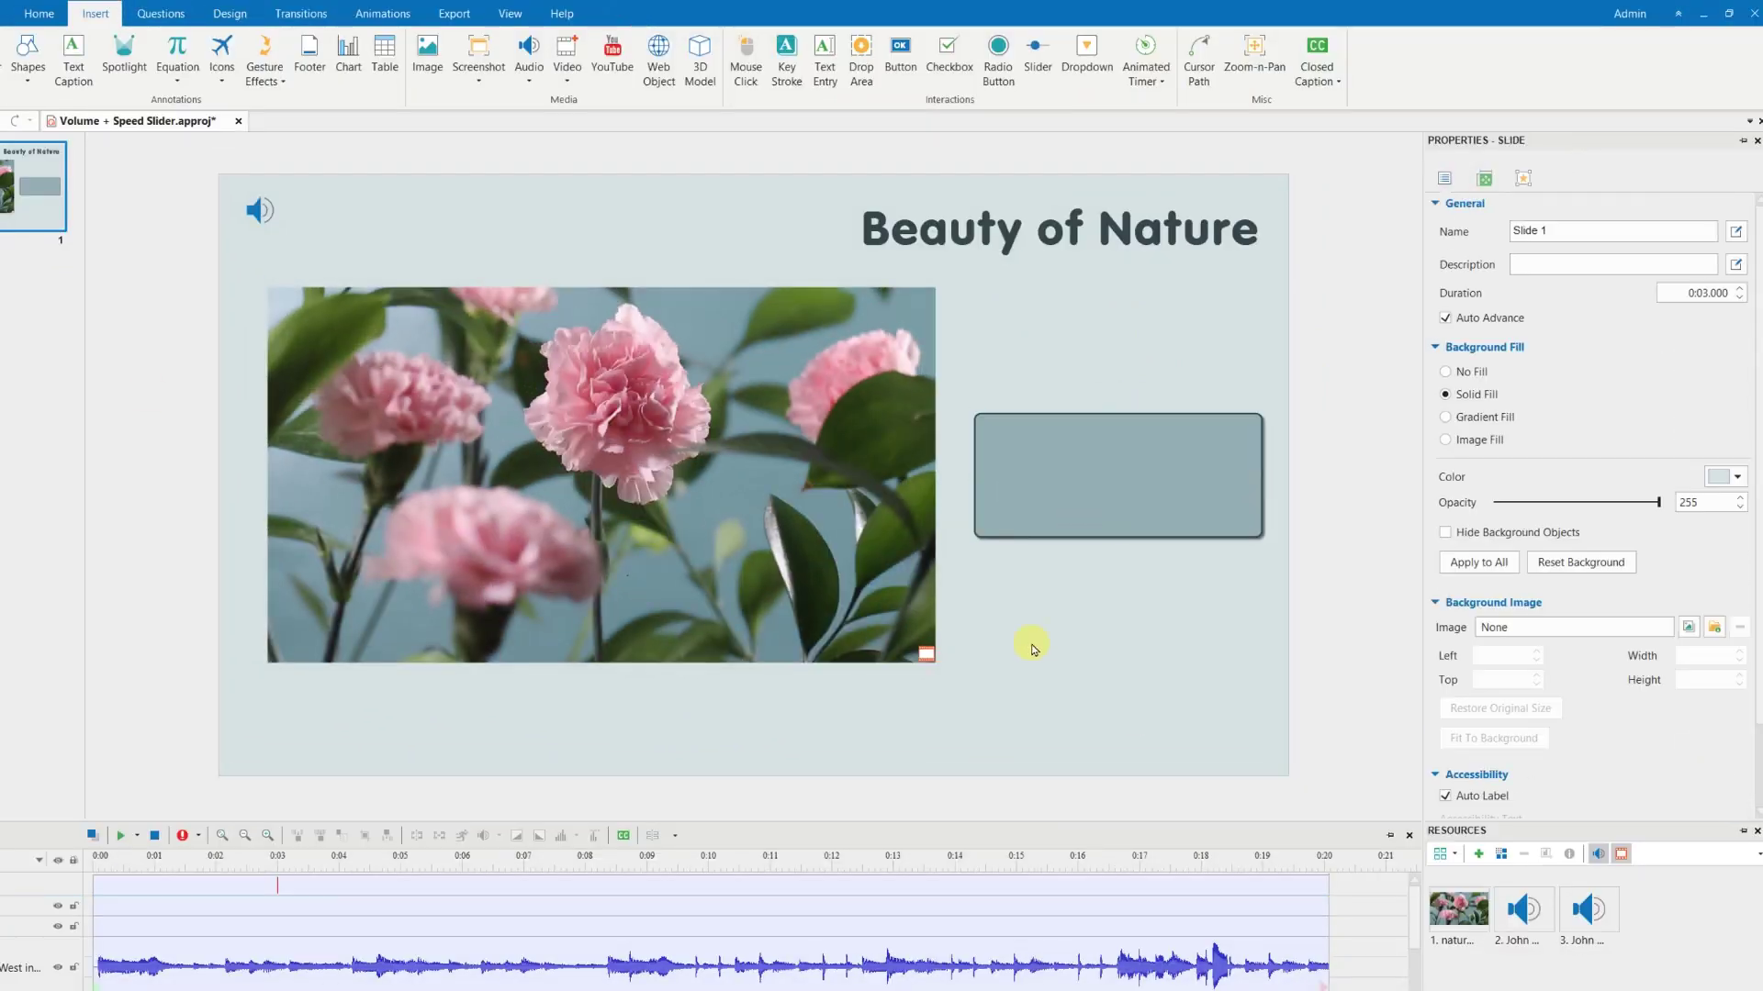
Add a muted-speaker icon in the panel's upper left.
left_click(218, 88)
left_click(377, 366)
left_click_drag(991, 435, 1027, 486)
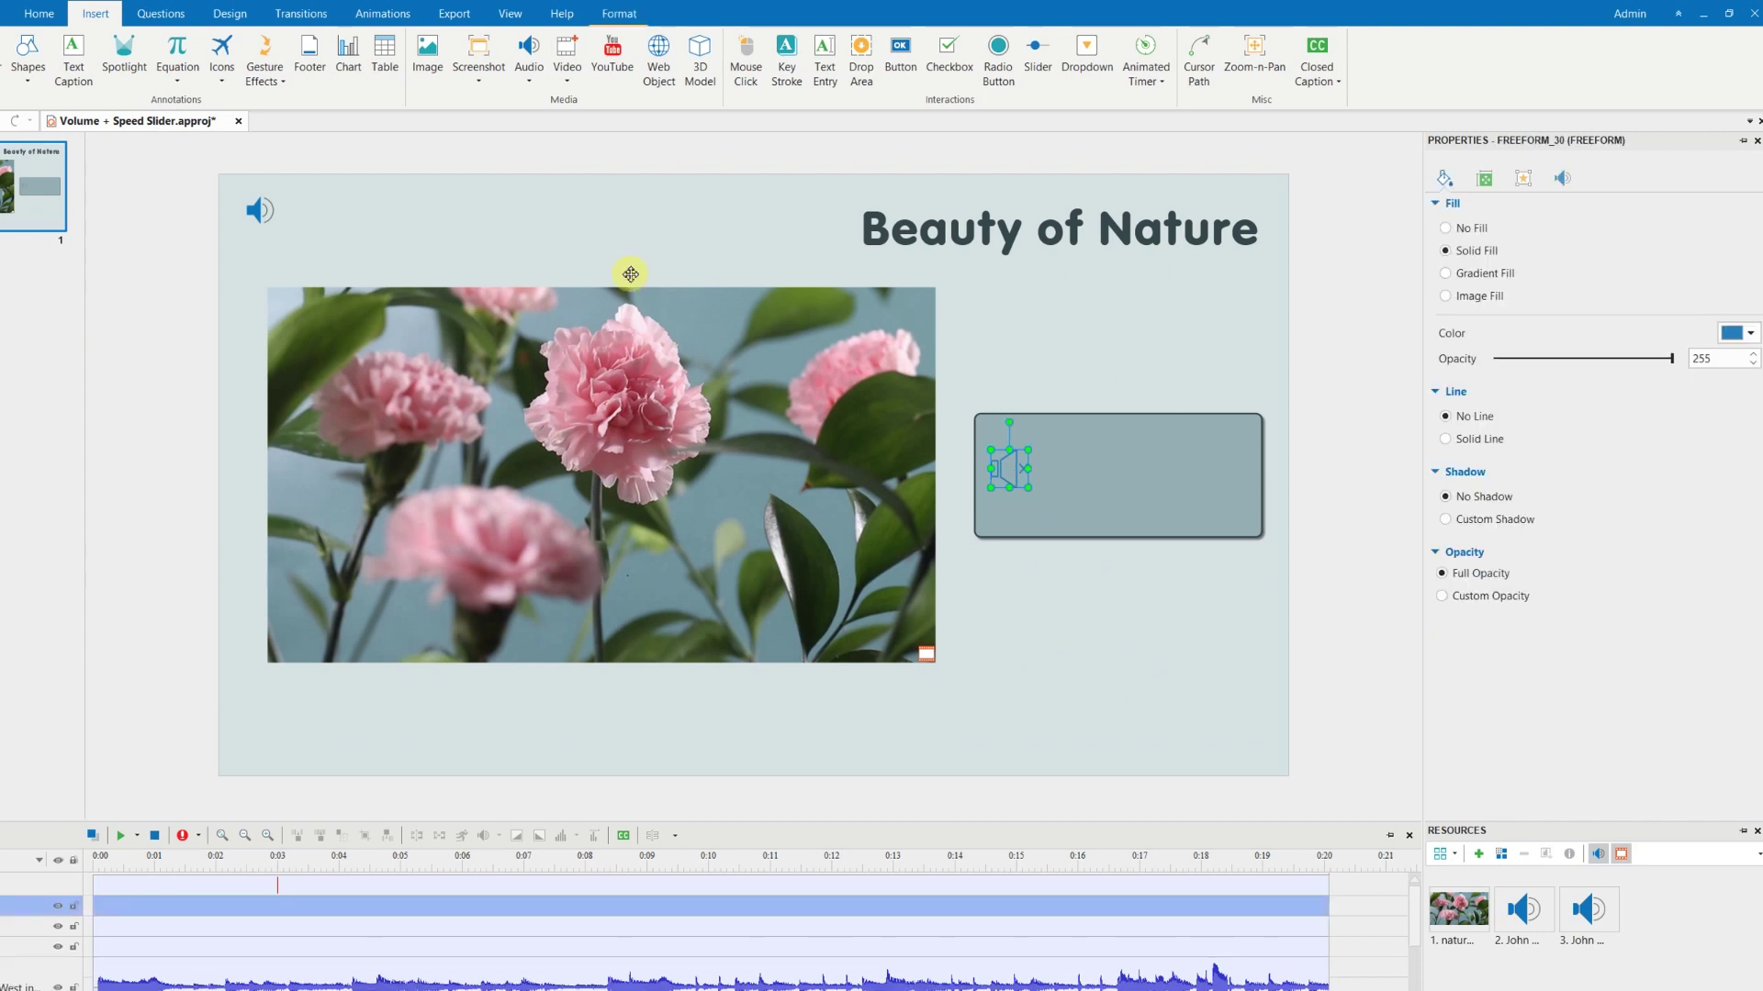
Add a double-arrow icon below the speaker with a solid black outline.
left_click(224, 78)
left_click(339, 330)
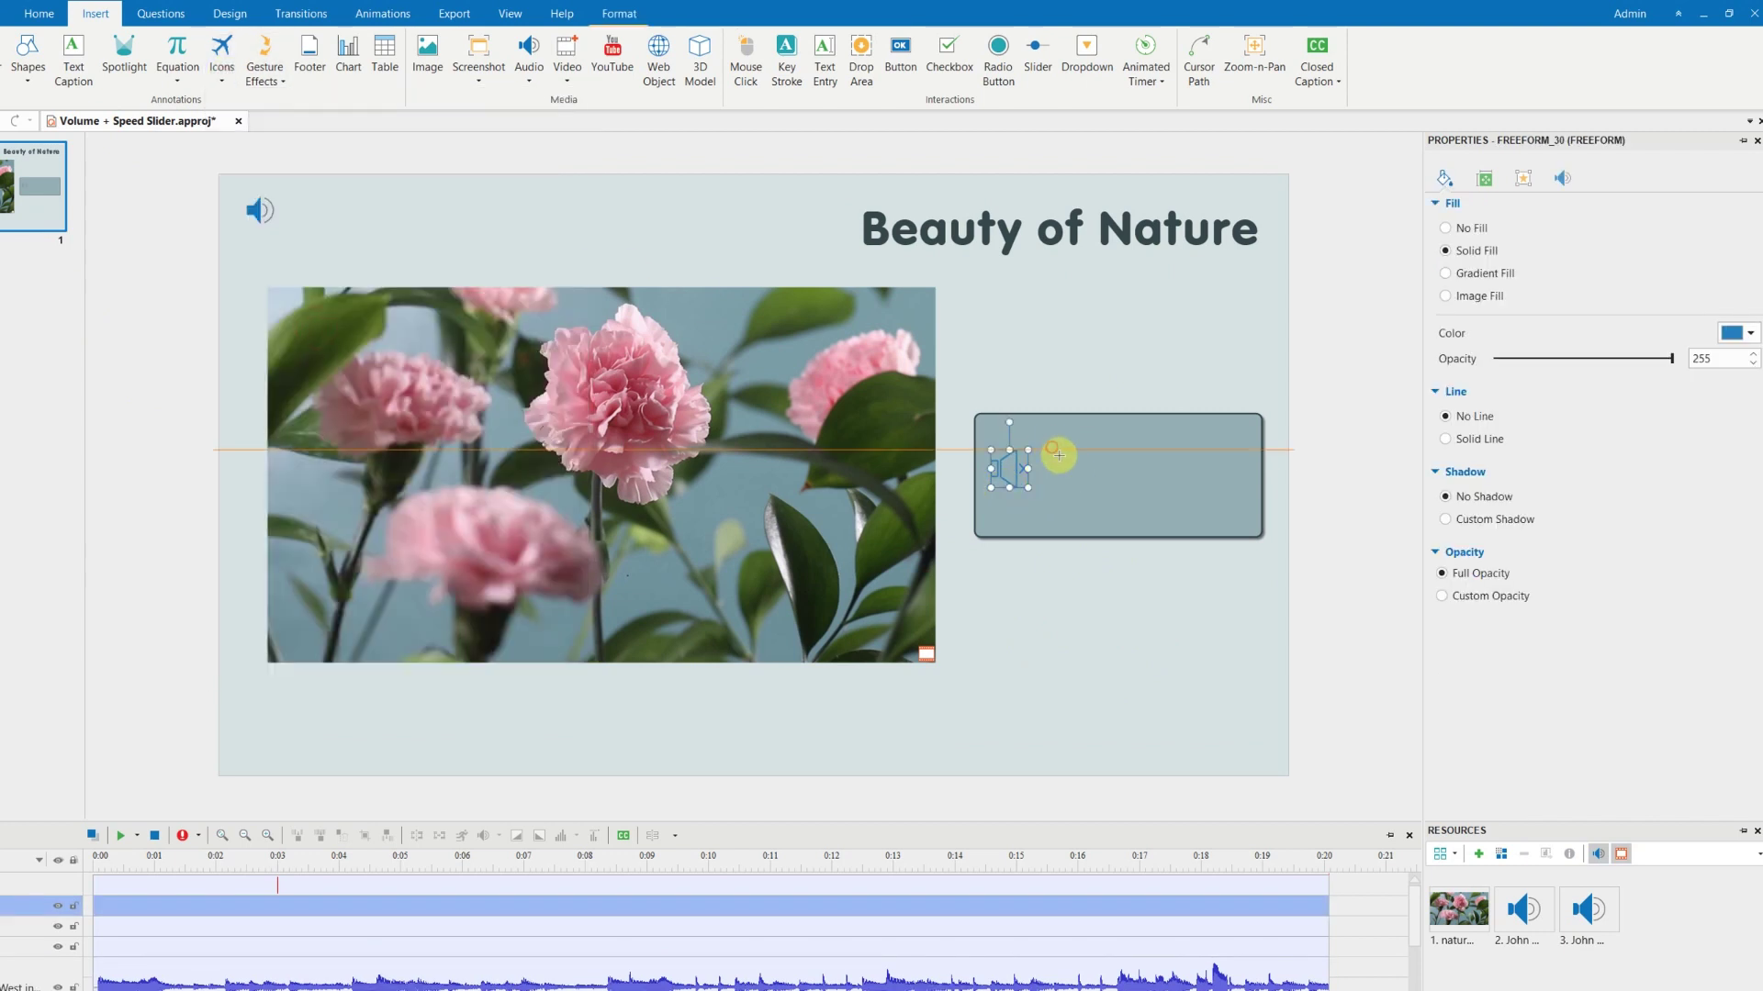
left_click_drag(1059, 455, 1094, 492)
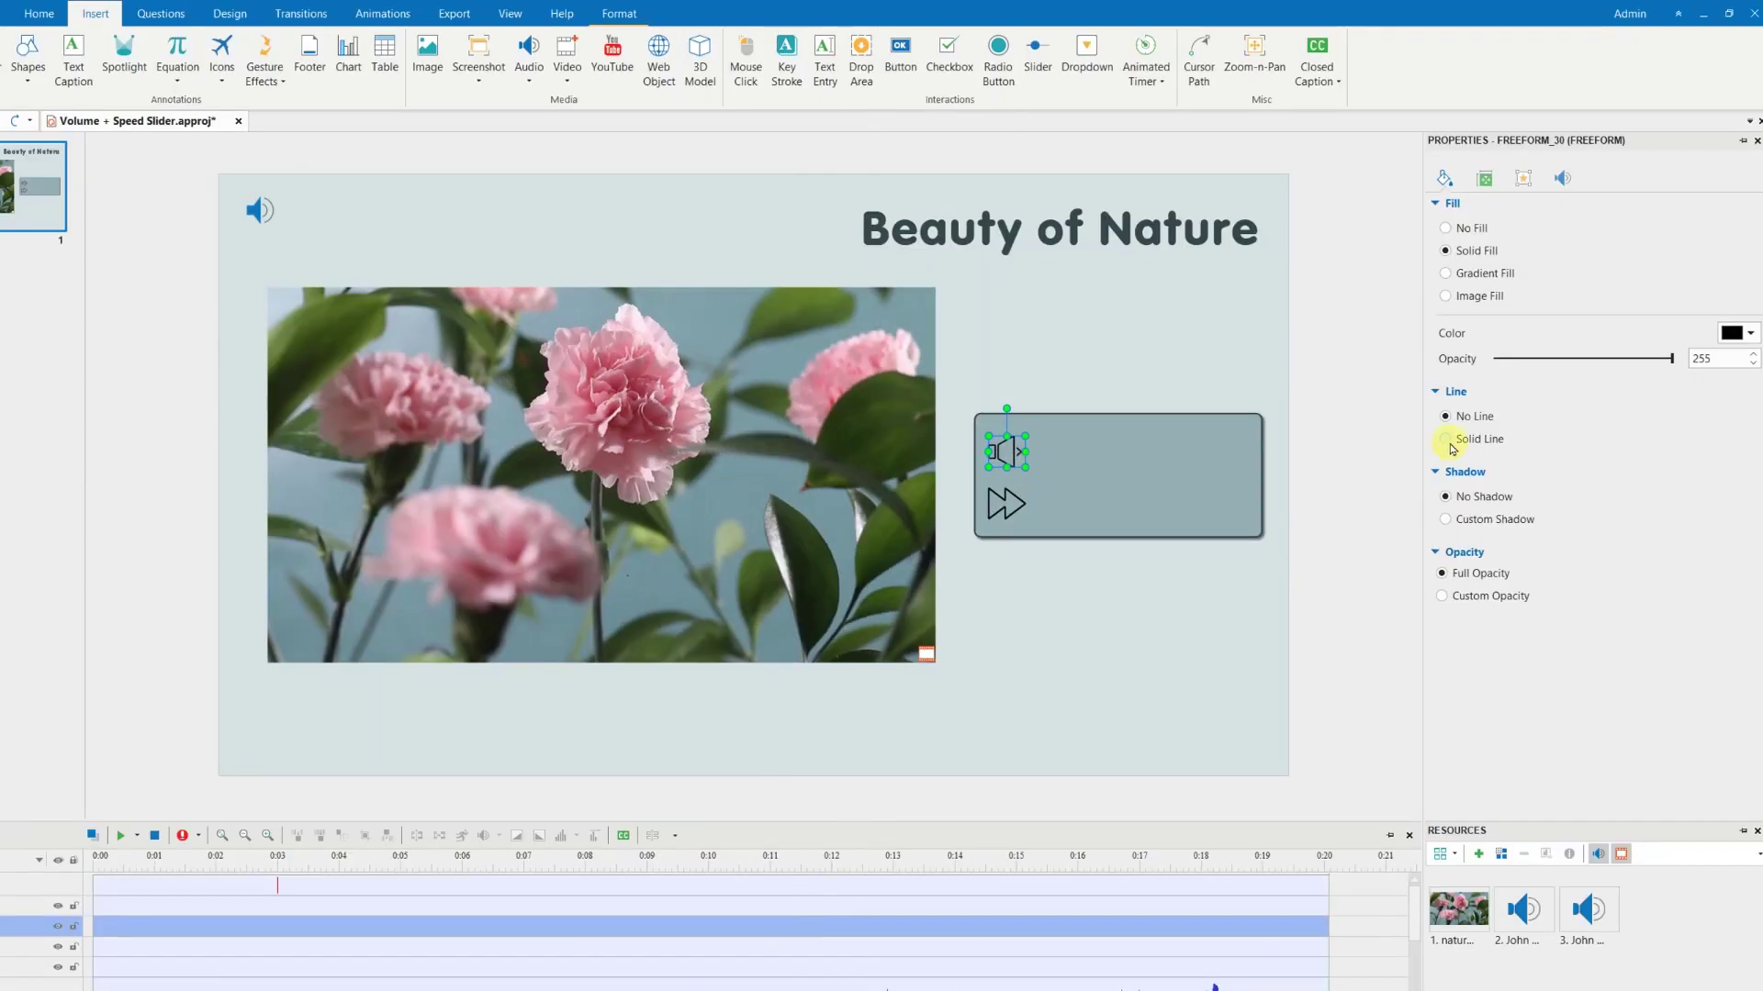
left_click(1447, 440)
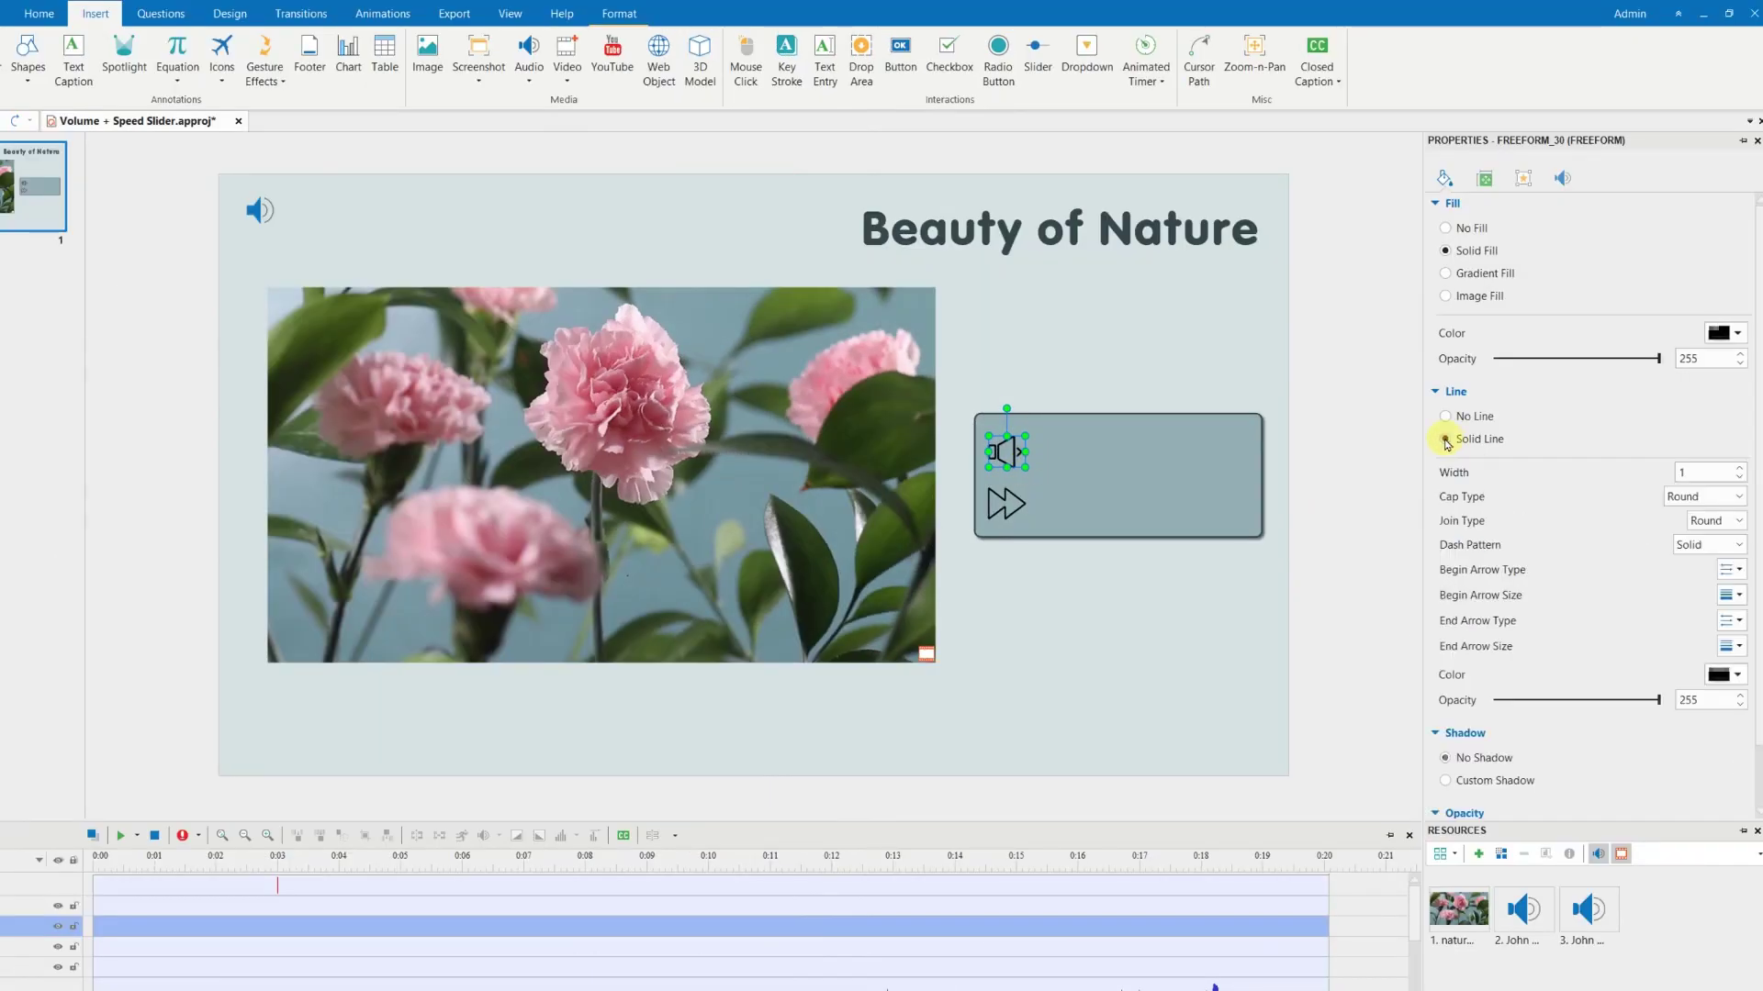
left_click(1001, 505)
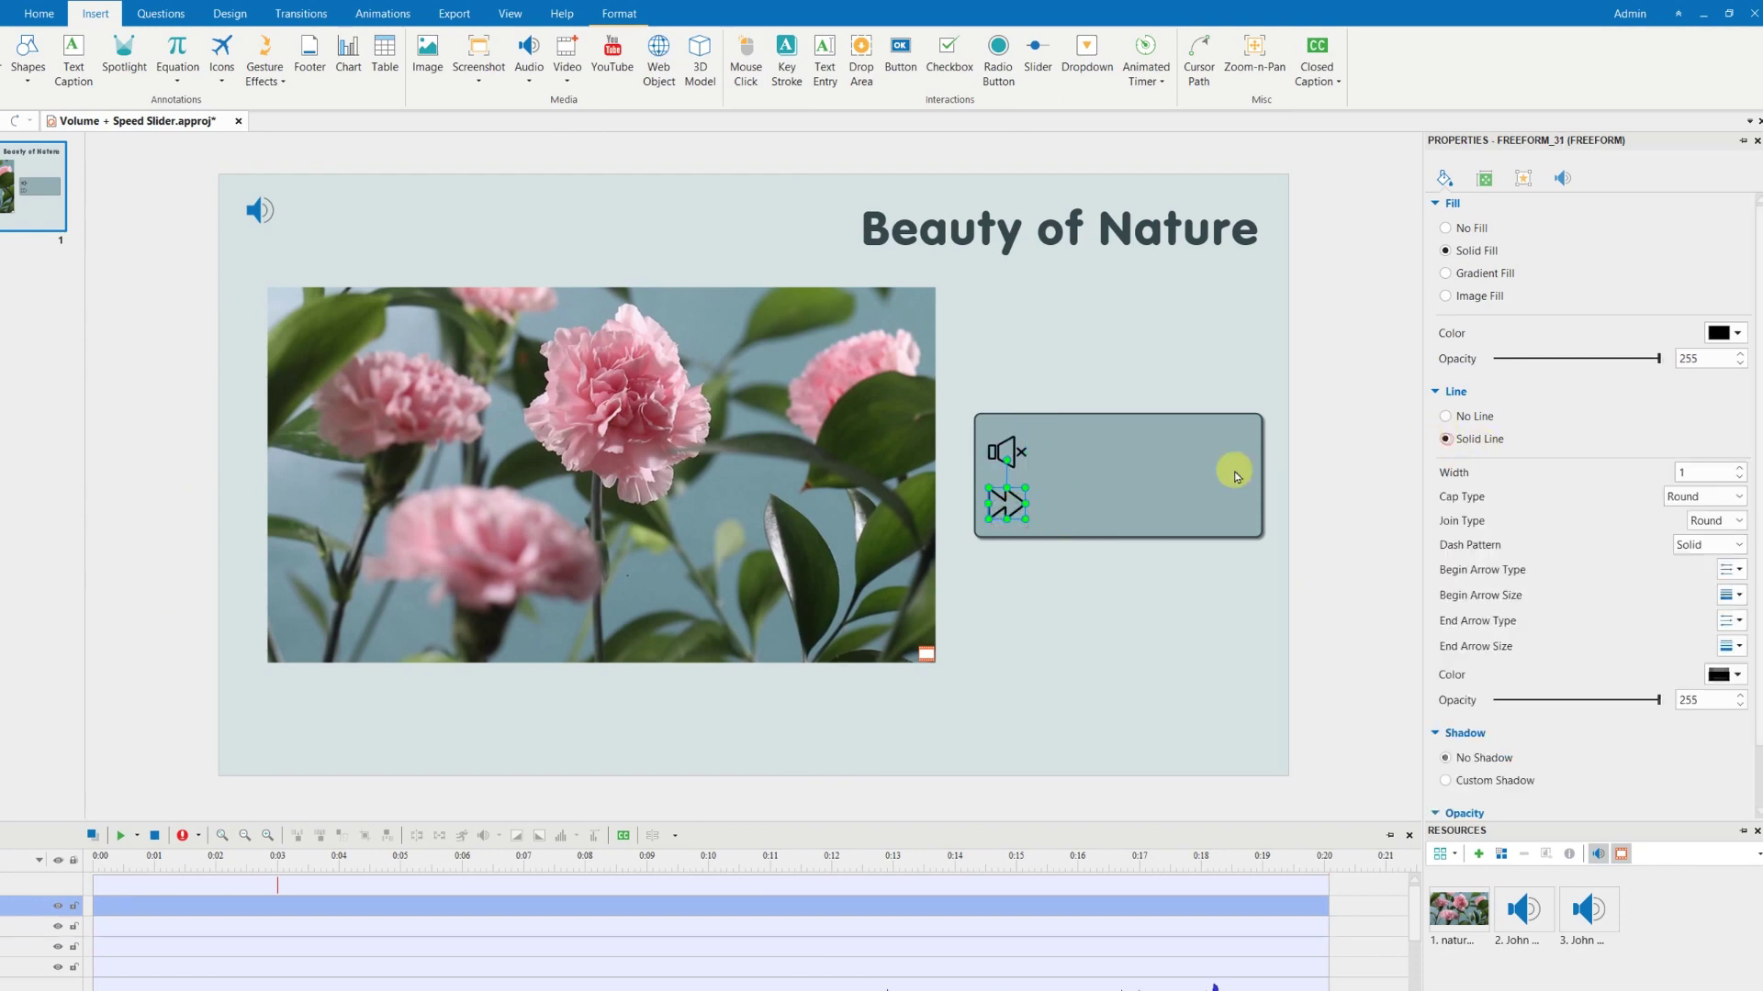
left_click(1136, 603)
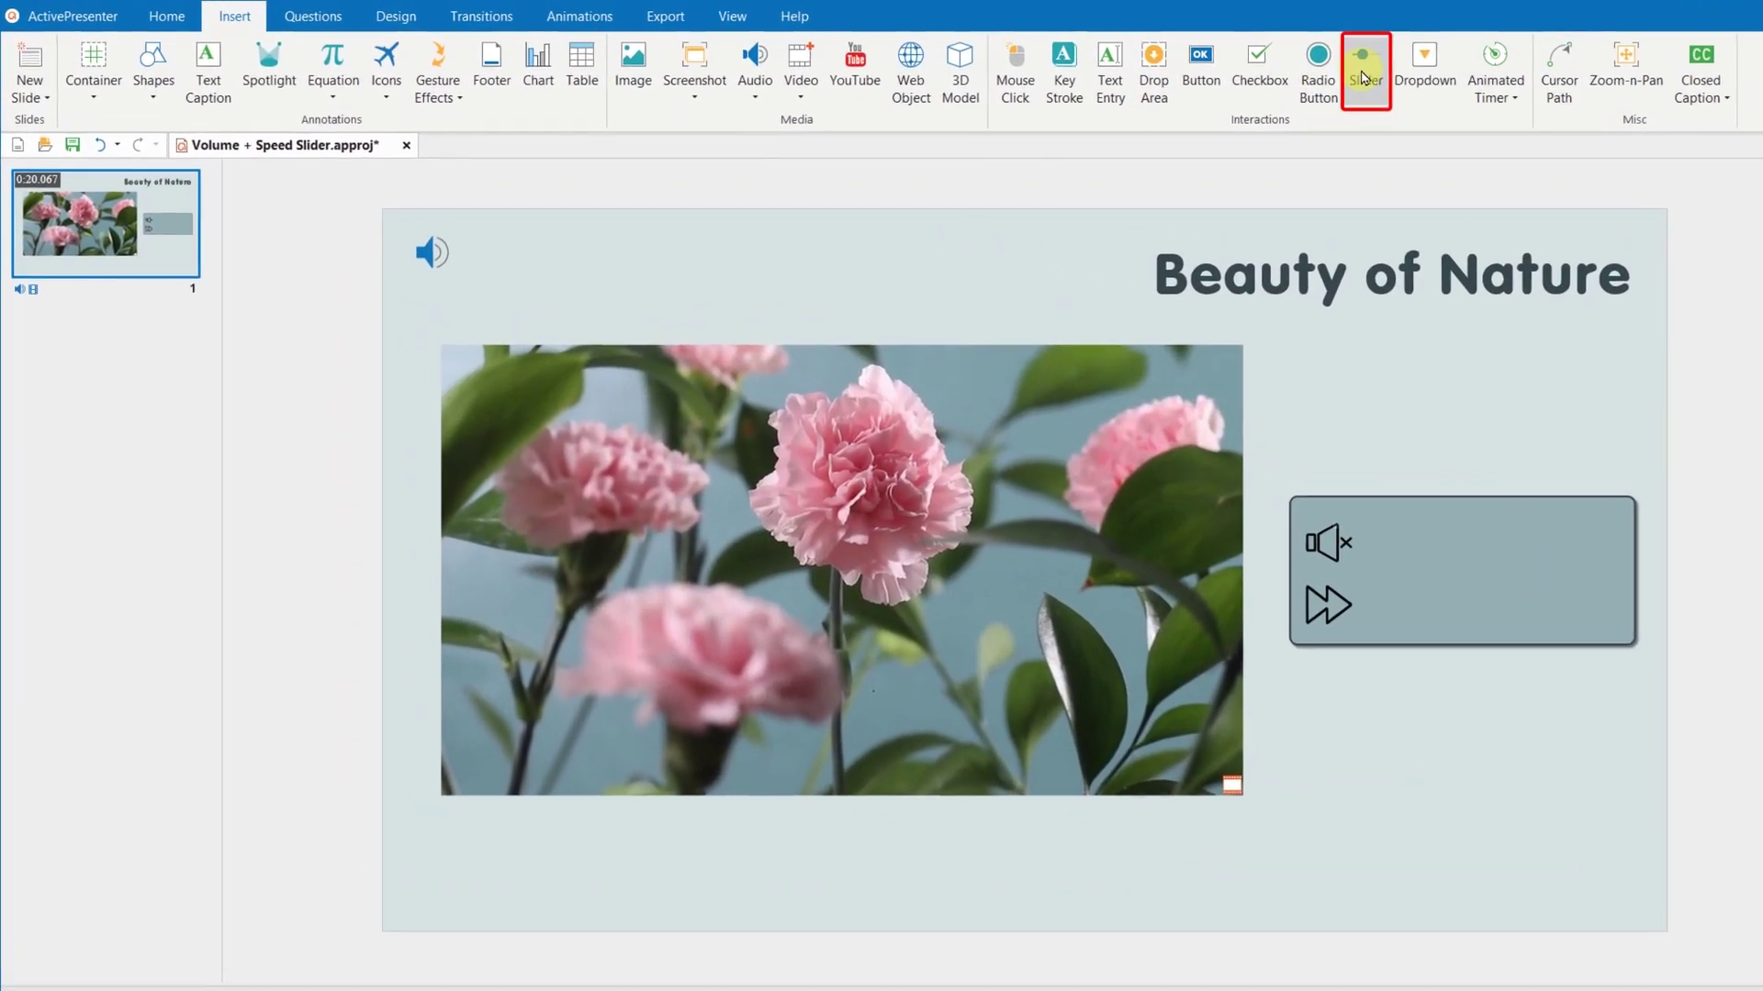
Draw a horizontal slider across the panel beside the muted-speaker icon.
left_click(1365, 78)
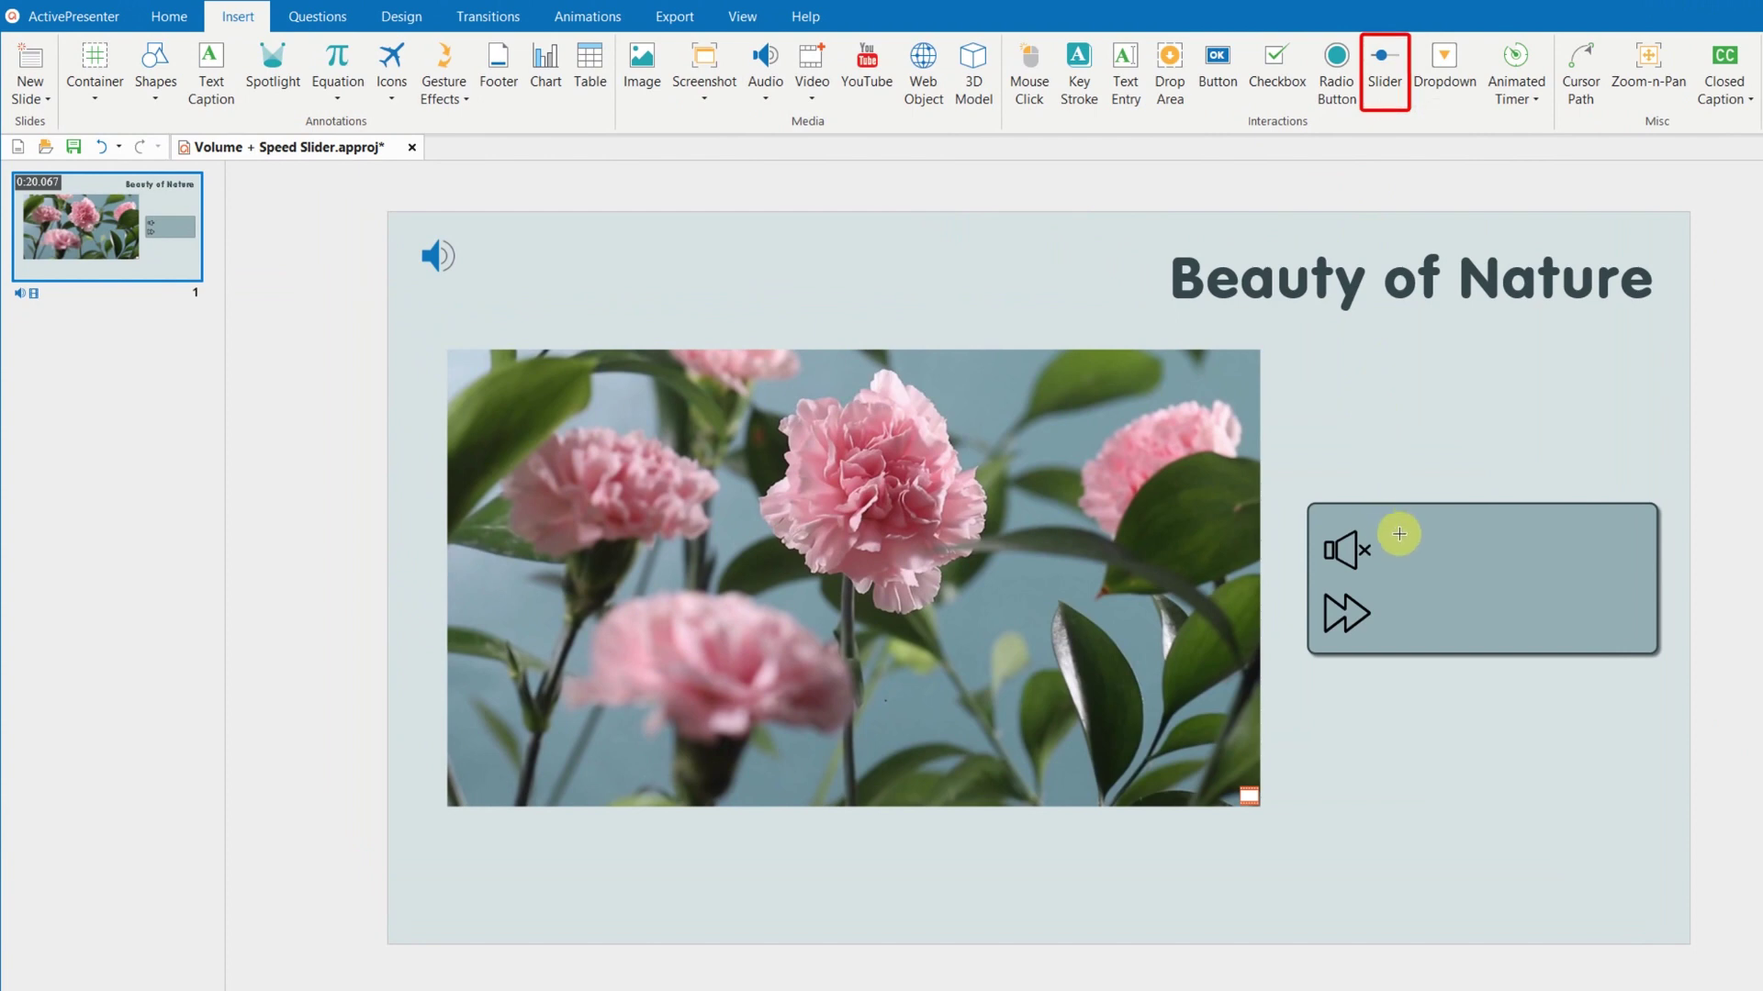
left_click_drag(1390, 533, 1537, 568)
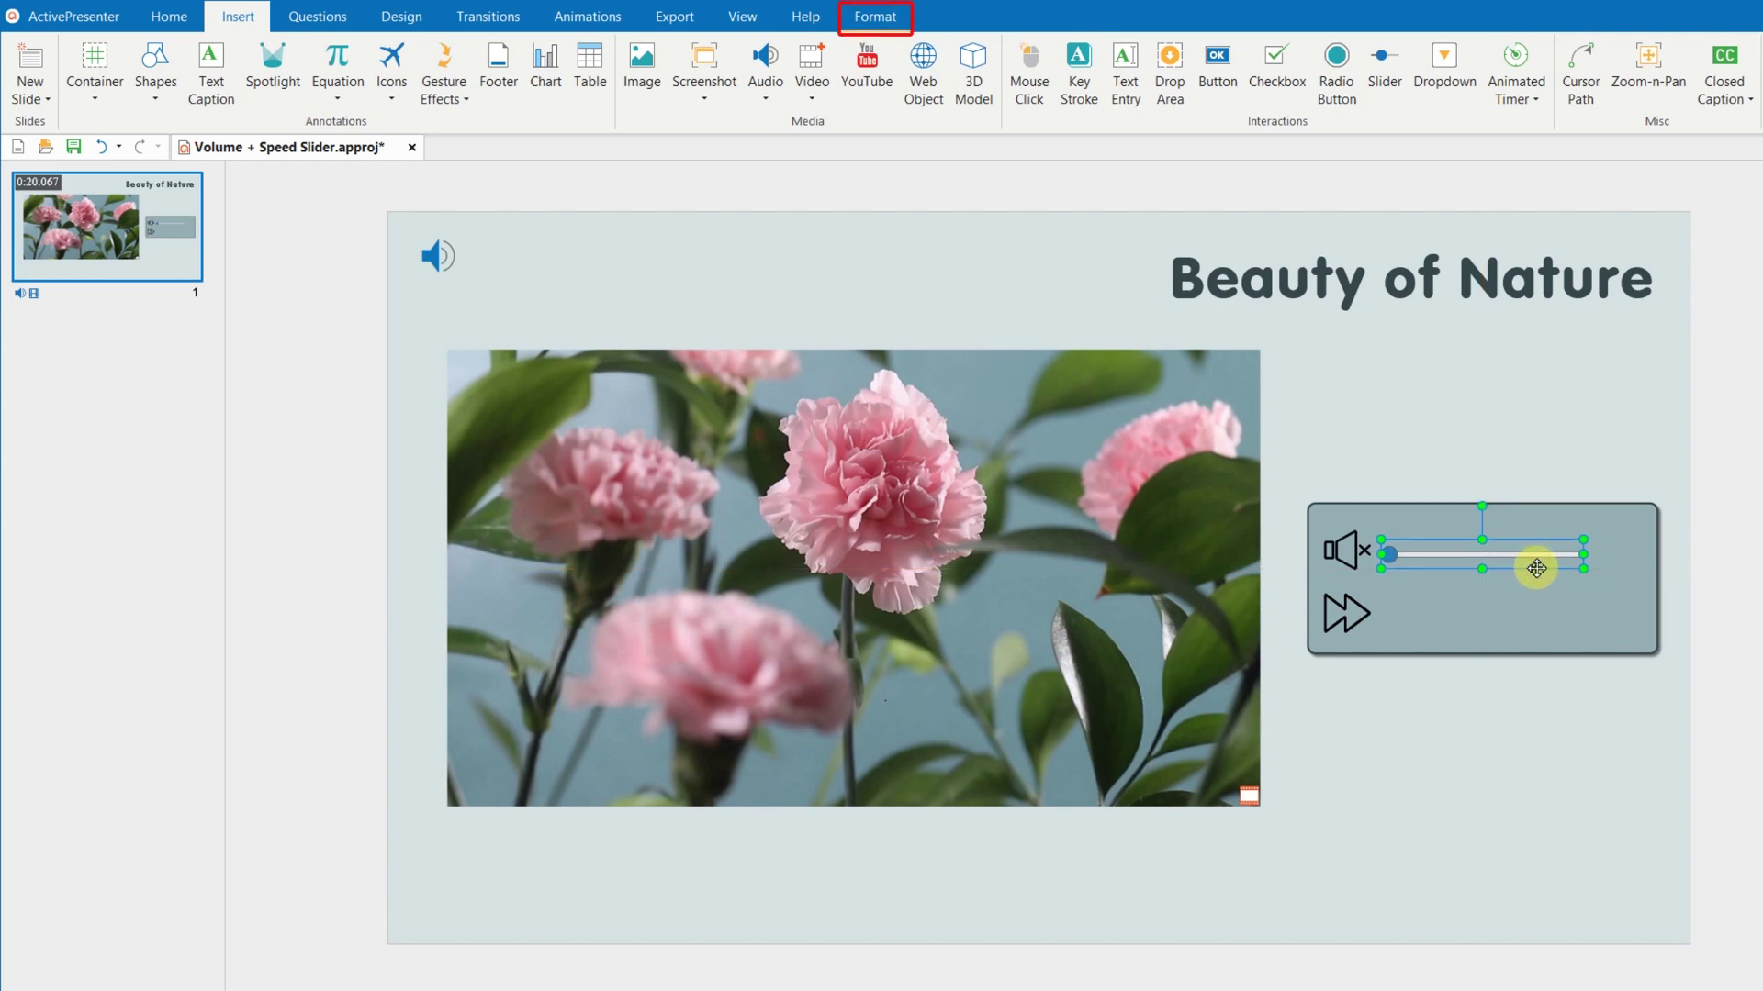
Apply a green preset slider style and make the slider track white.
left_click(889, 28)
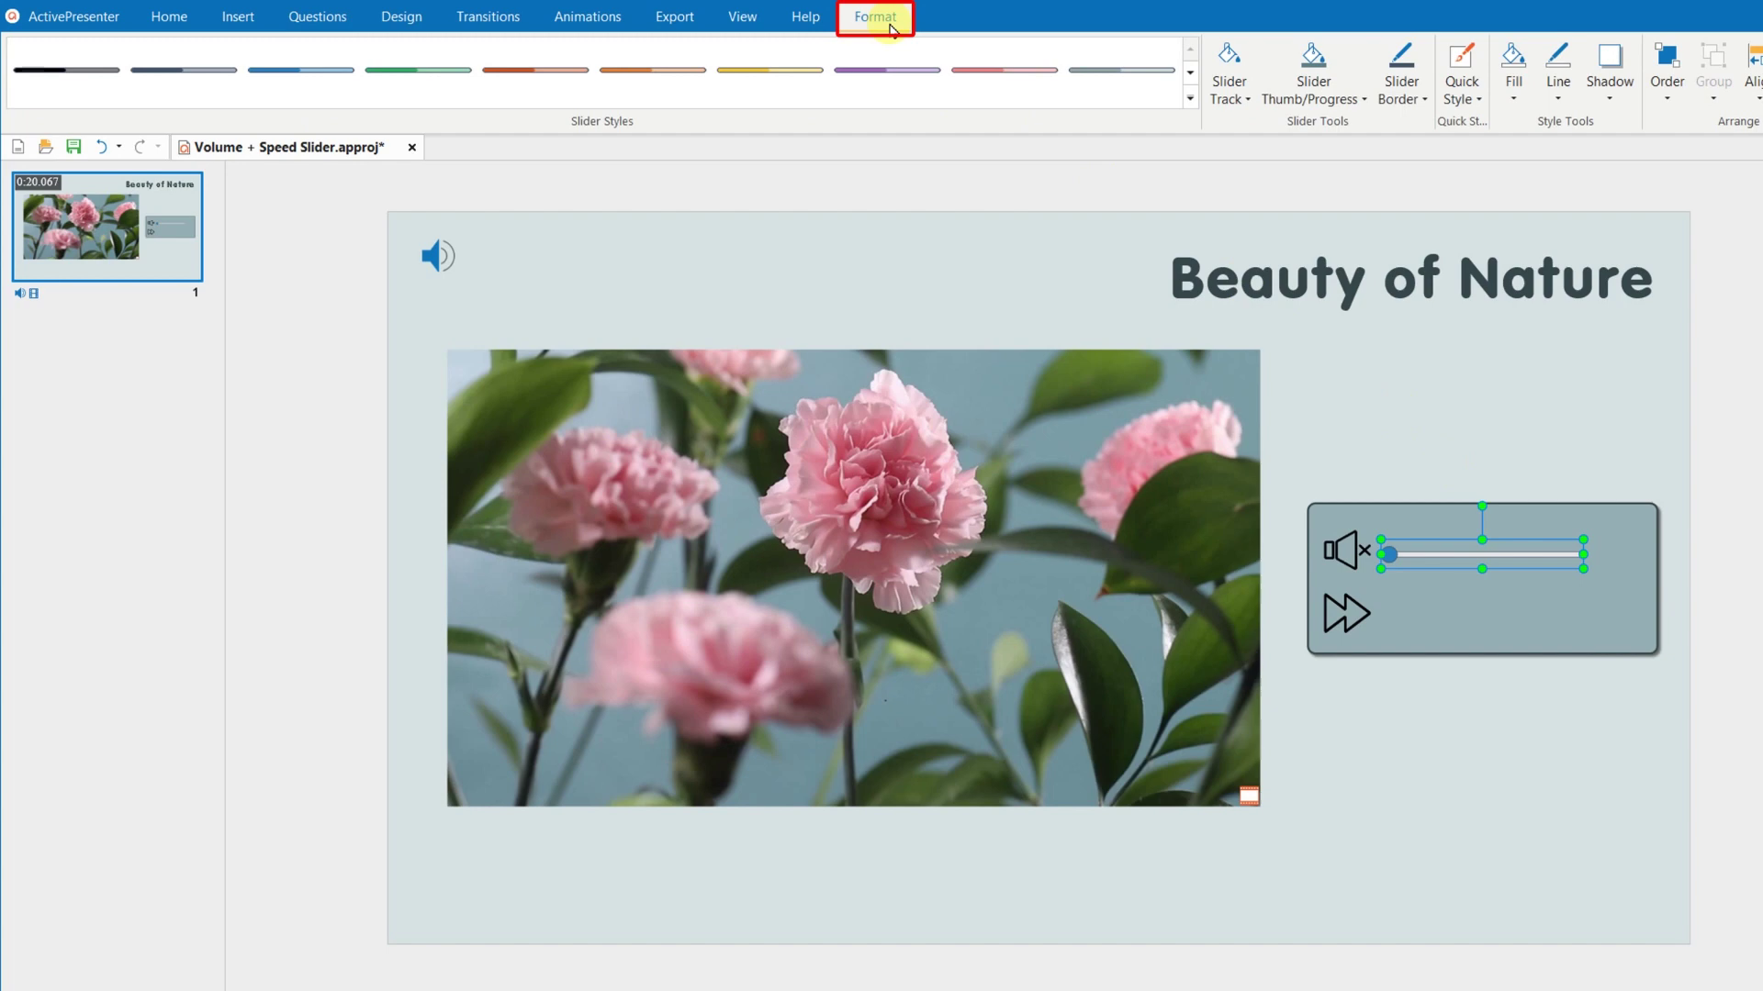
left_click(1194, 103)
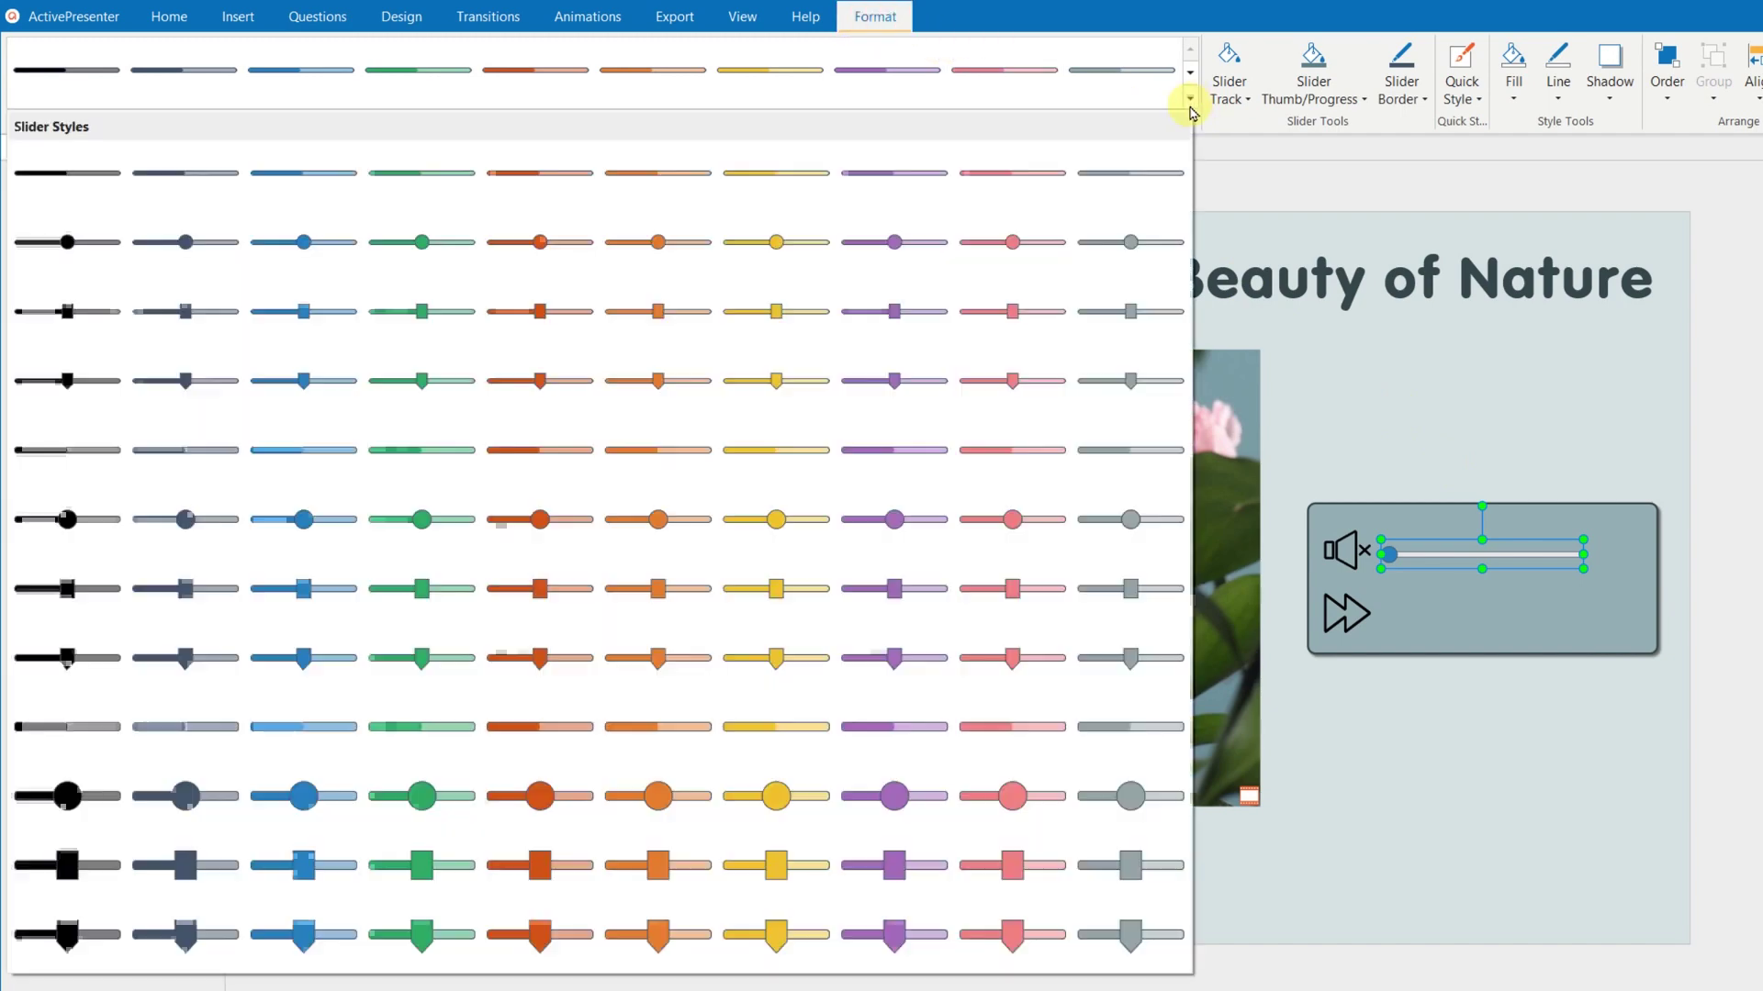
left_click(437, 662)
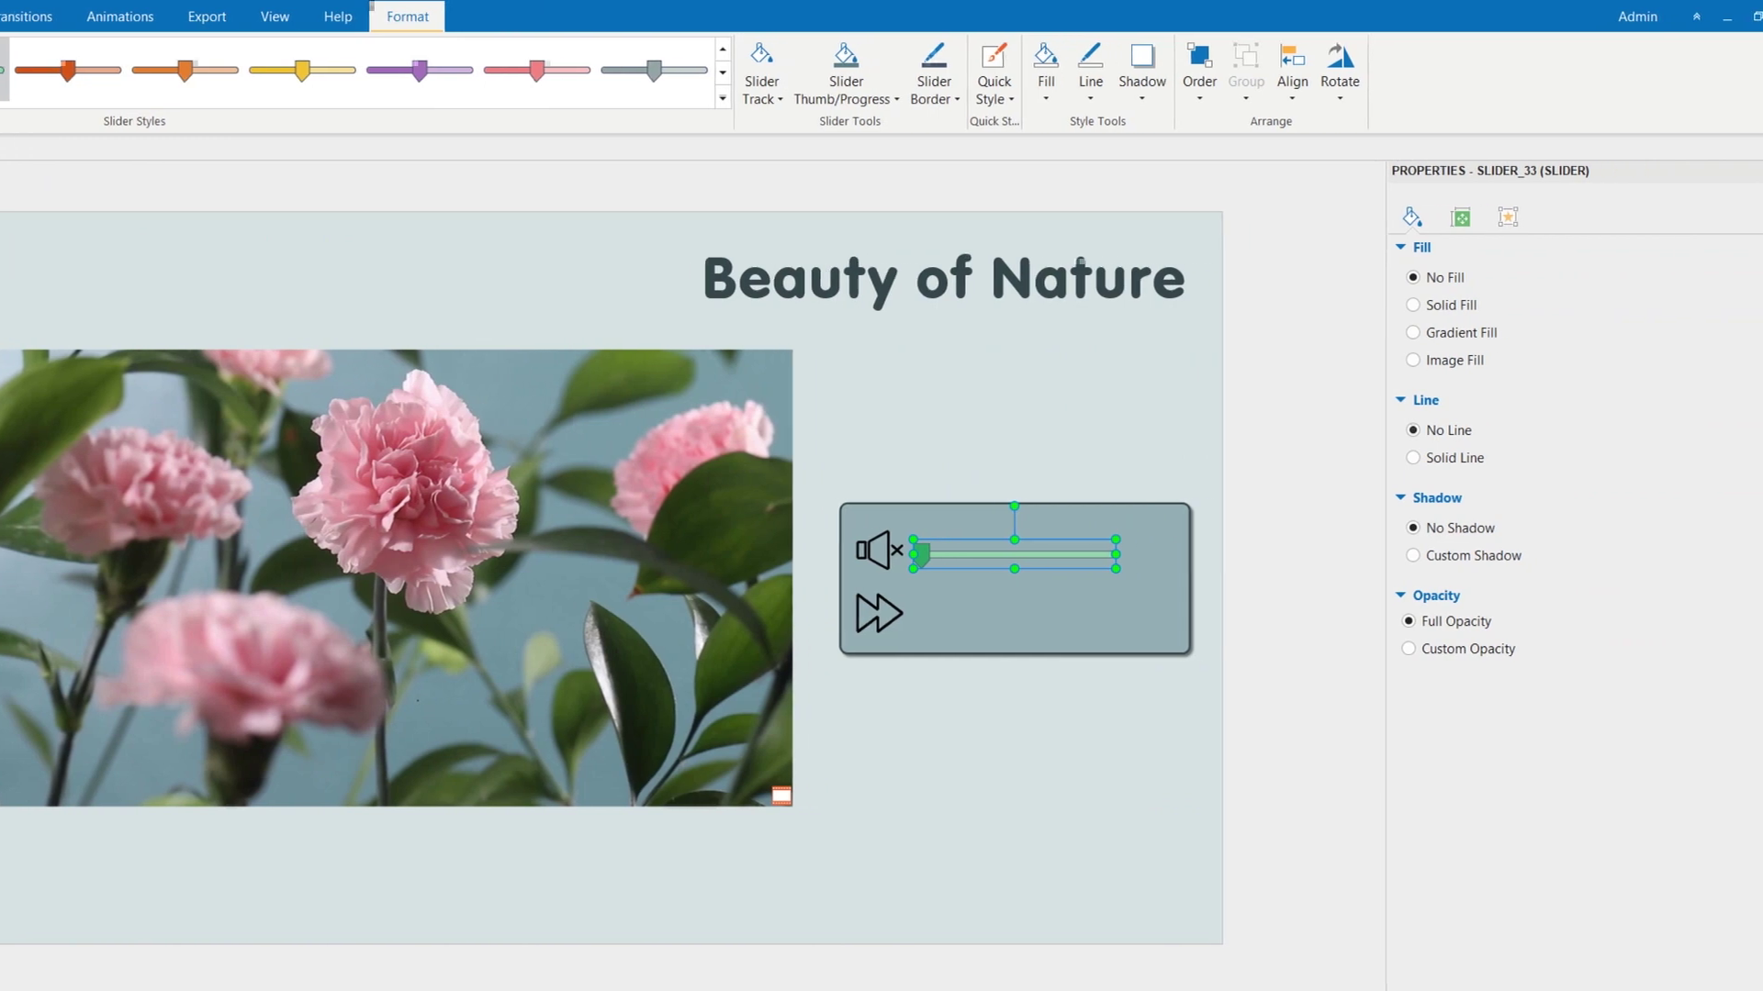
left_click(762, 89)
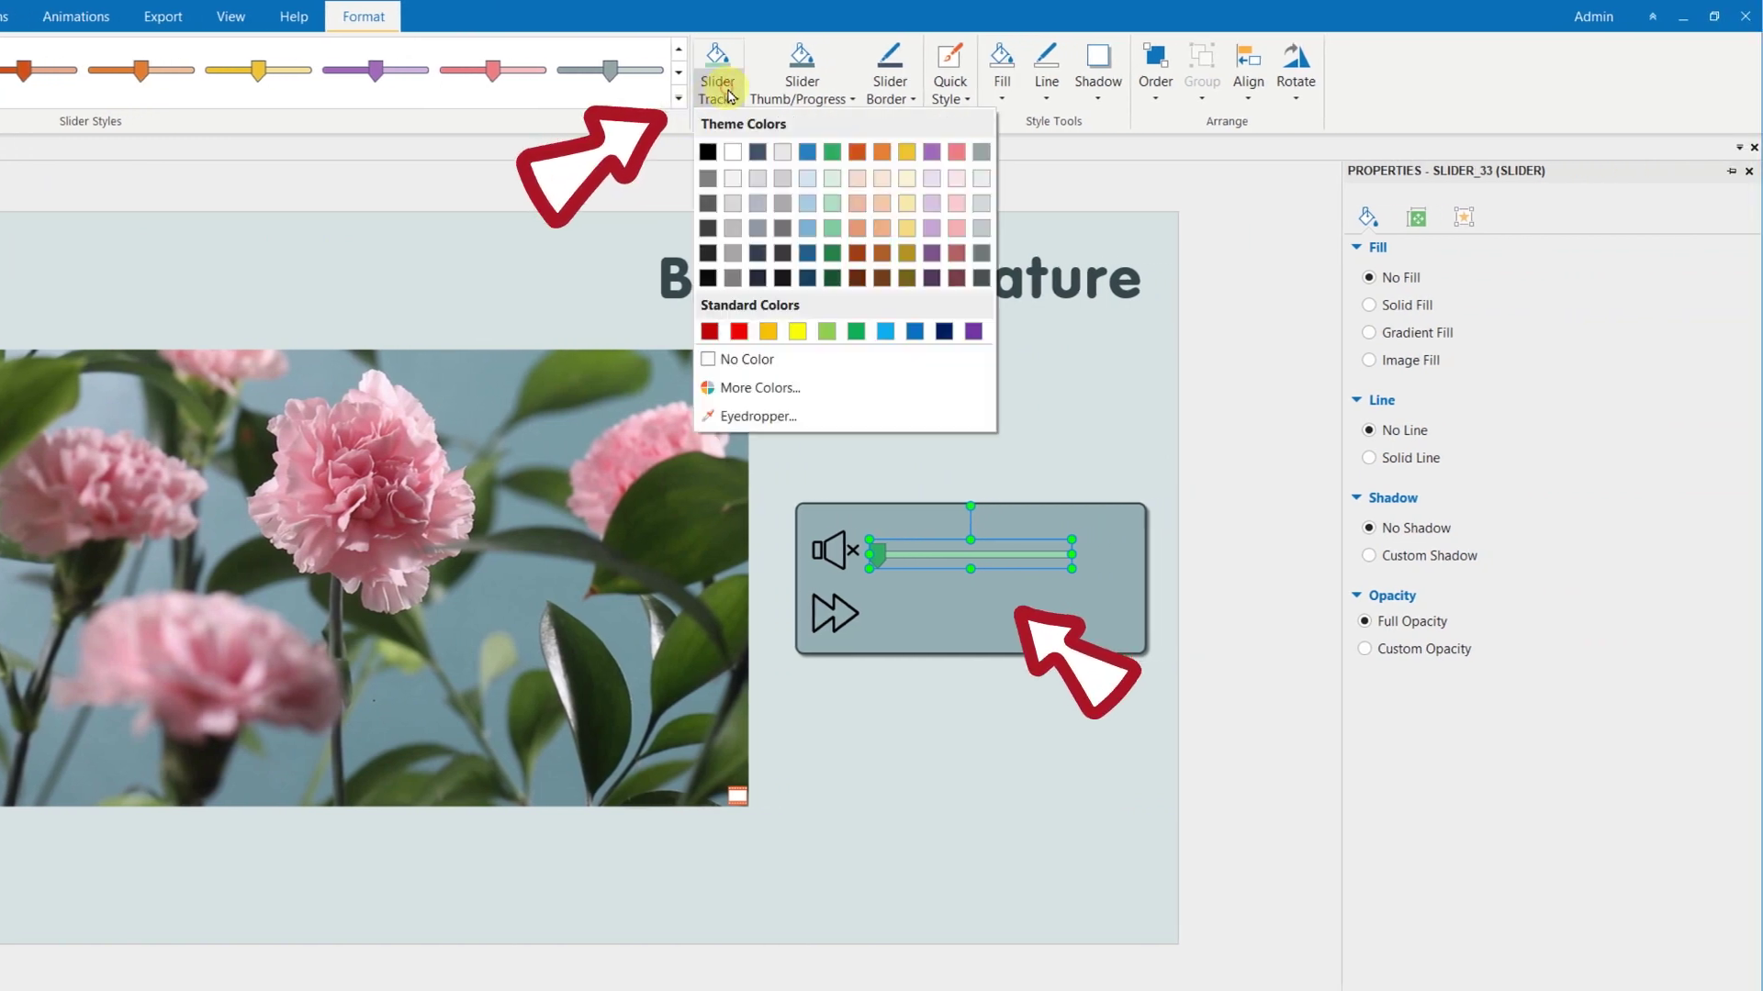
left_click(732, 149)
Colour the slider thumb dark slate grey to match the title, leaving the border unchanged.
left_click(849, 99)
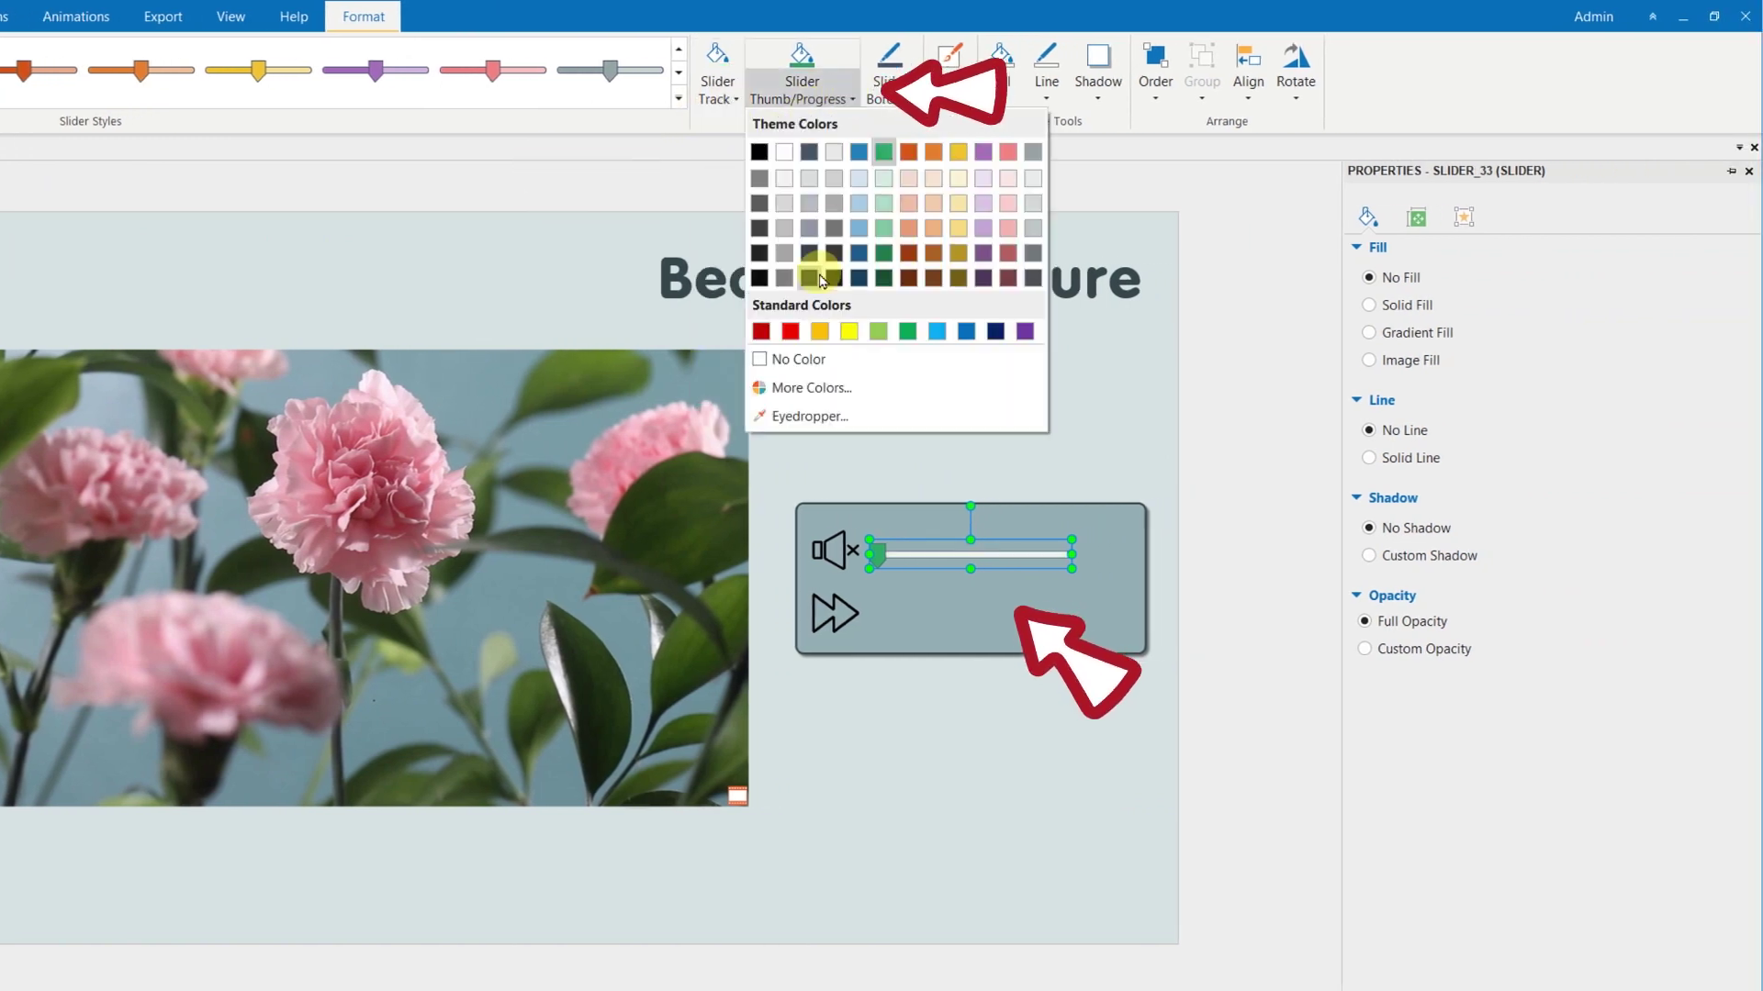
left_click(787, 417)
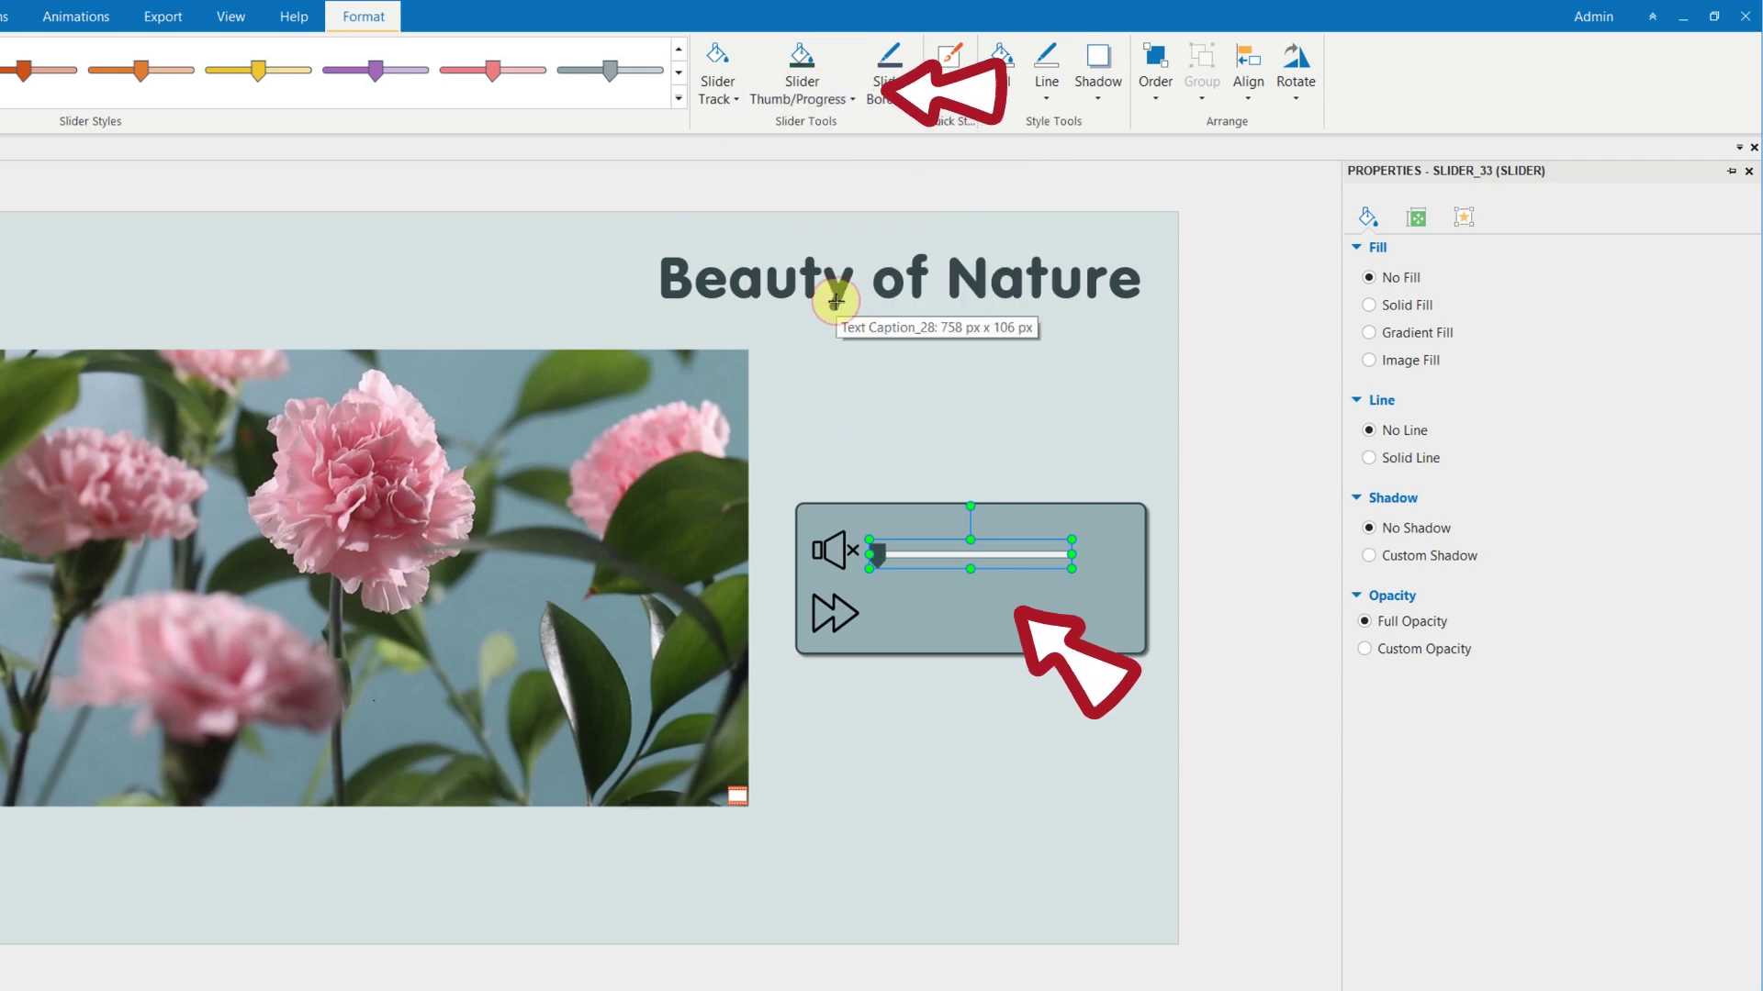
left_click(836, 298)
left_click(847, 101)
left_click(826, 383)
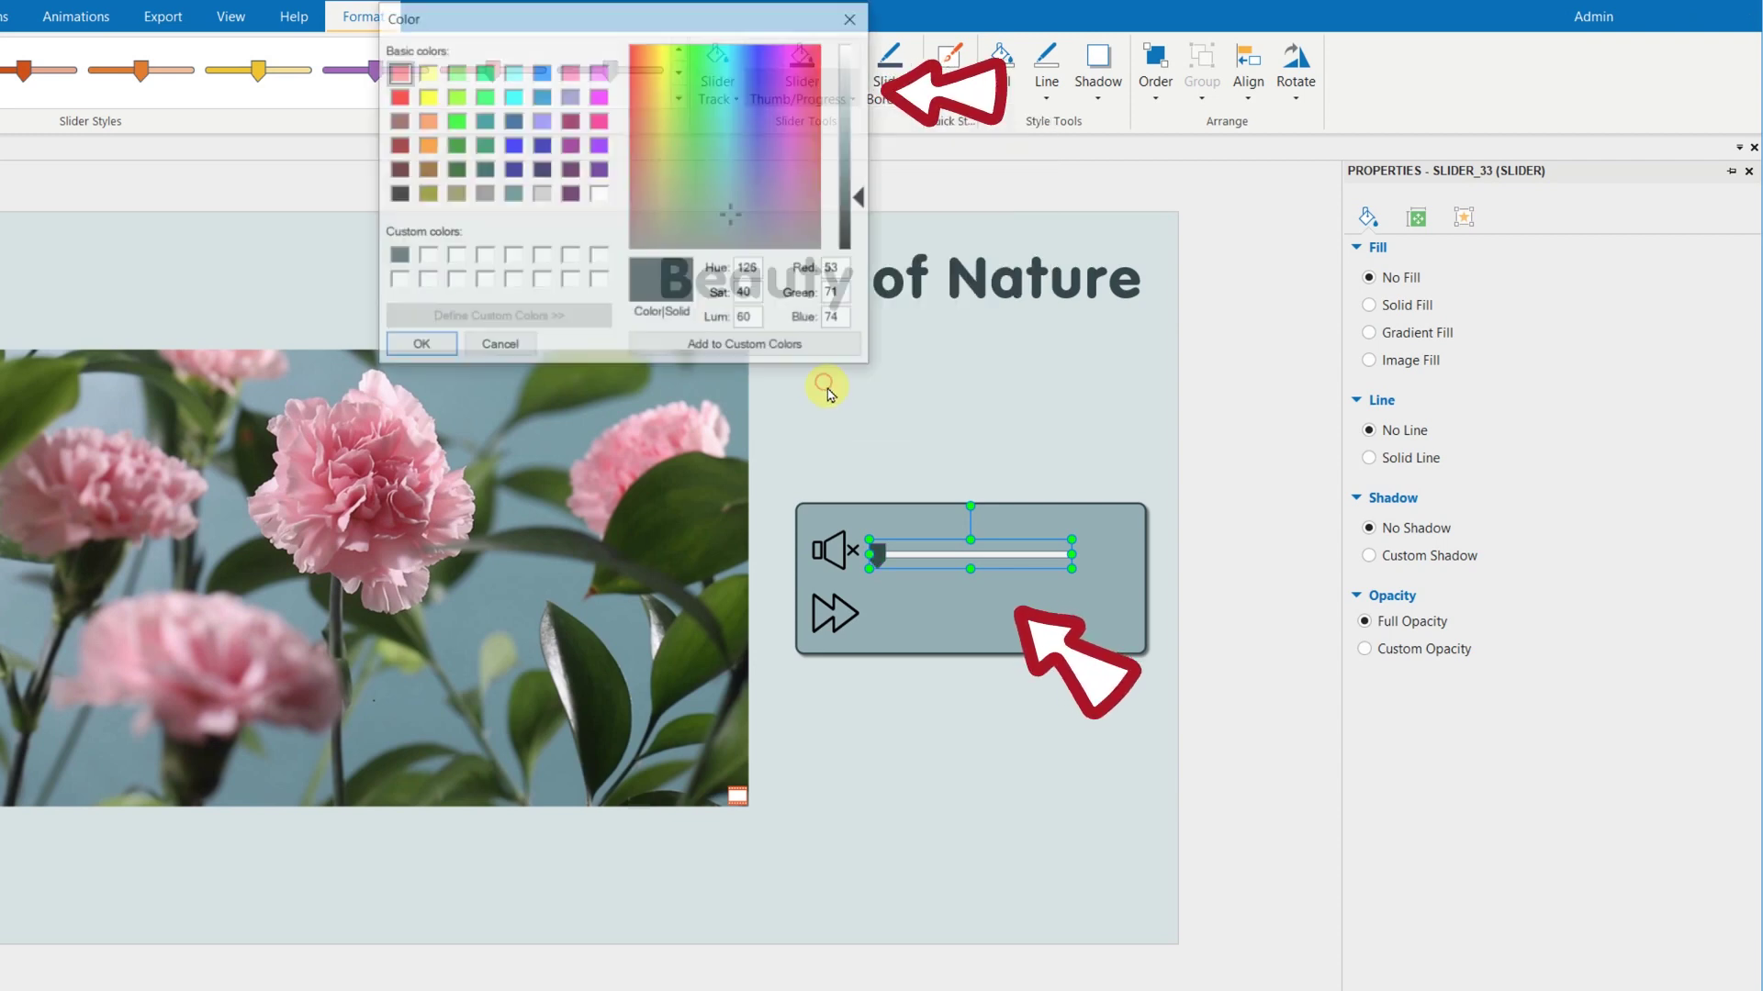
left_click(419, 347)
left_click(913, 99)
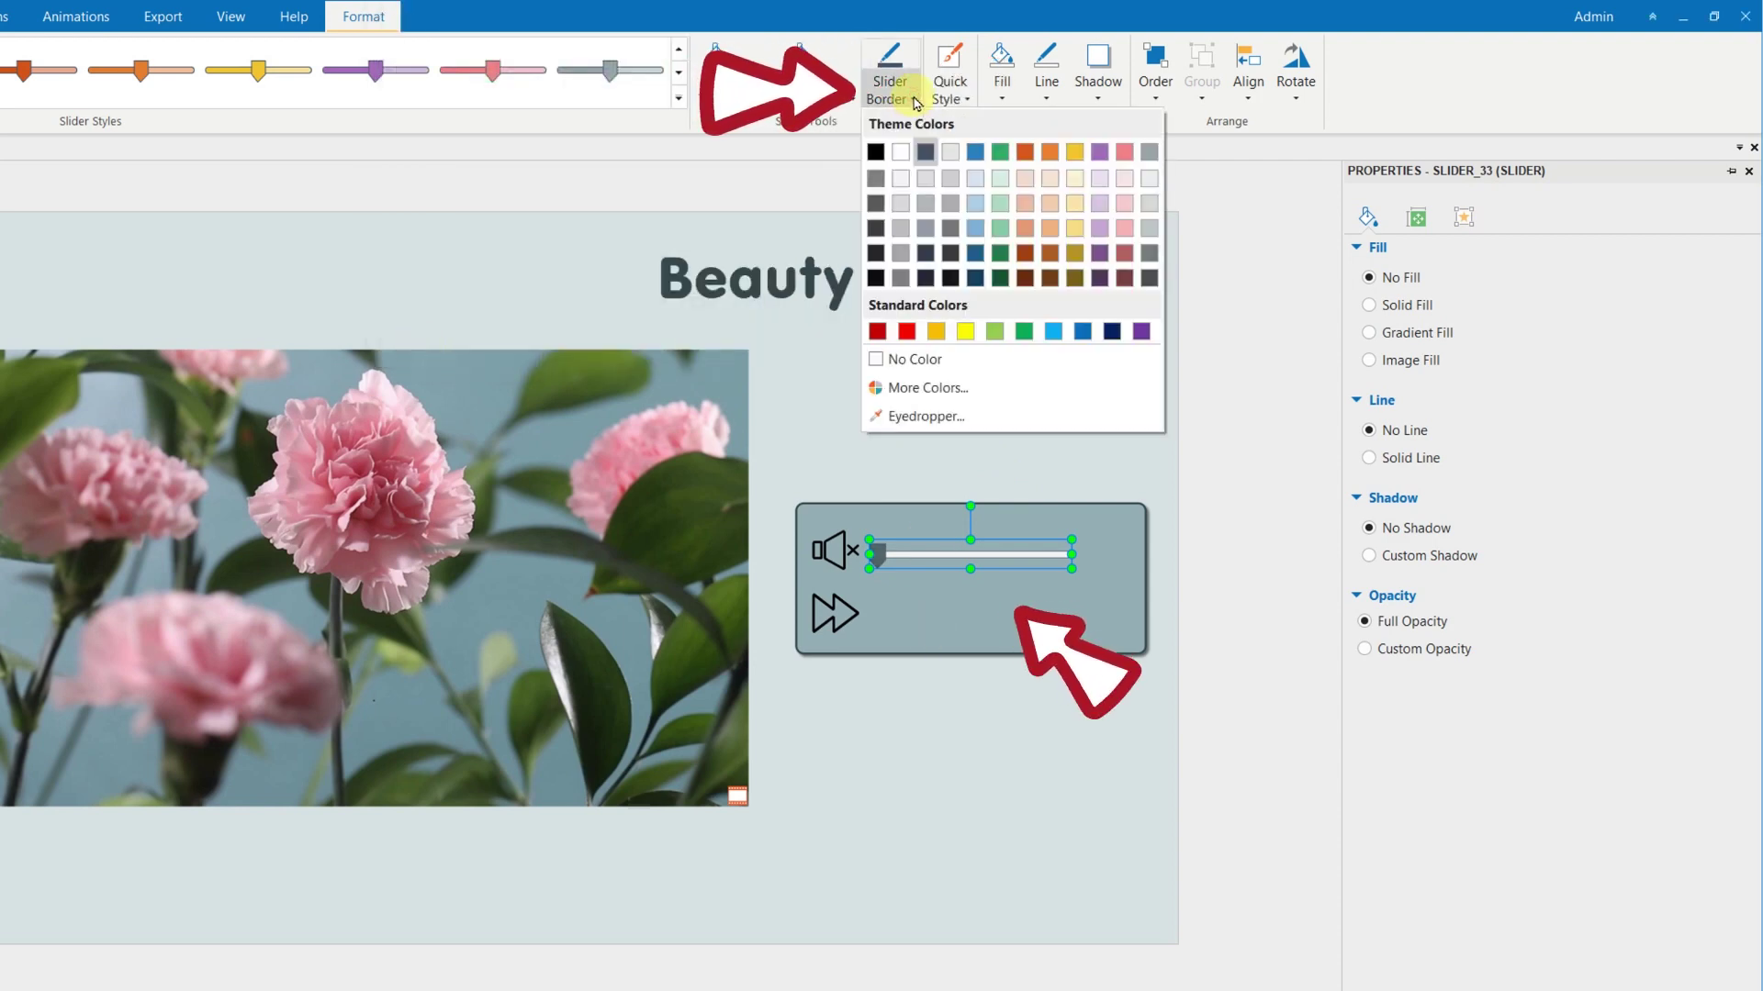
left_click(872, 149)
left_click(972, 639)
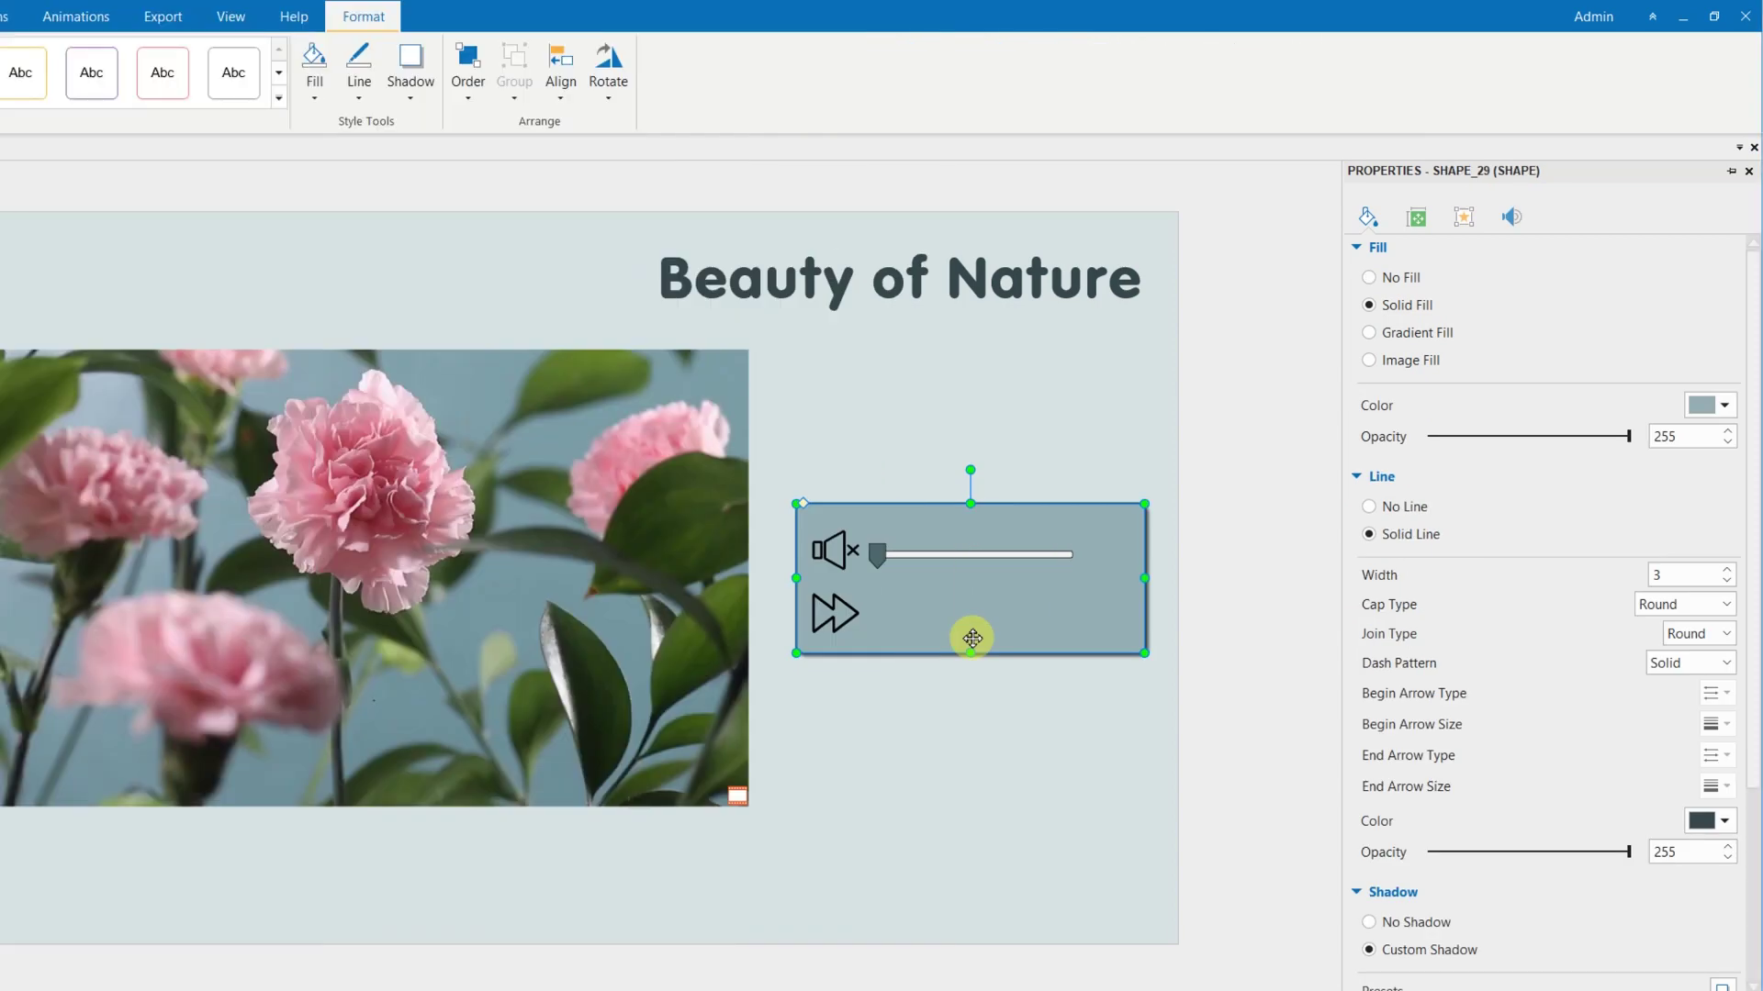
left_click(1010, 563)
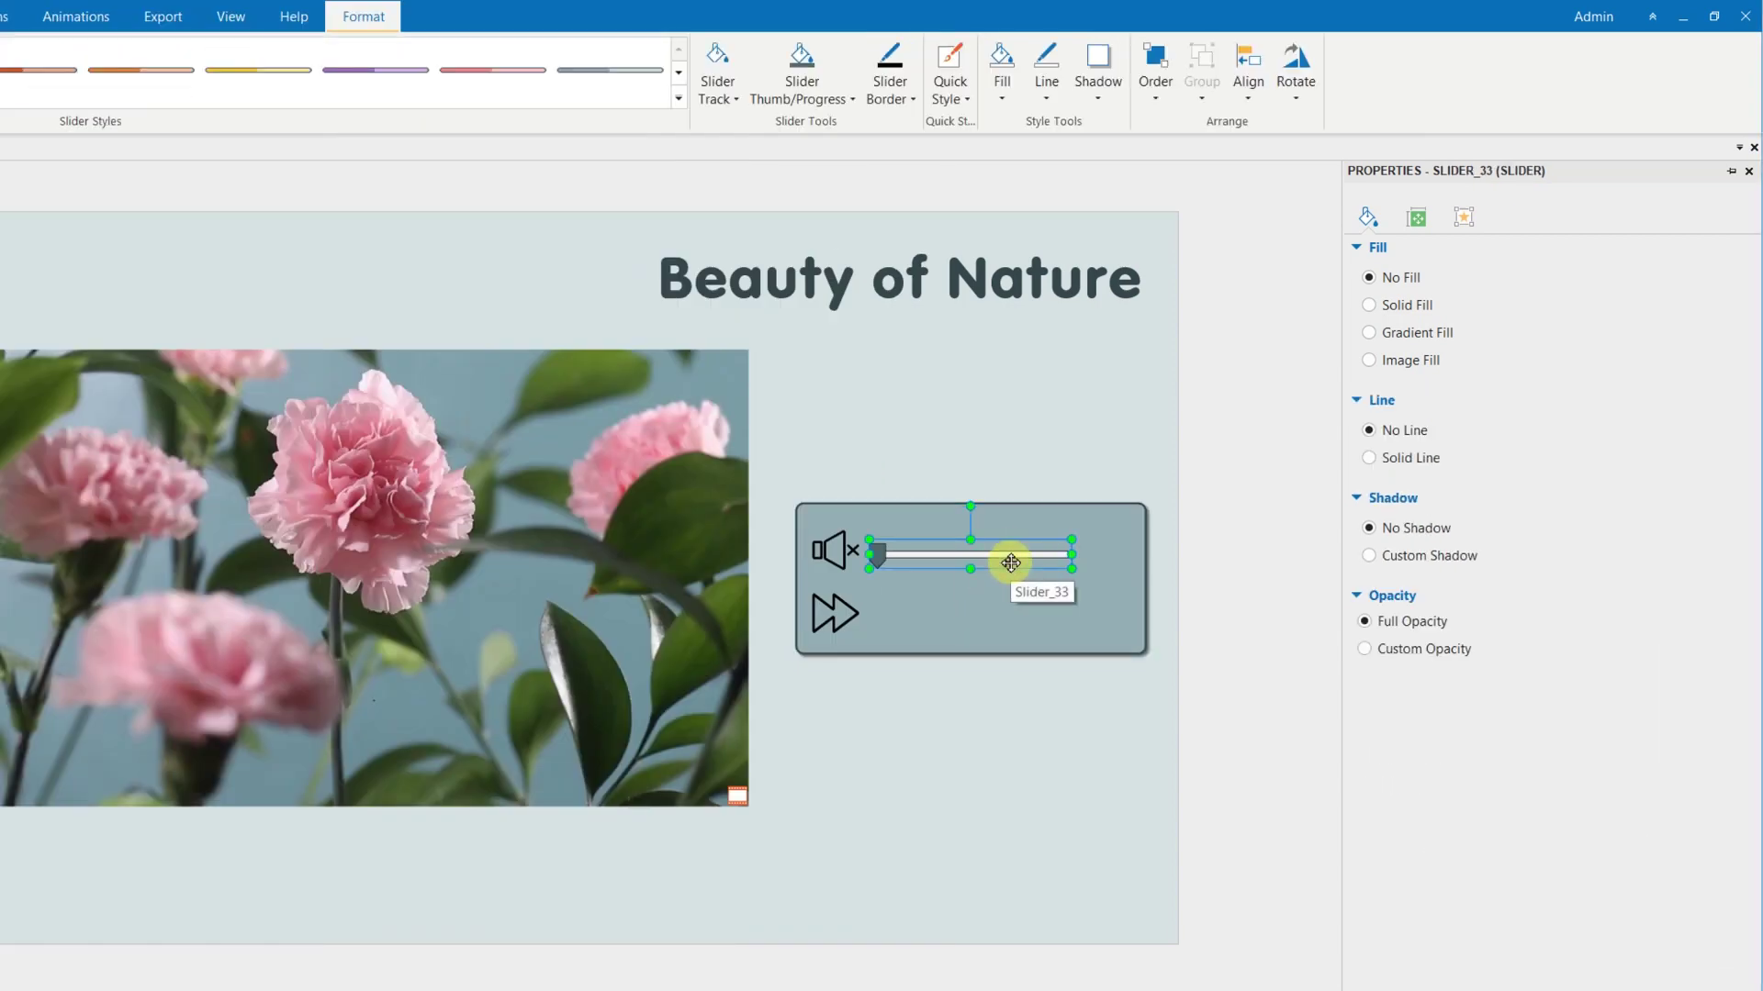
Set the slider's Variable to apVolume and Update Variable to While Dragging Slider.
left_click(1417, 219)
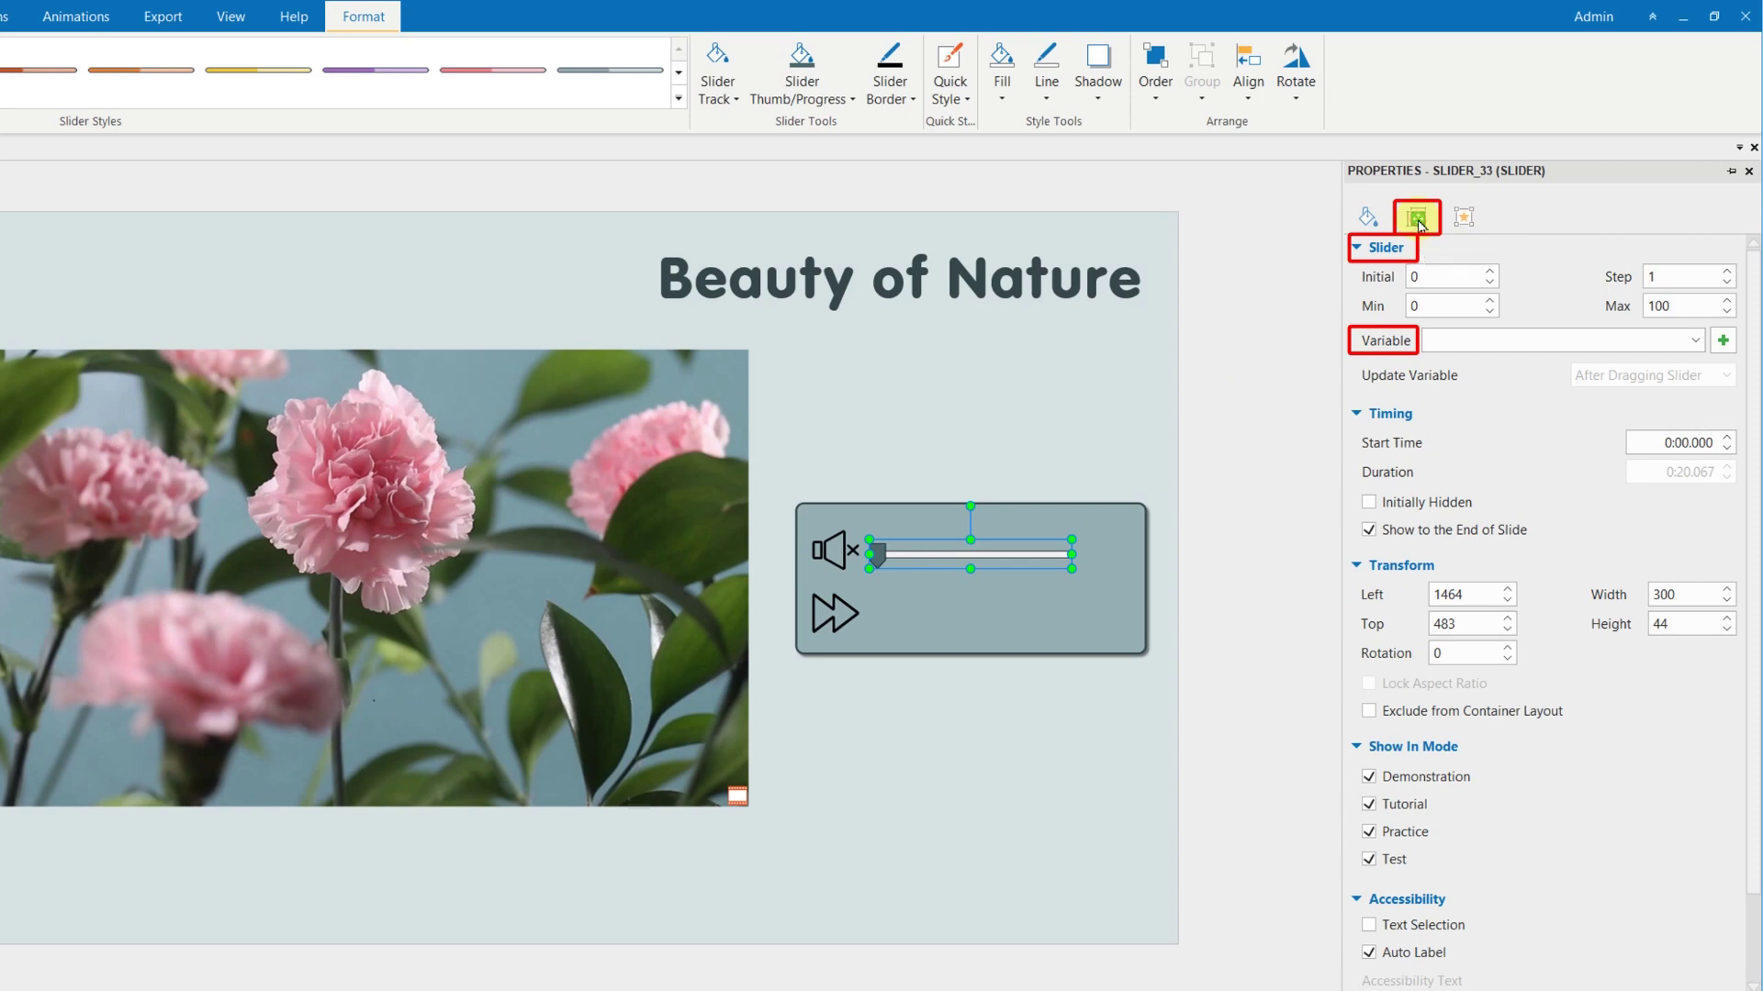
left_click(1700, 345)
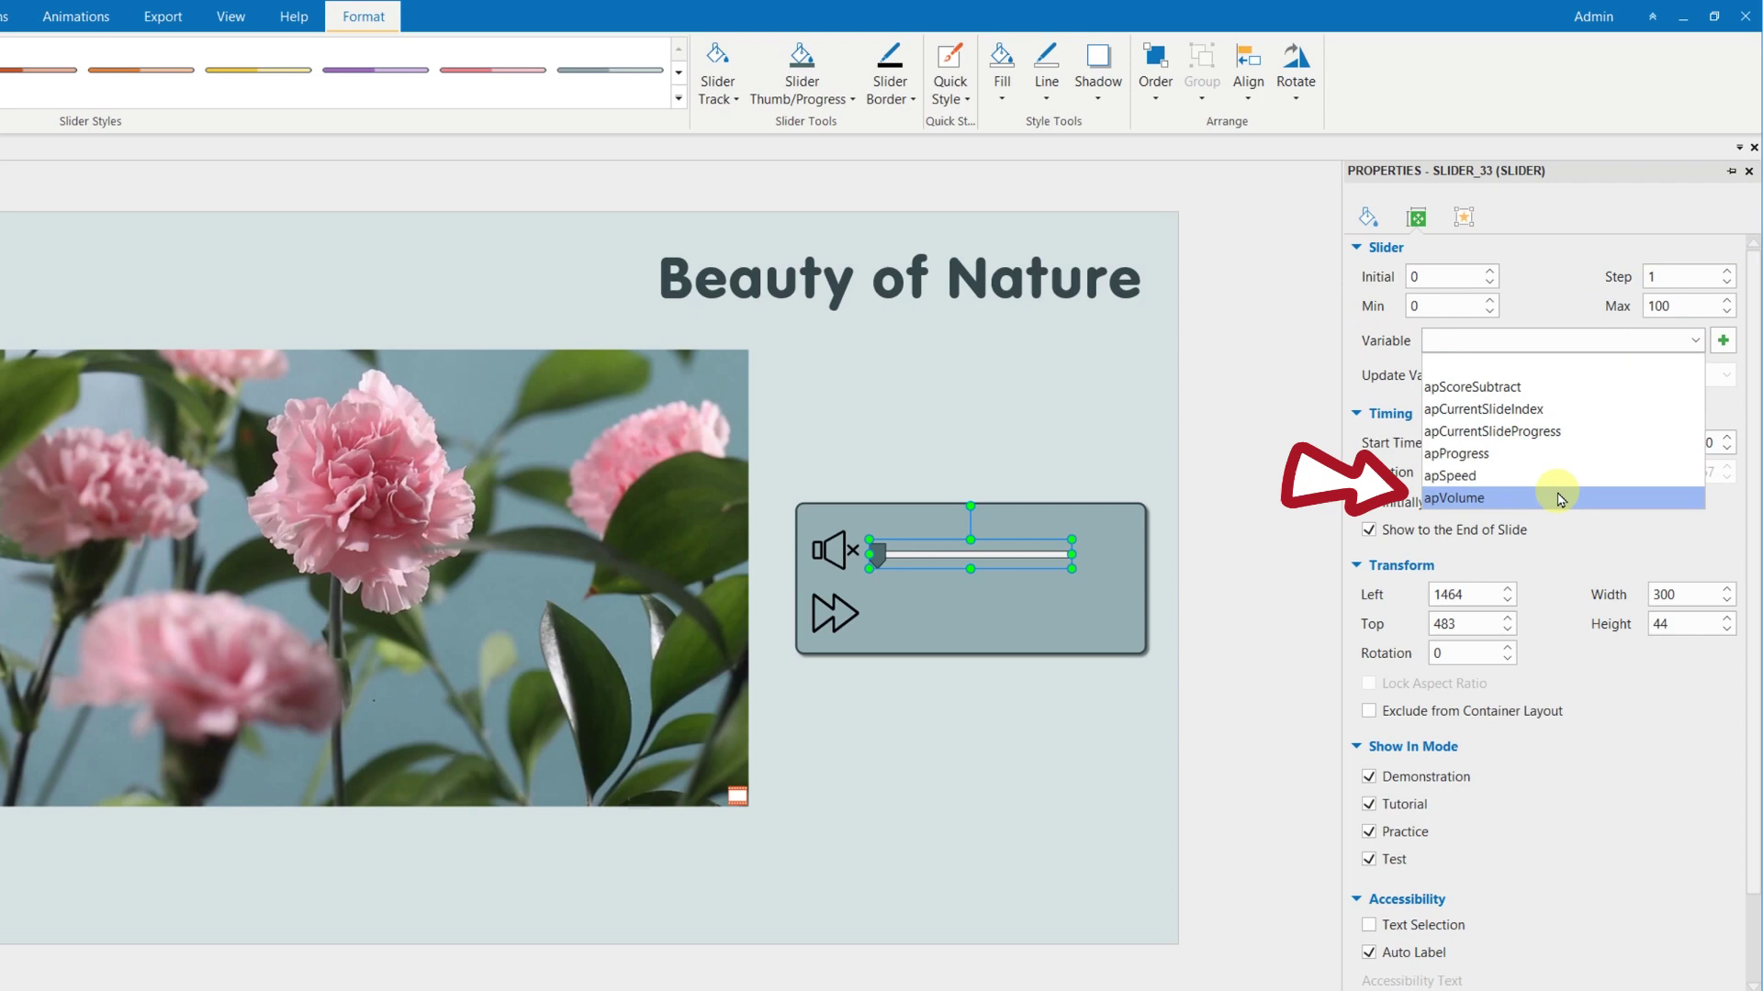
left_click(1558, 498)
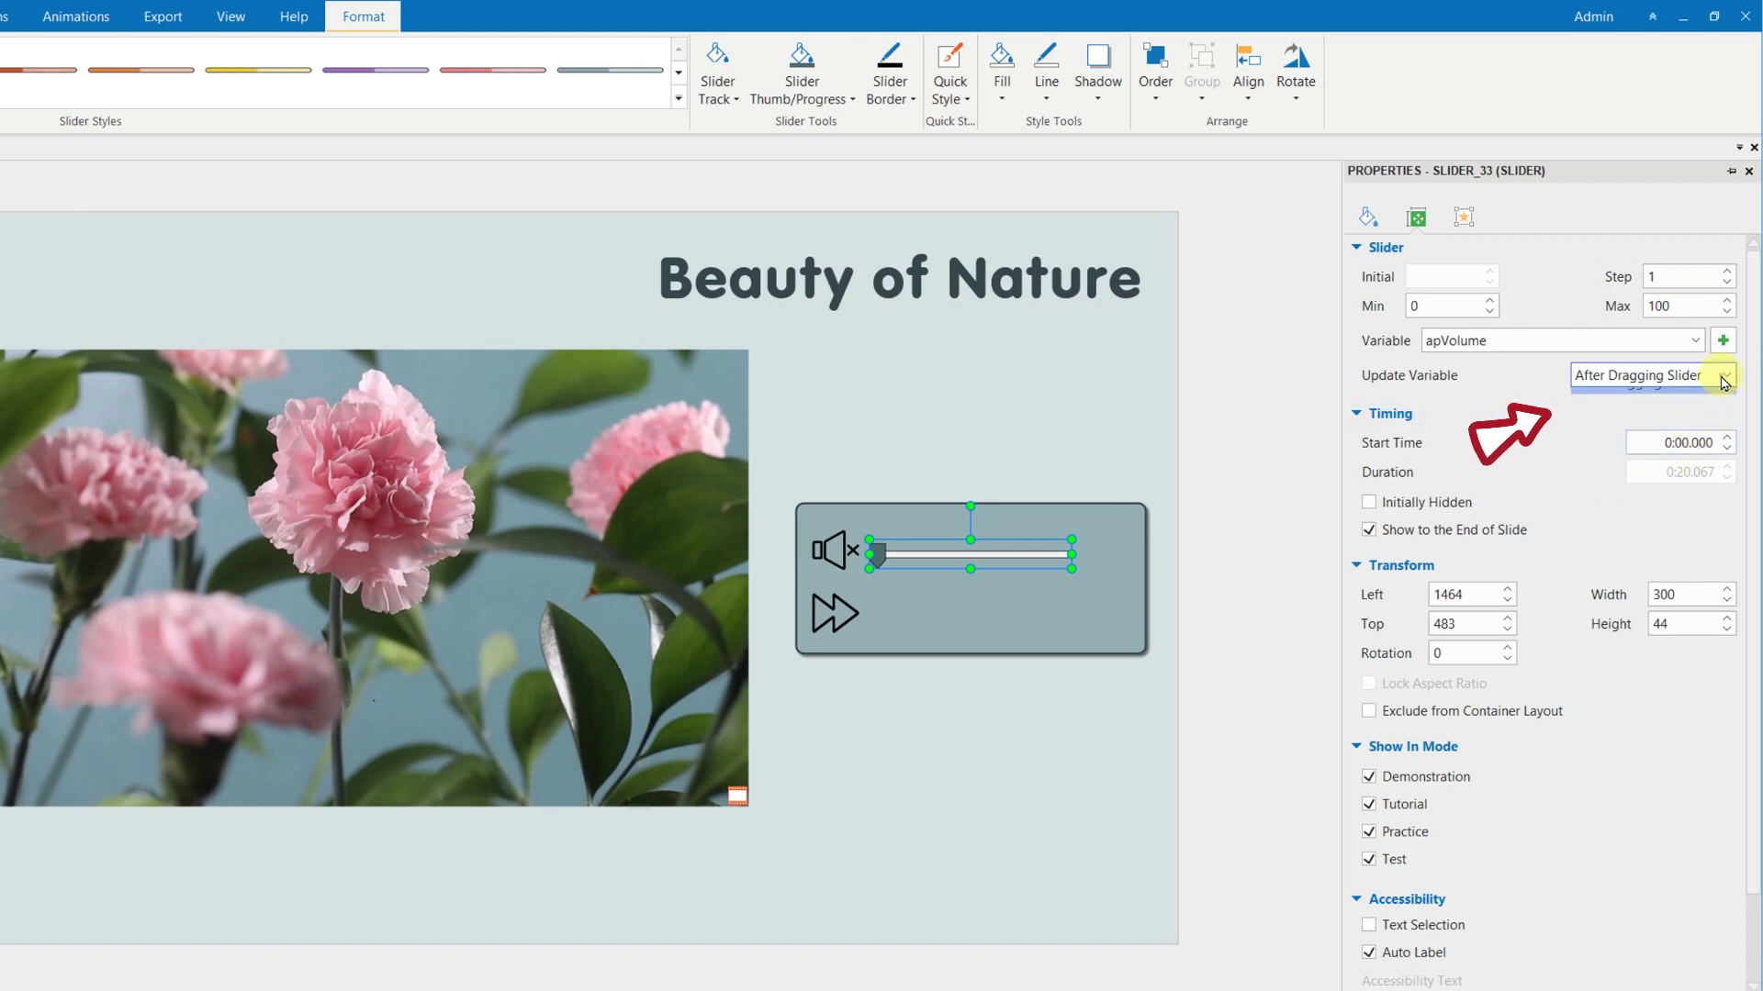
left_click(1722, 376)
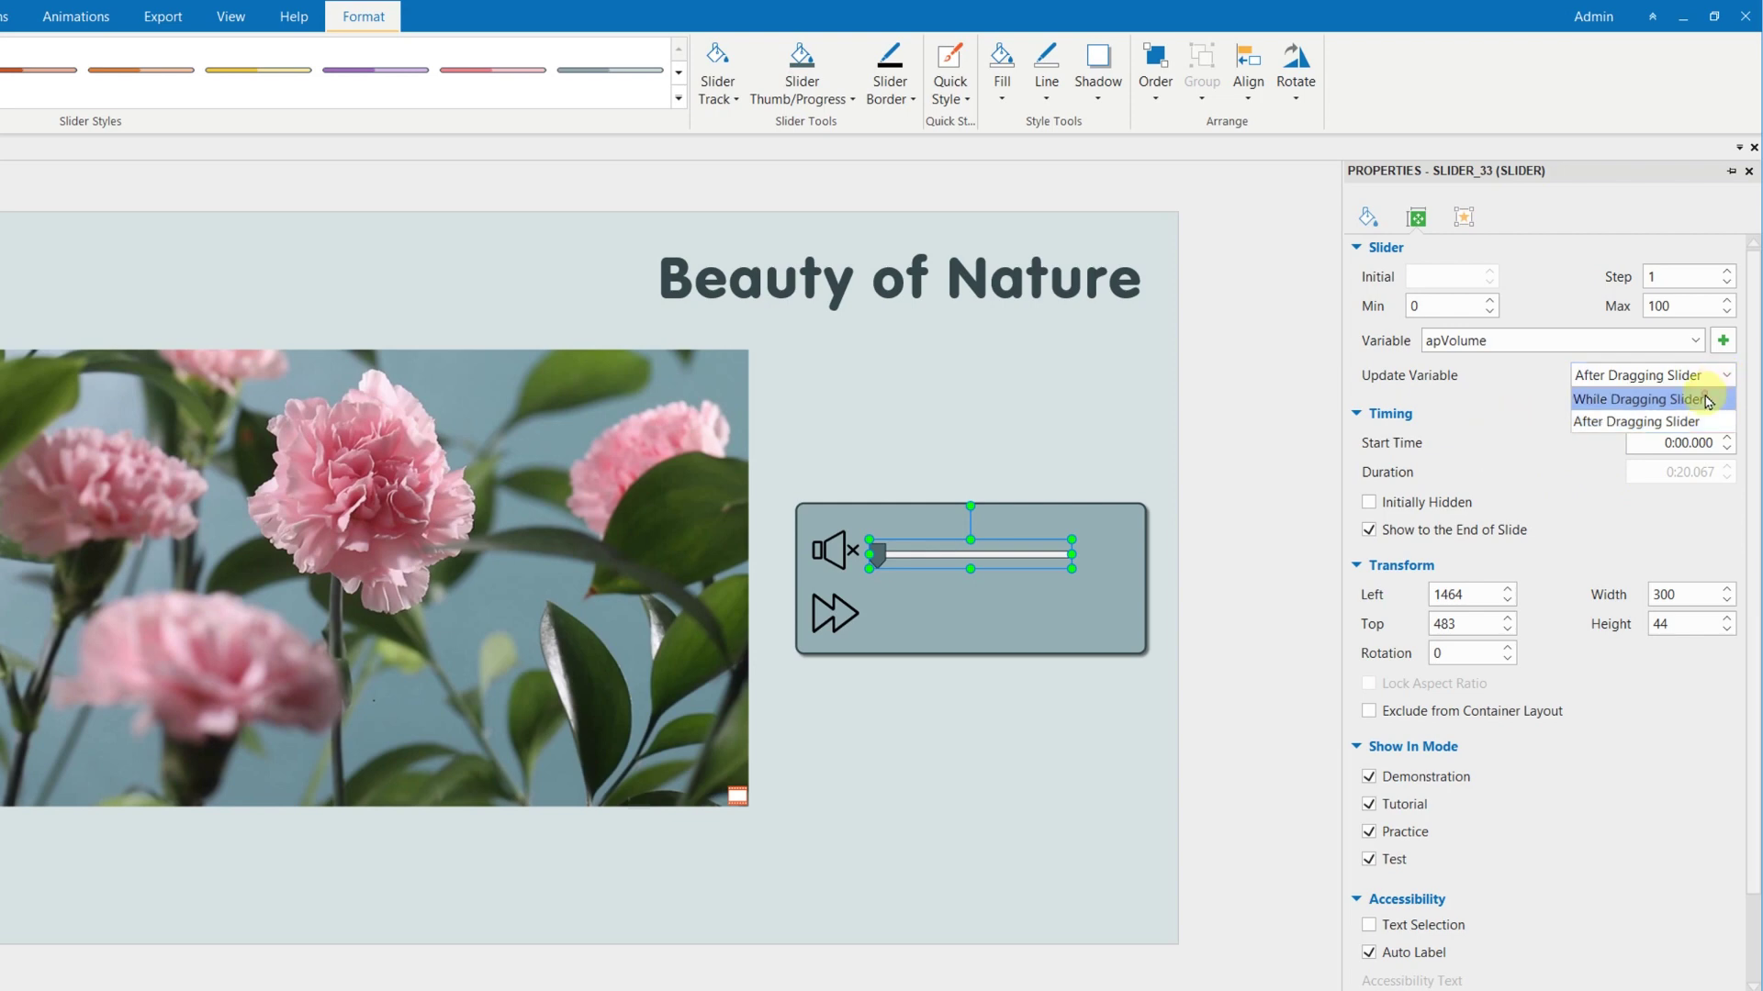
left_click(1706, 398)
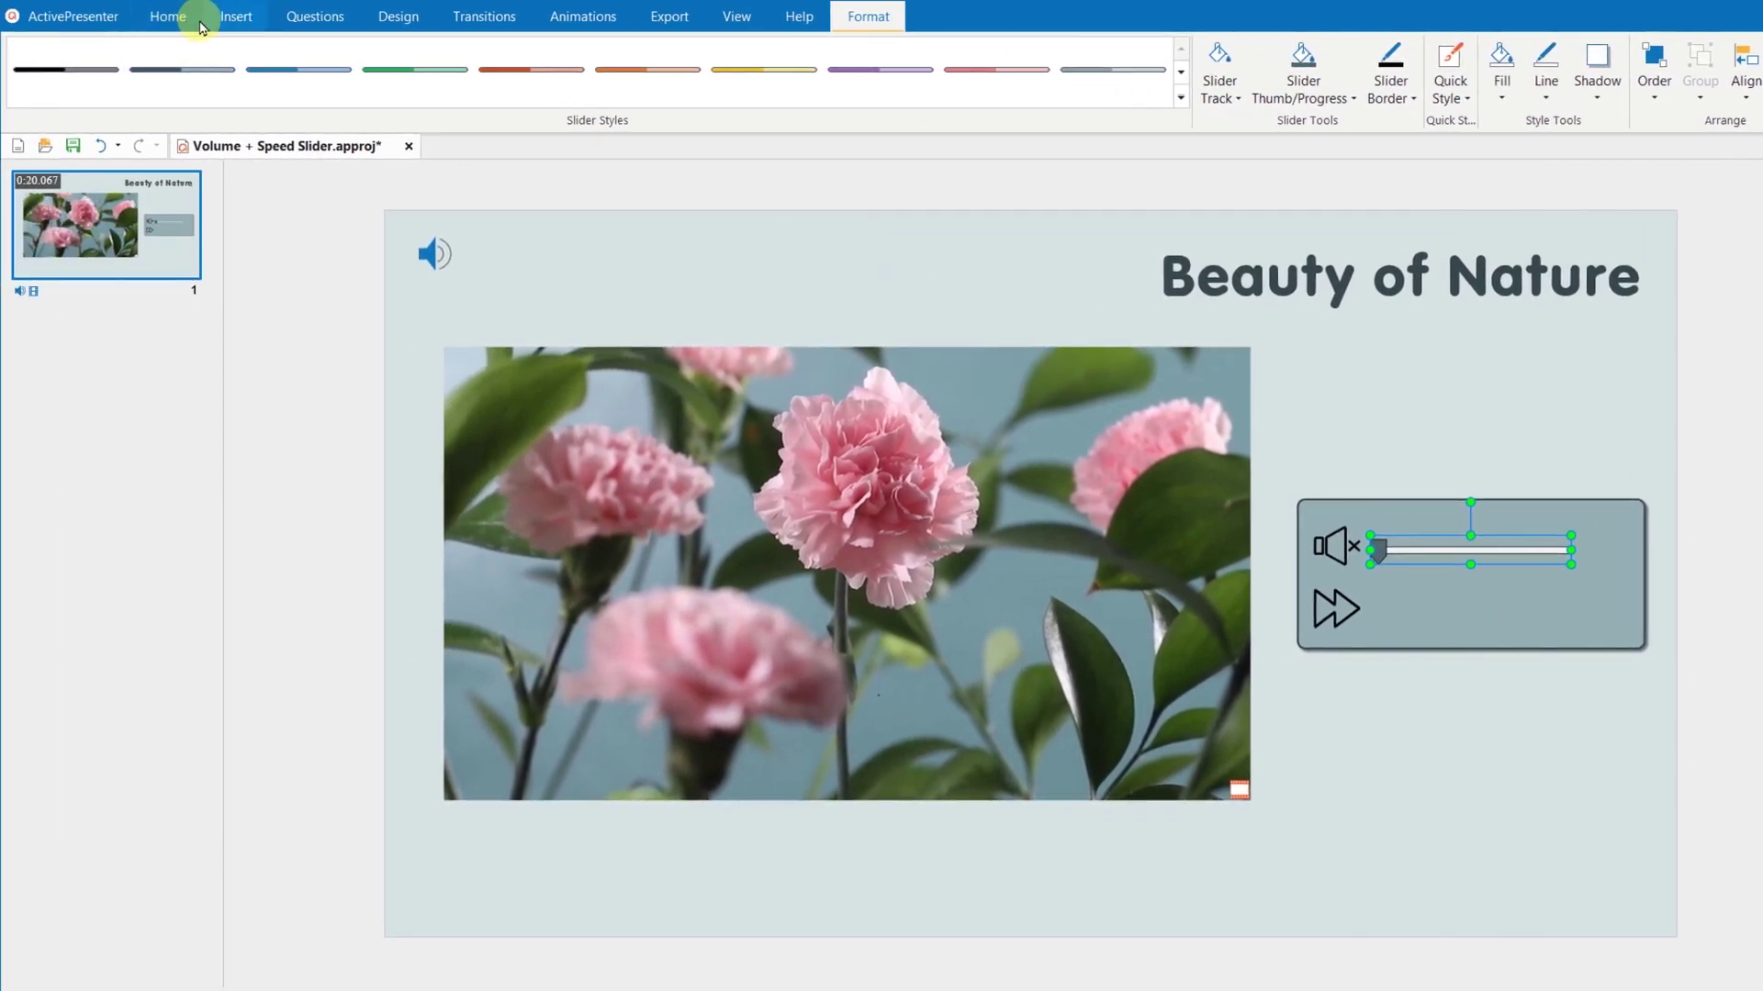
Draw a text caption at the right end of the volume slider.
left_click(227, 22)
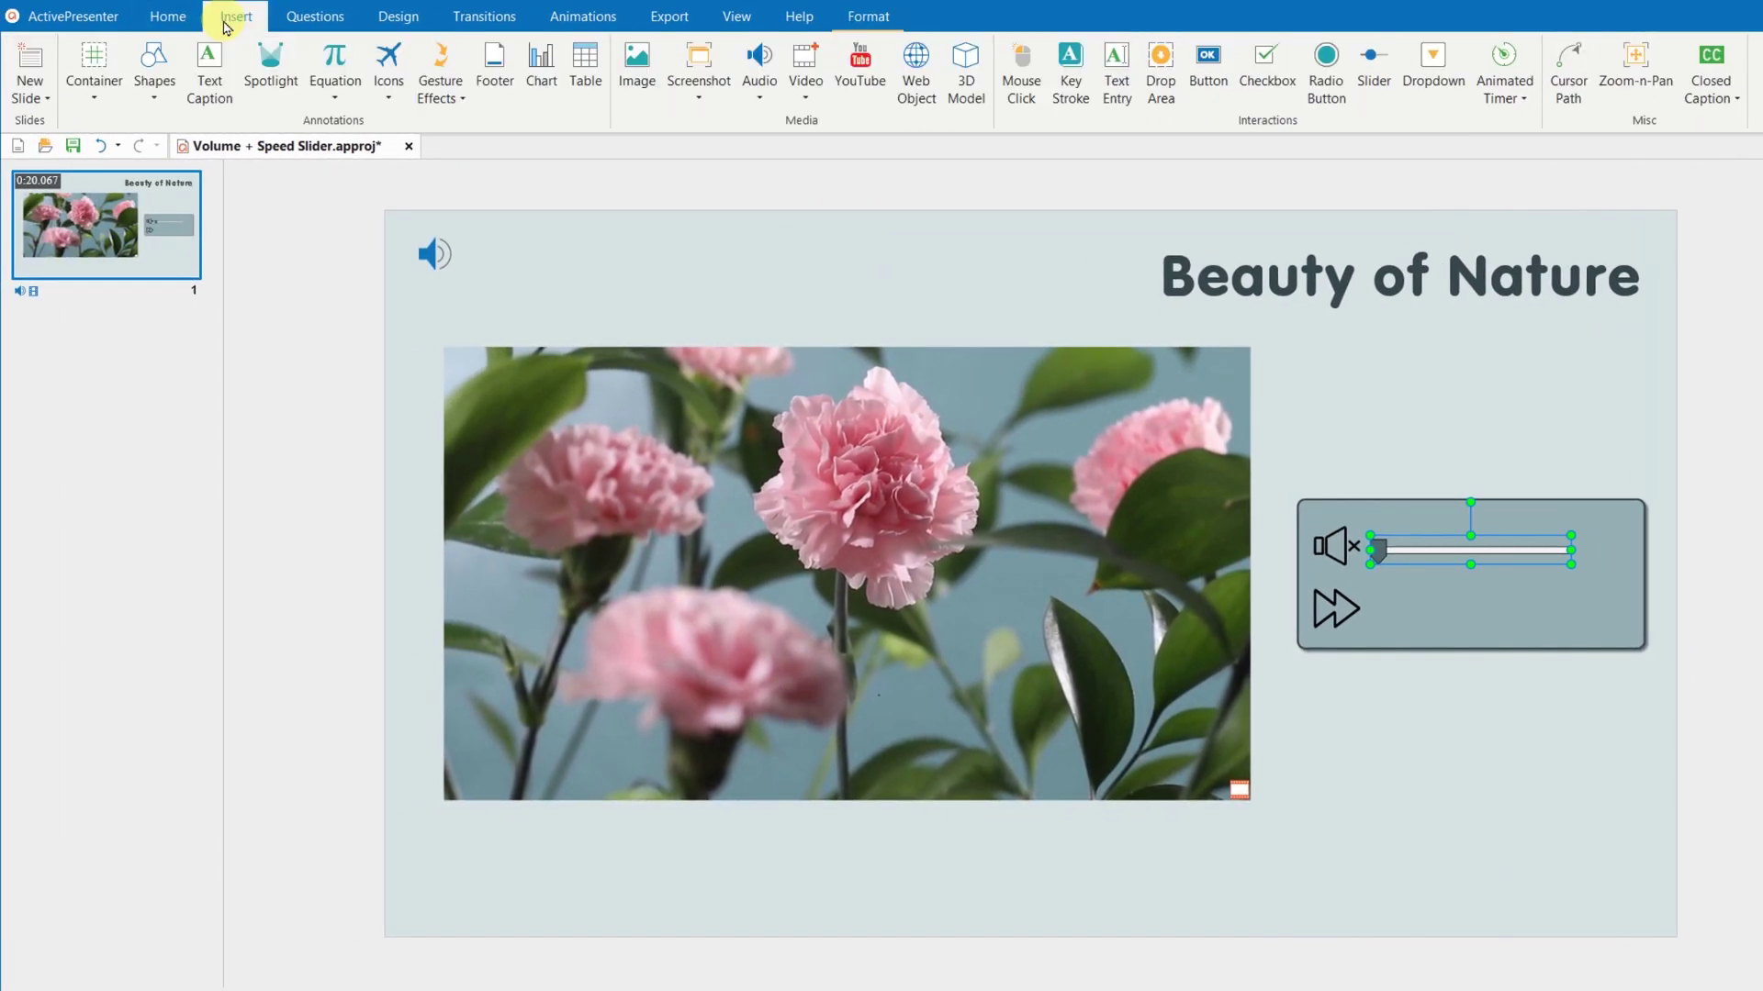
left_click(209, 82)
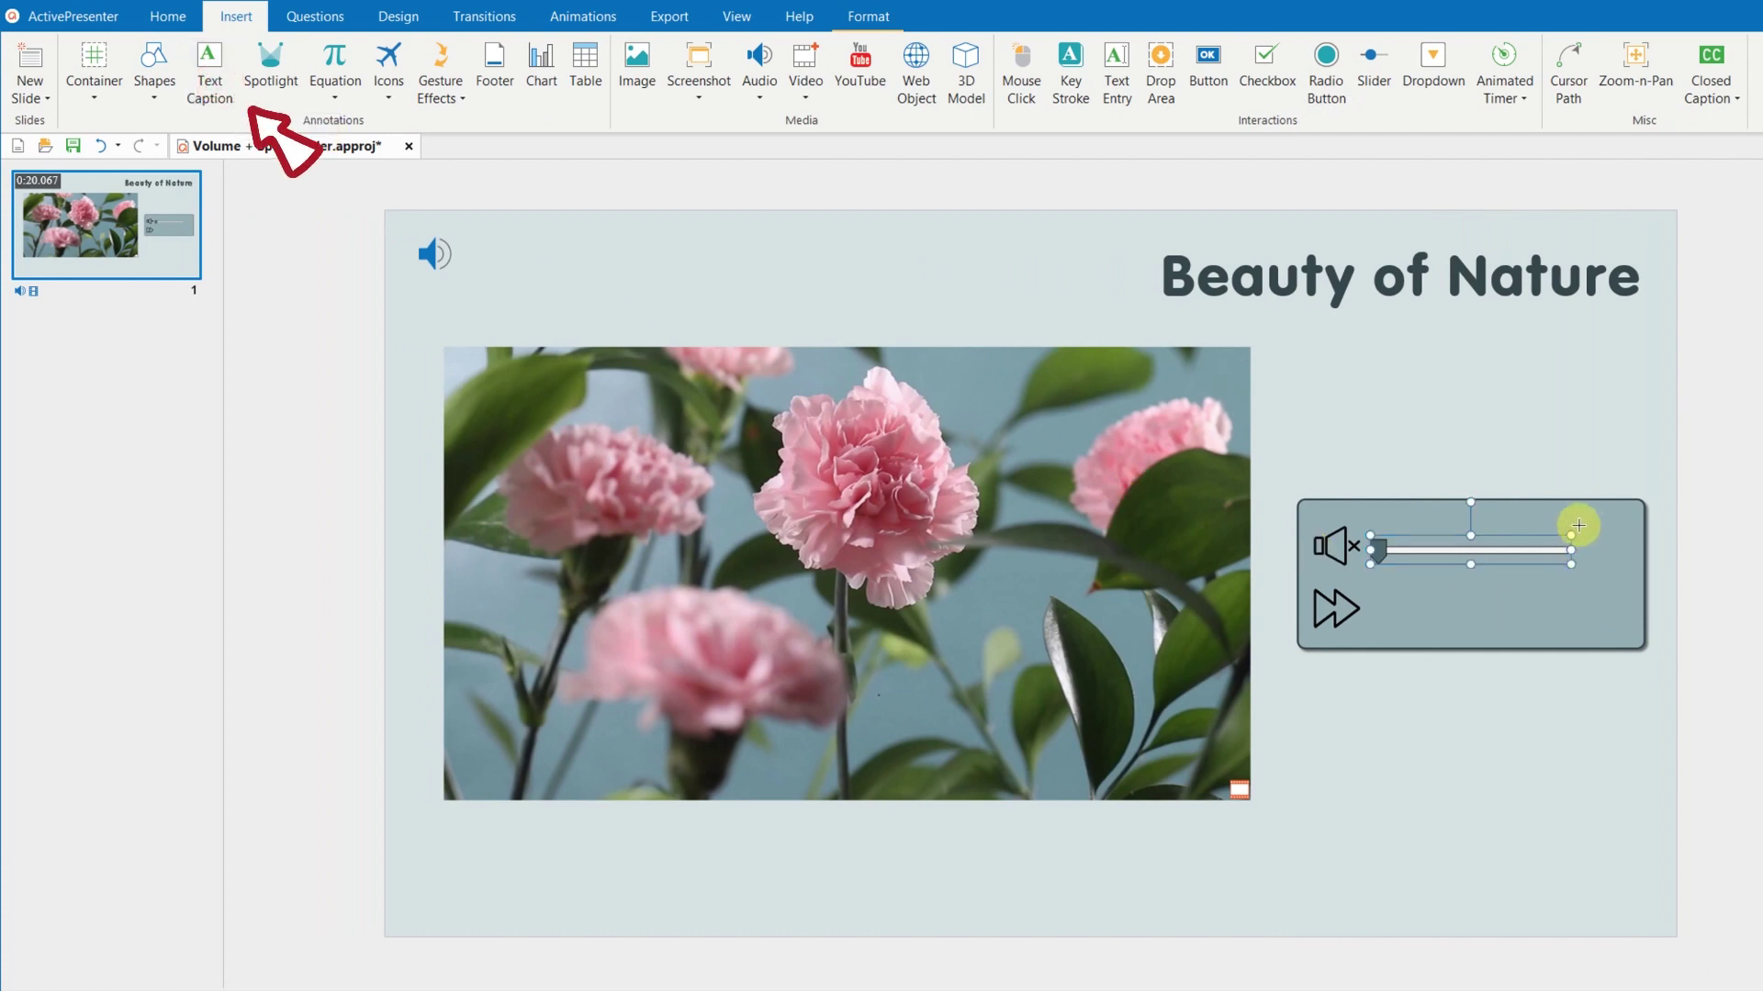
left_click_drag(1581, 529, 1626, 573)
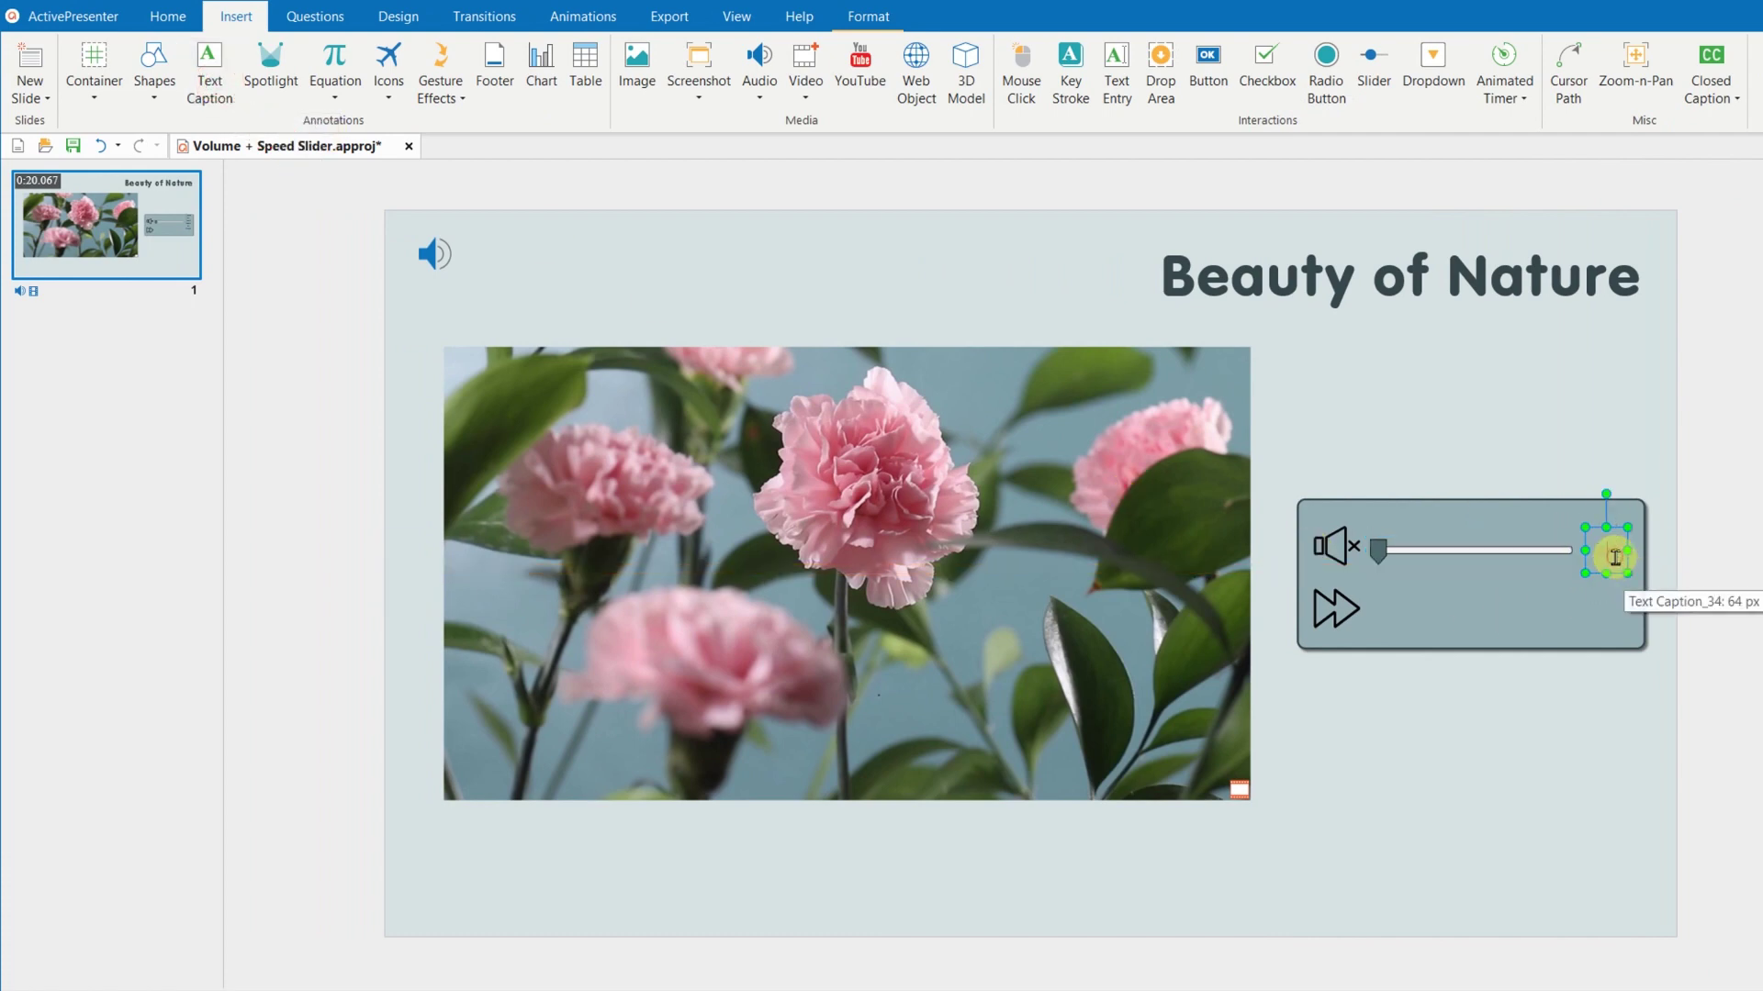
Insert the %apVolume% system variable reference into the caption.
left_click(165, 17)
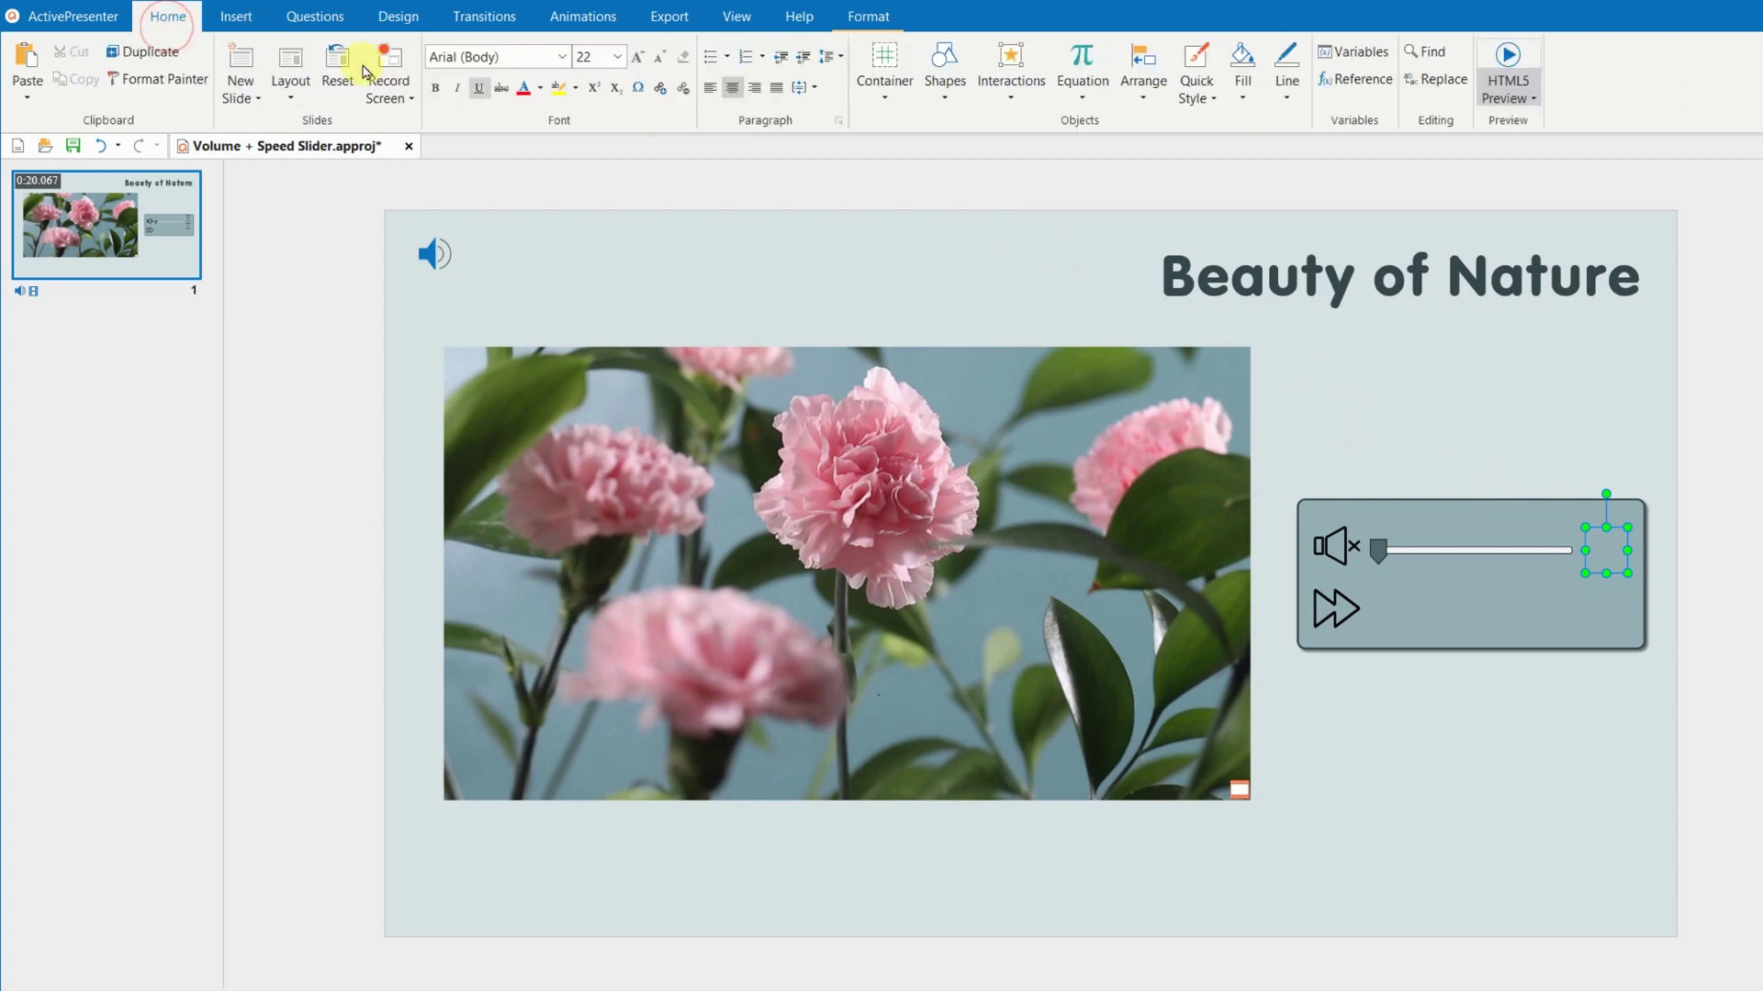
left_click(1364, 89)
left_click(852, 329)
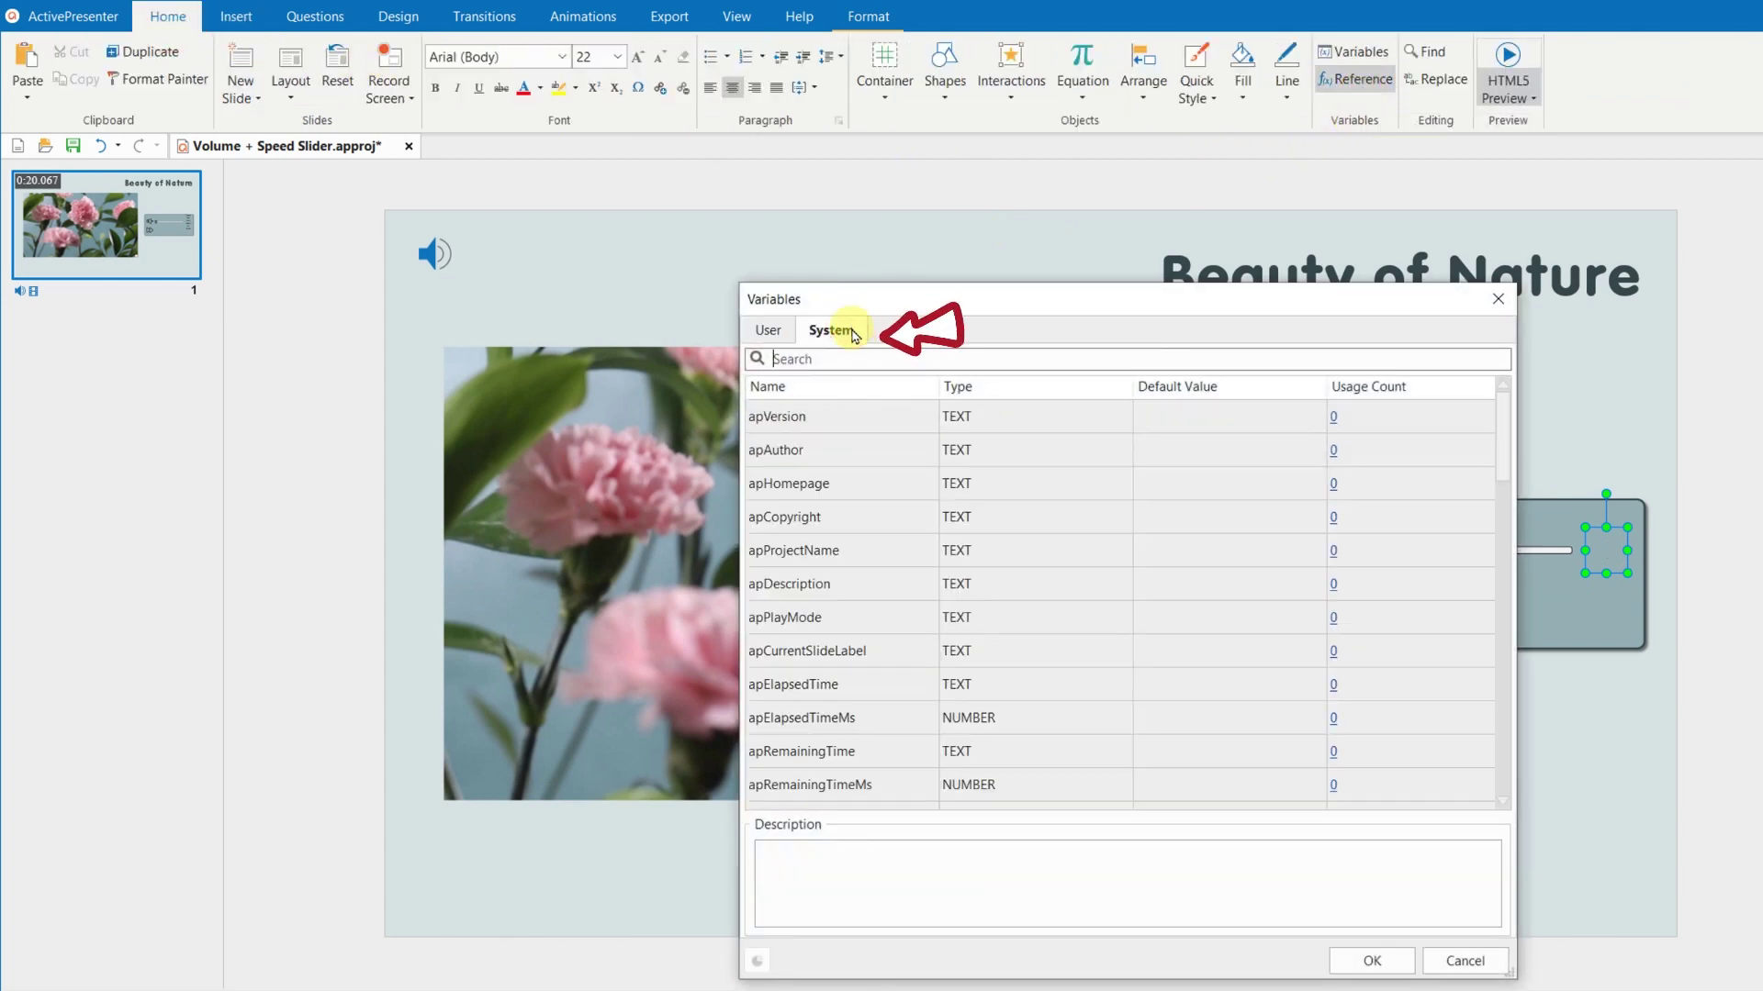
type("Vo")
left_click(889, 422)
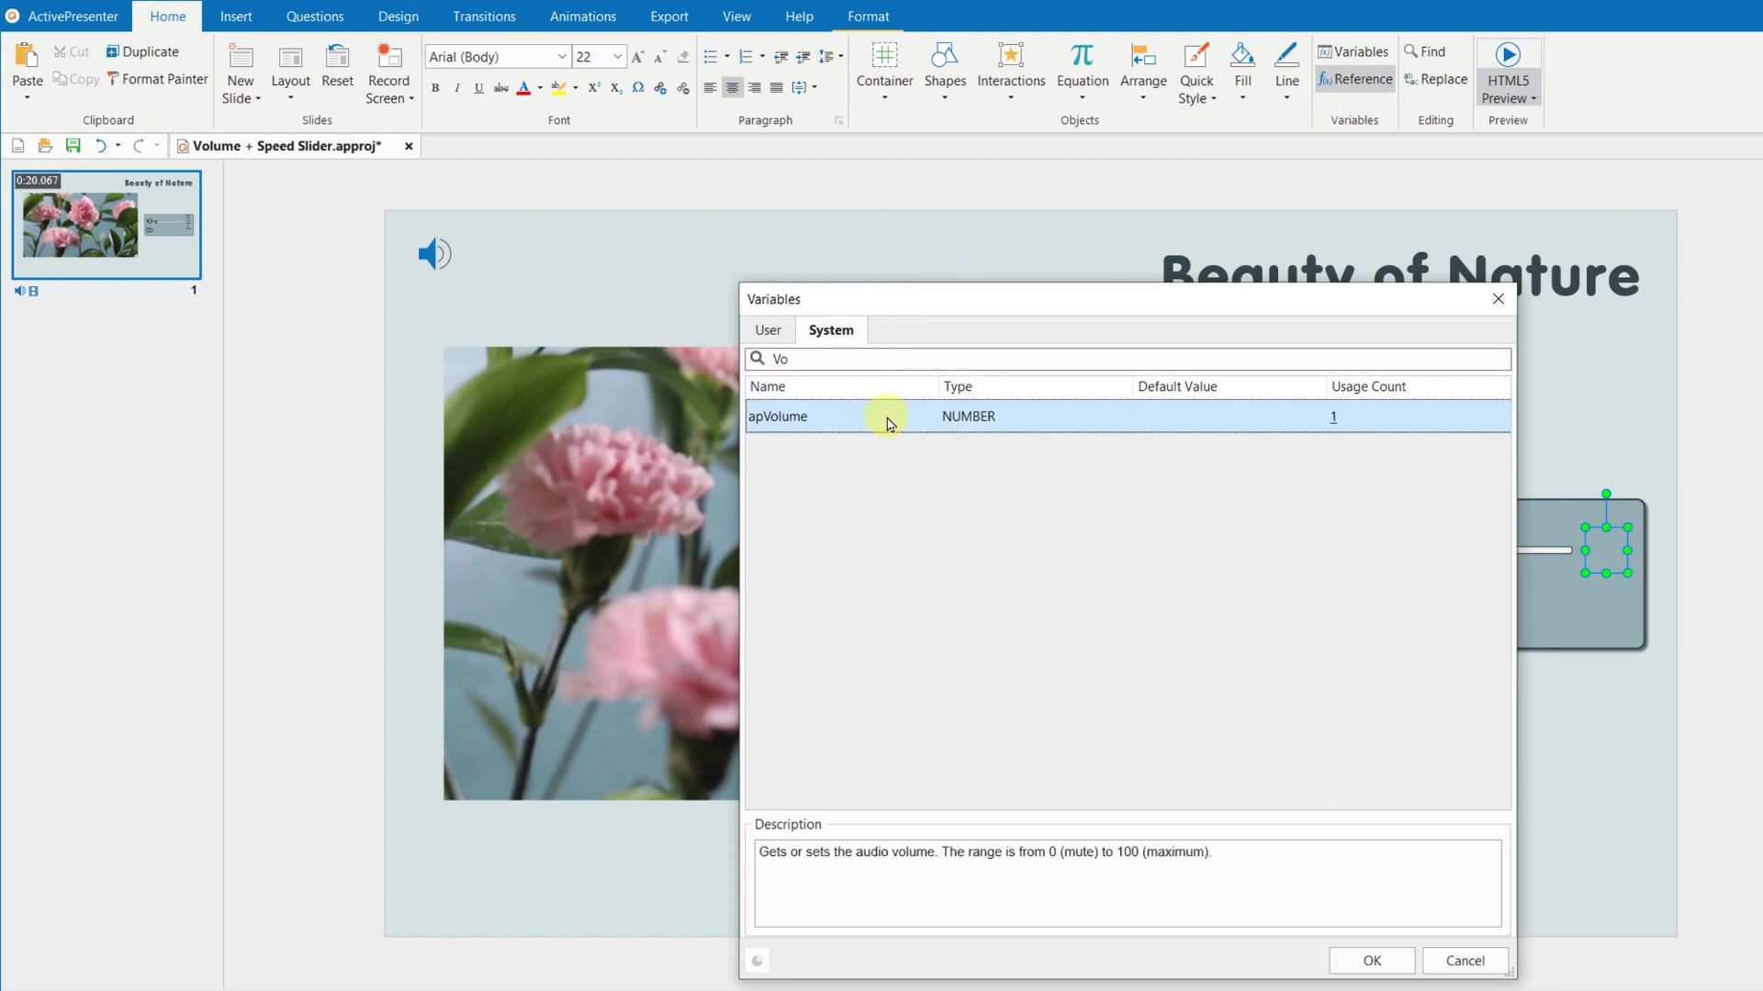
left_click(1371, 960)
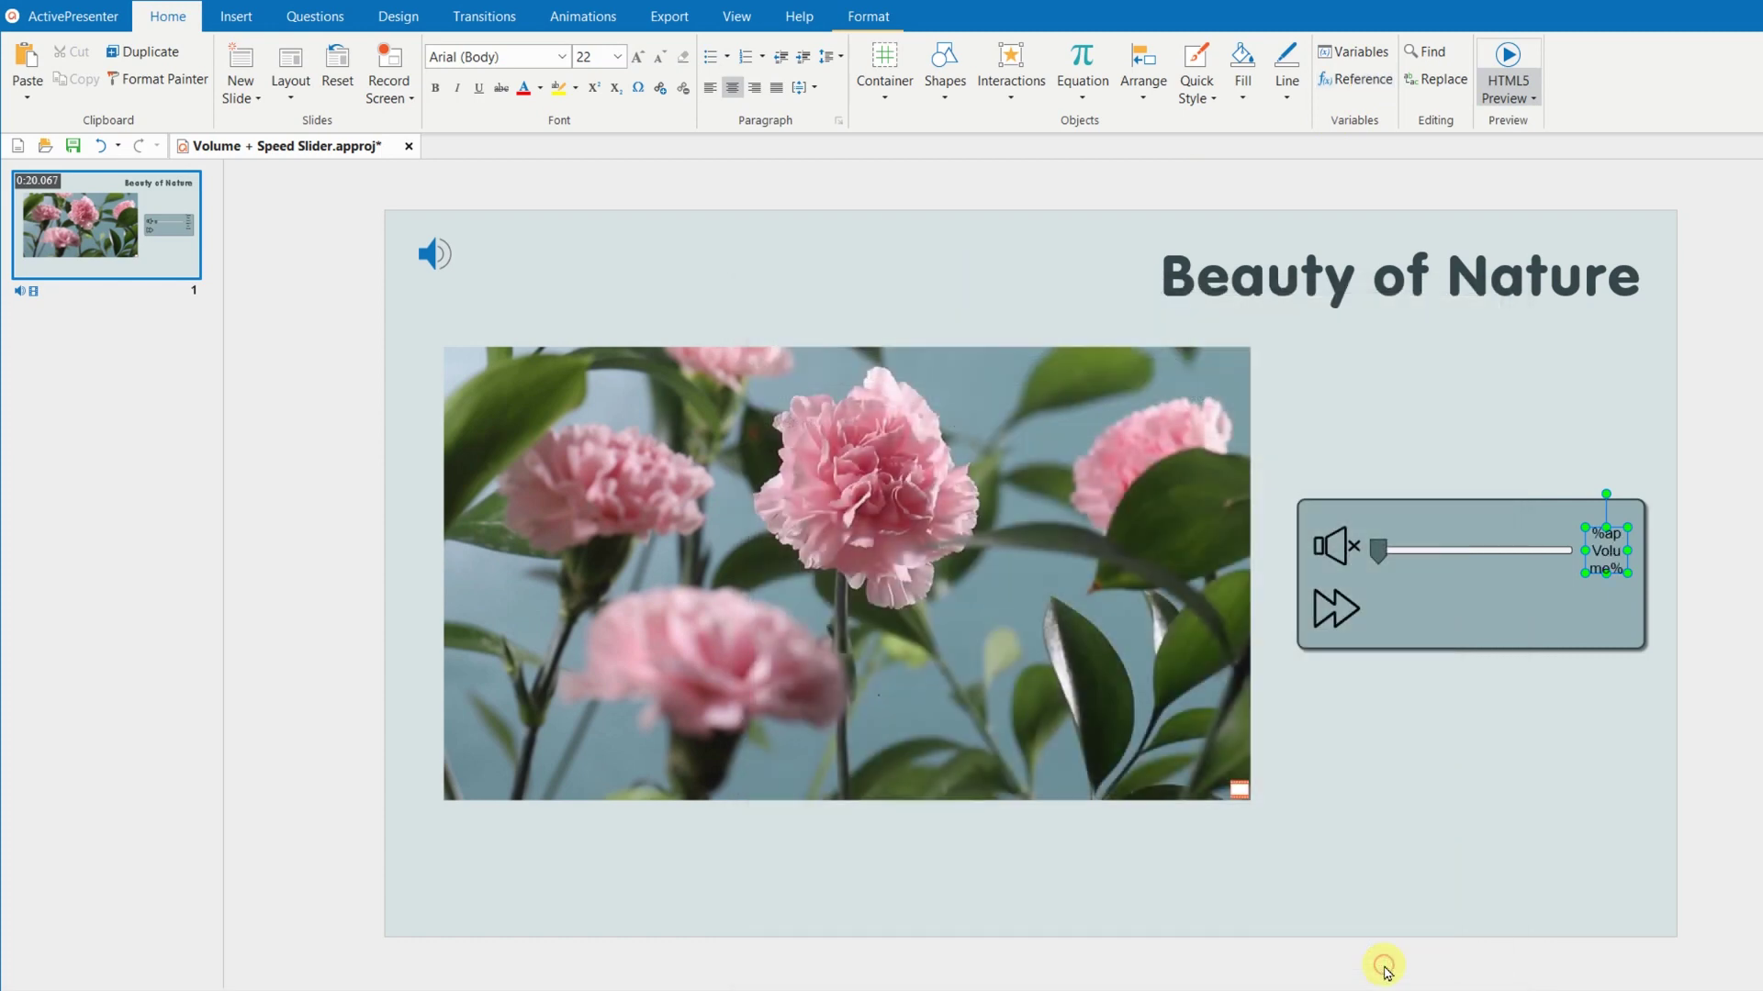
left_click(1563, 552)
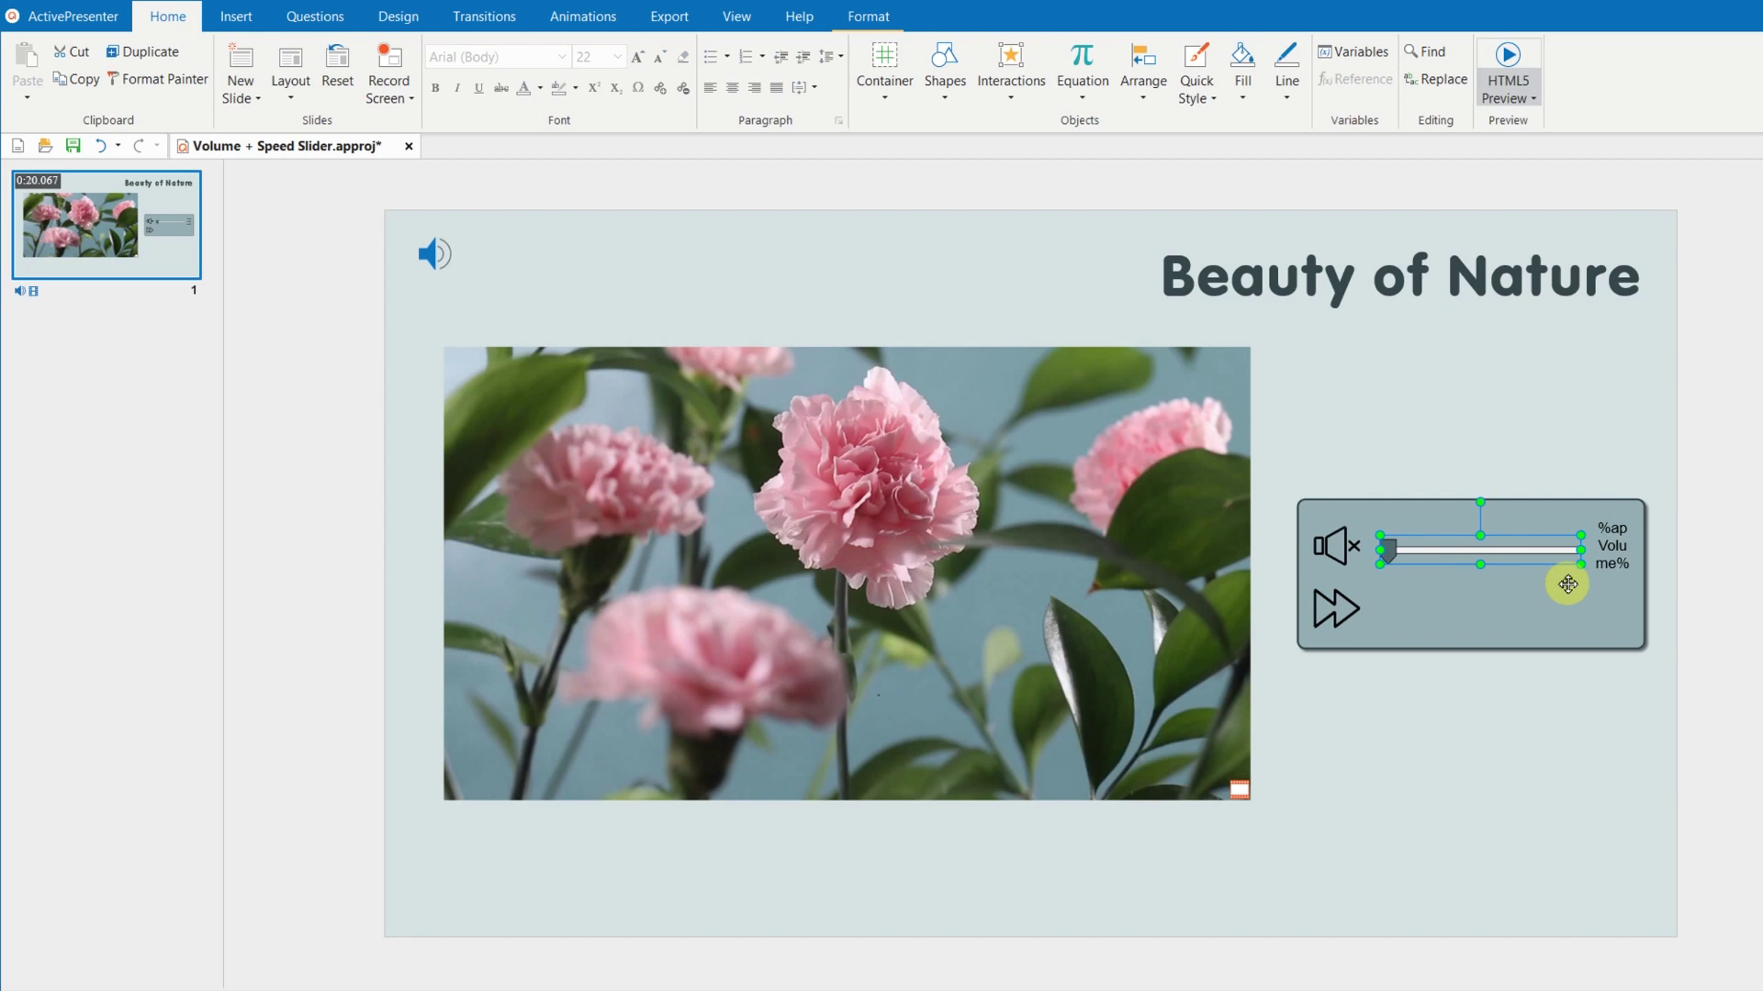
left_click(1574, 728)
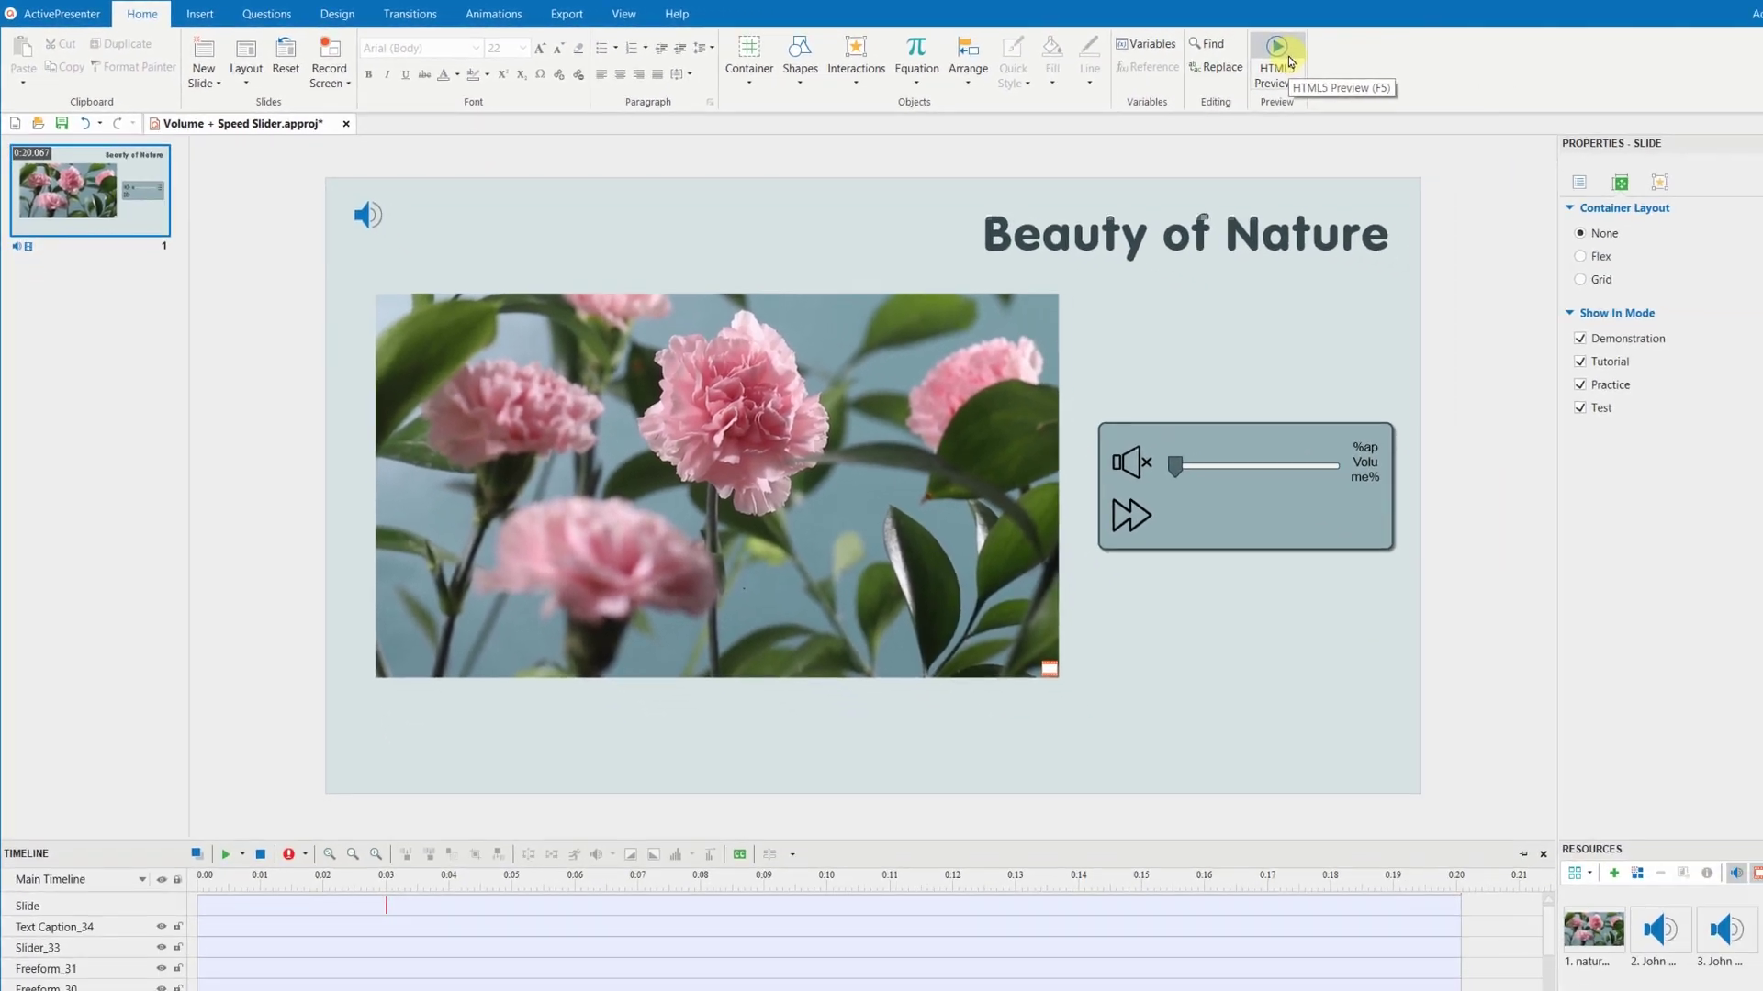
Run the HTML5 preview and drag the volume slider down to 58.
left_click(1277, 50)
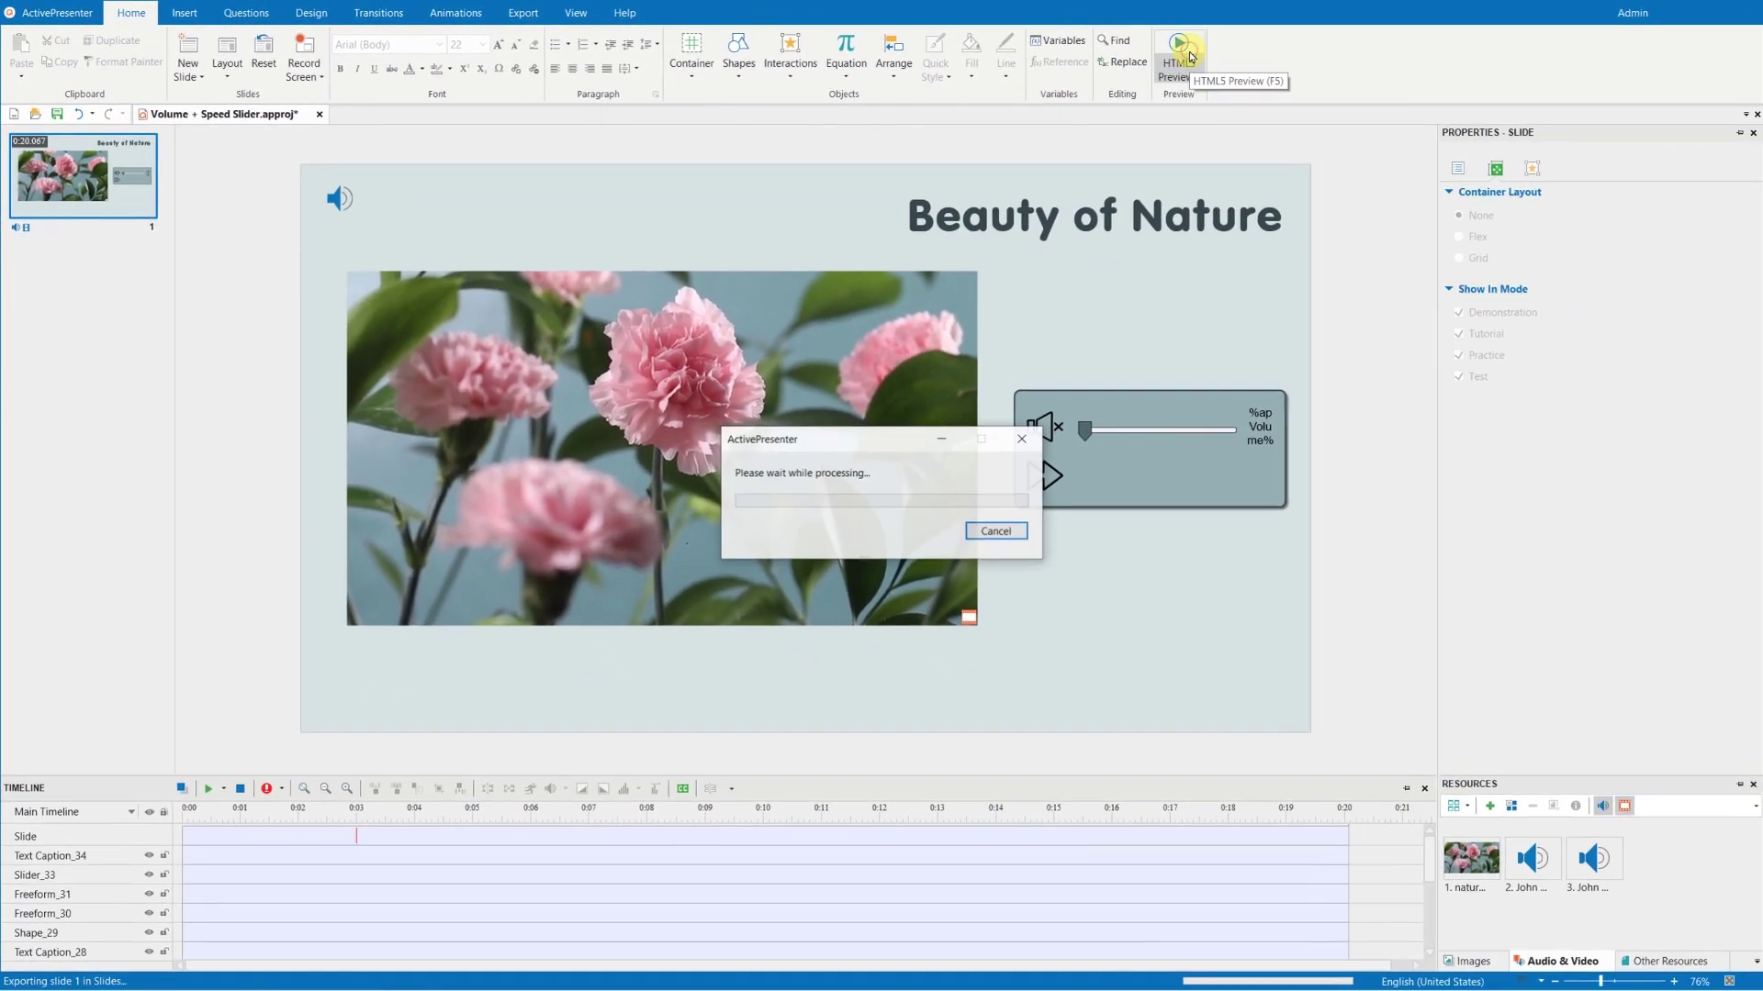
mouse_move(1389, 491)
left_mouse_down()
mouse_move(1362, 492)
mouse_move(1519, 522)
mouse_move(1362, 502)
left_mouse_up()
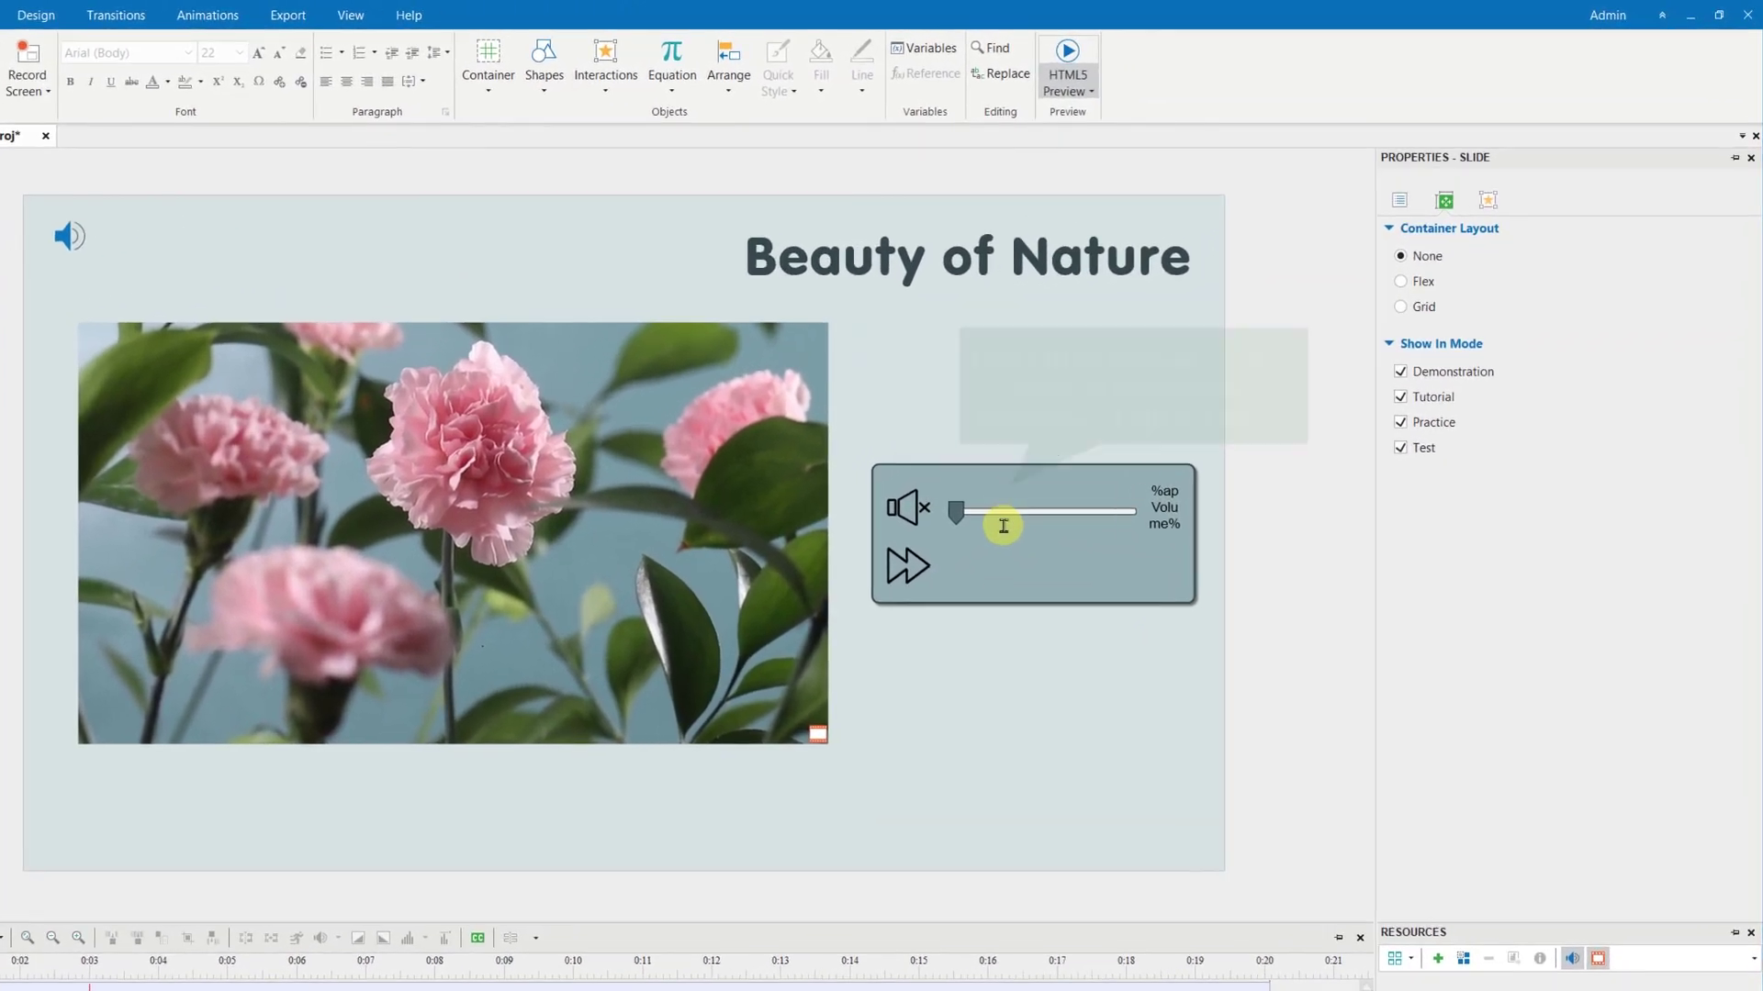
Paste a copy of the slider and readout beside the double-arrow icon and link it to apSpeed.
left_click(1121, 434)
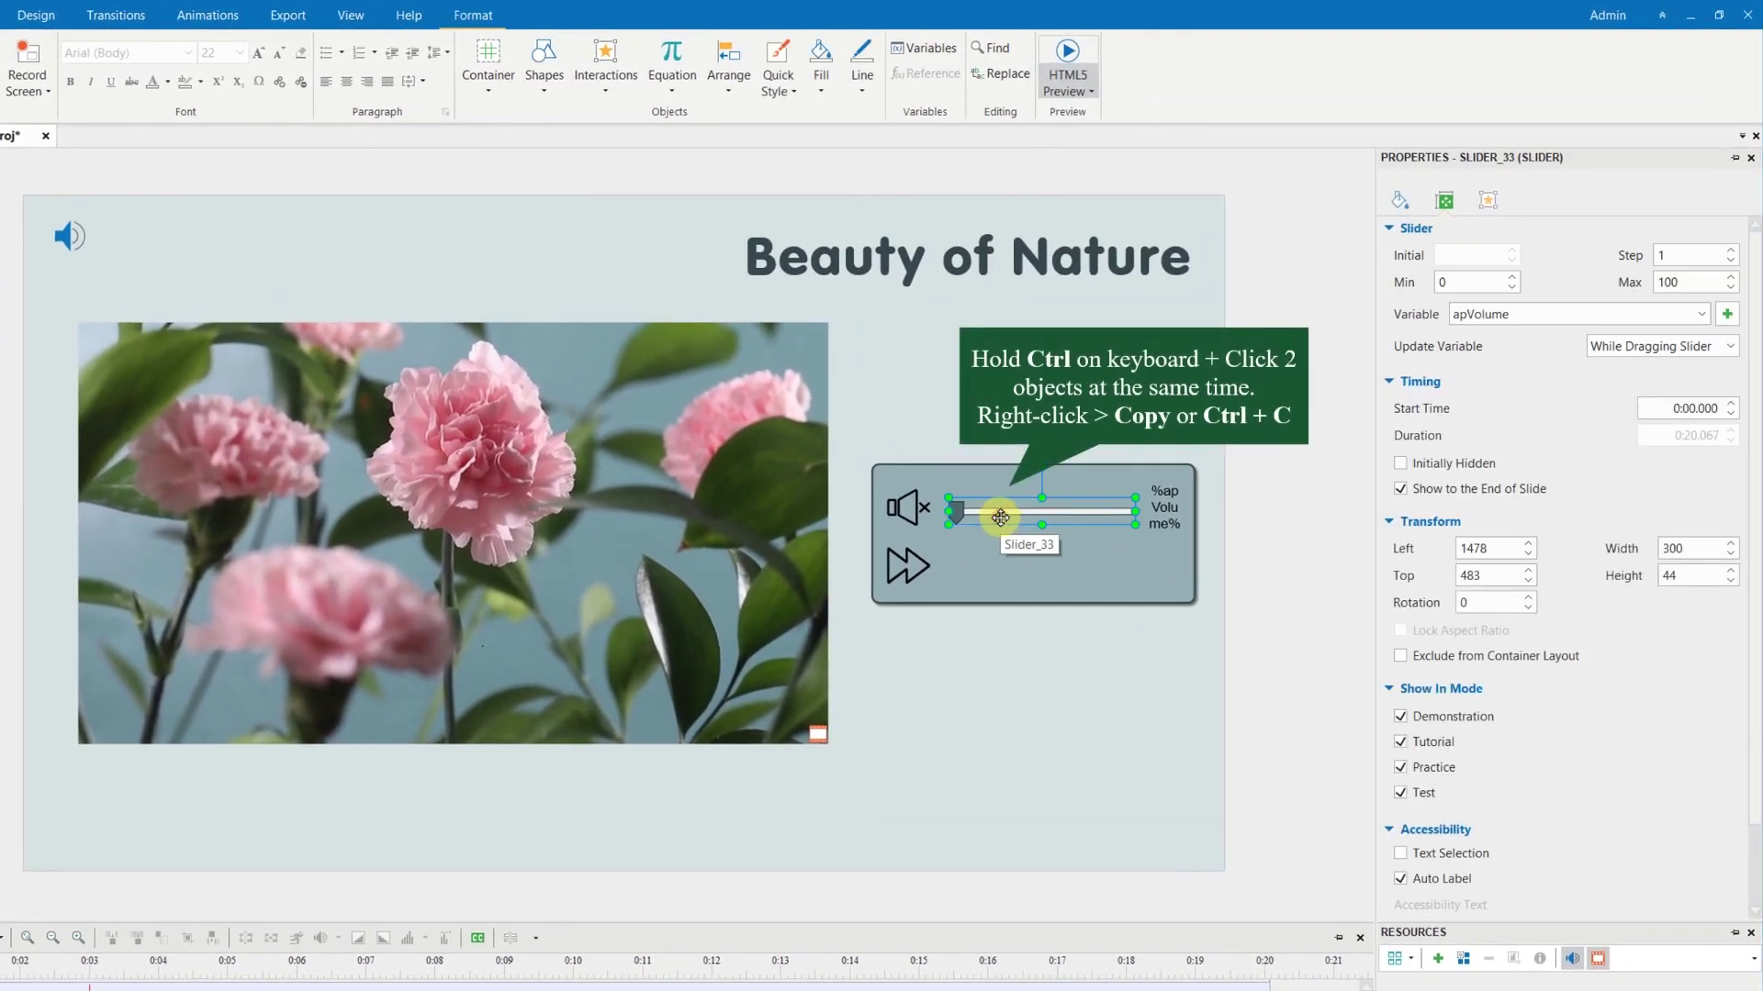
left_click(1165, 524, "ctrl")
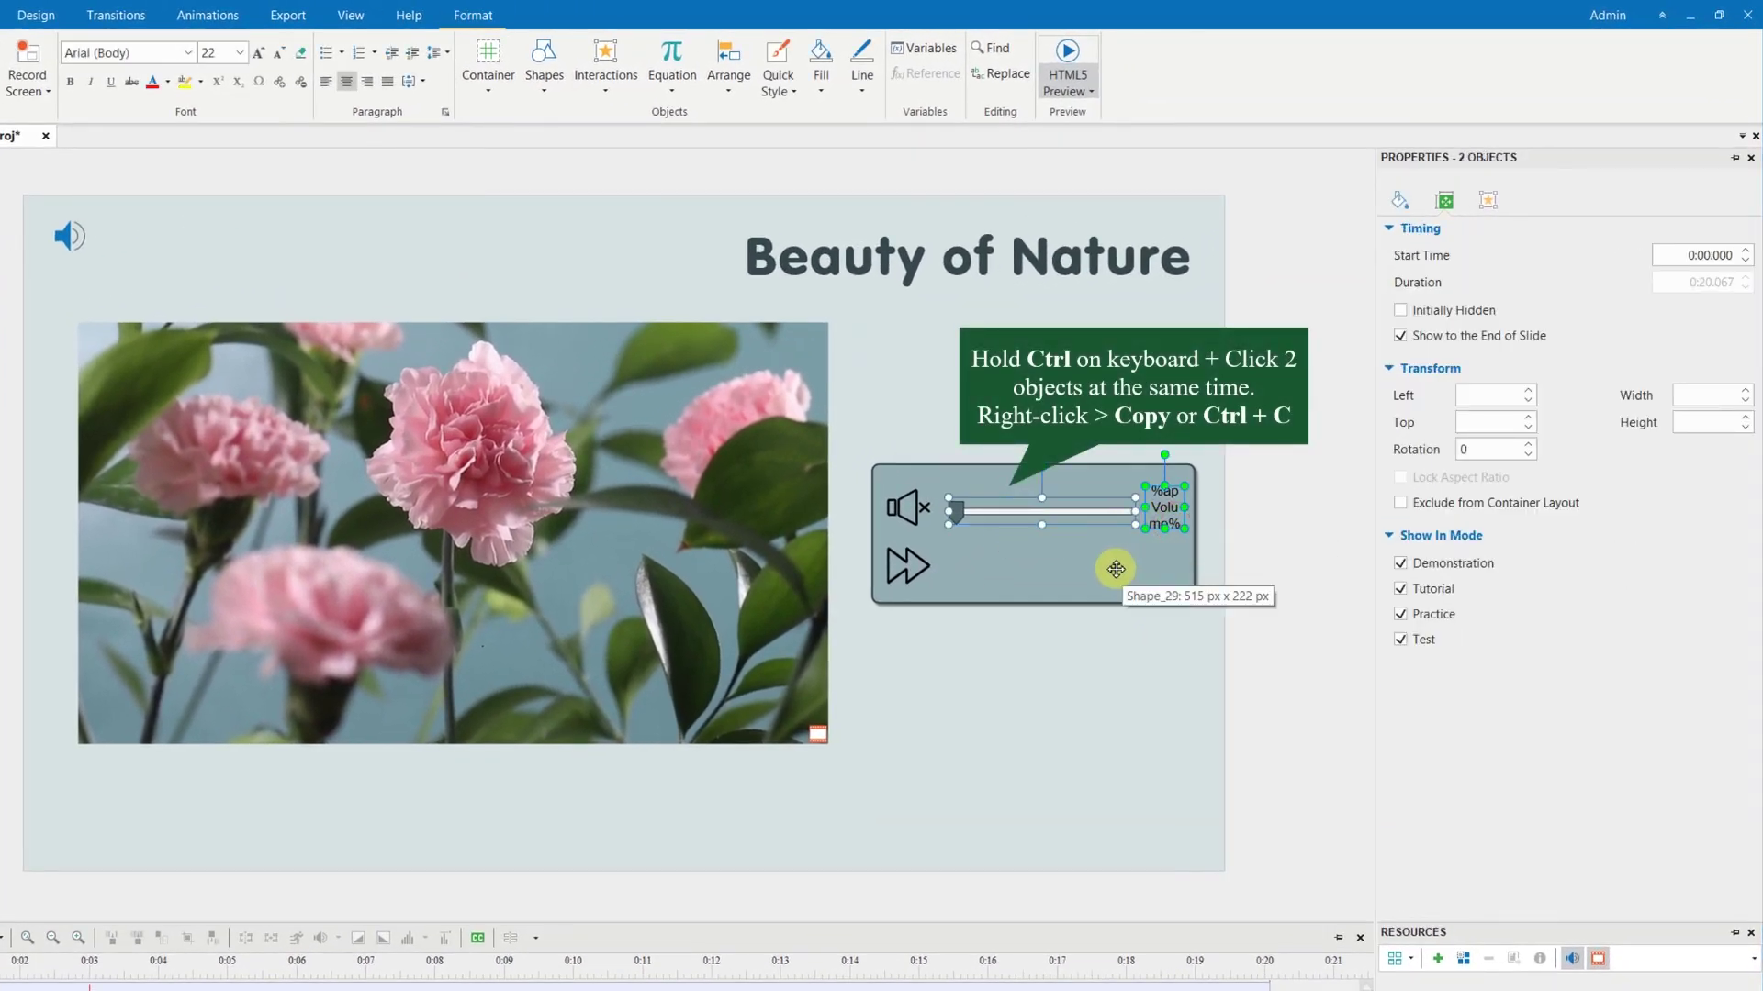
key("ctrl+v")
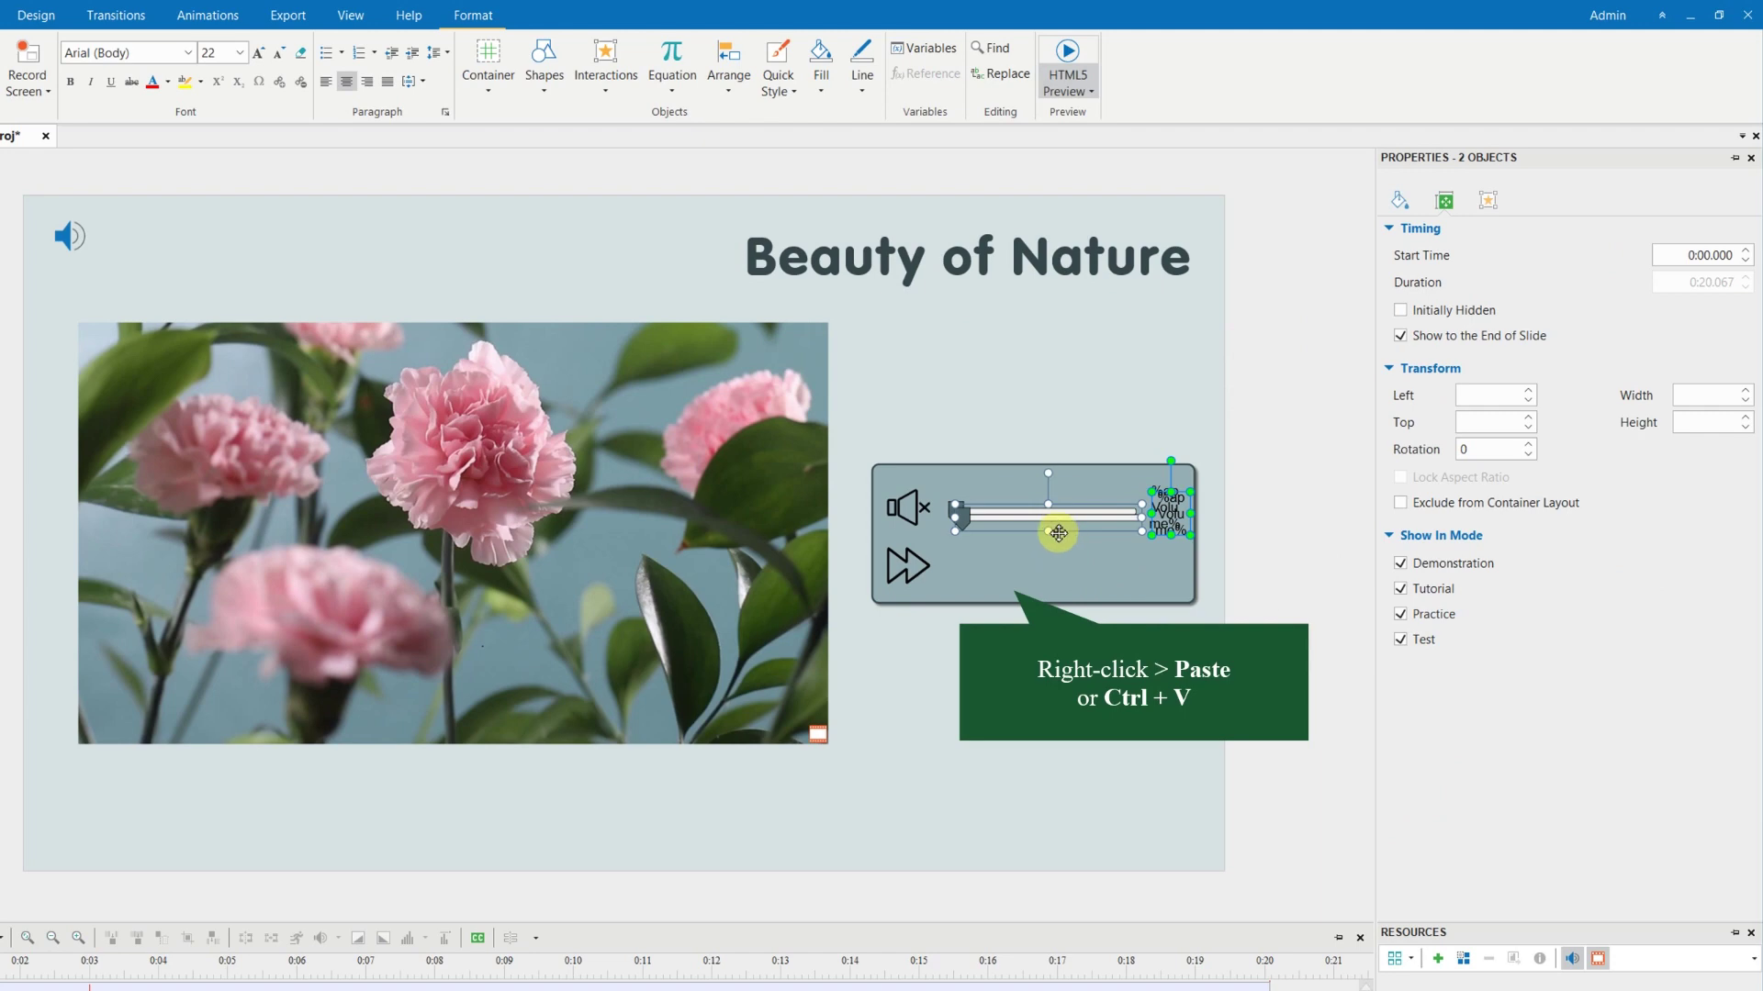
left_click_drag(1059, 541, 1050, 579)
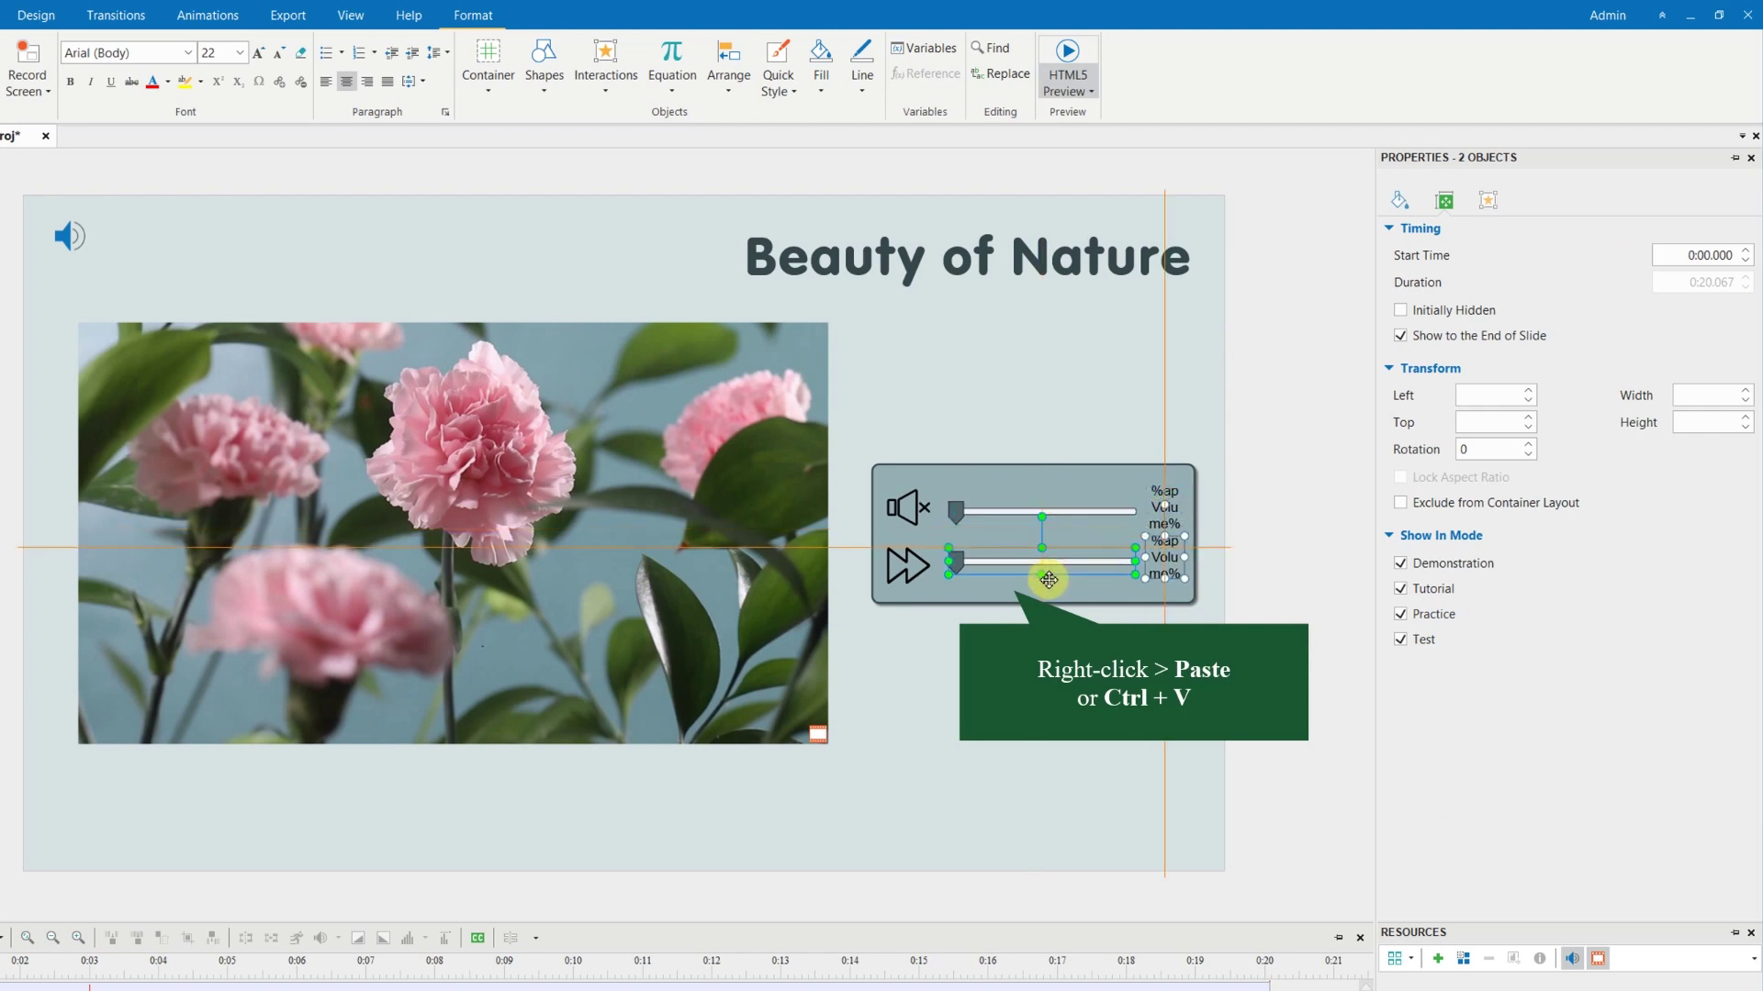
left_click(1050, 579)
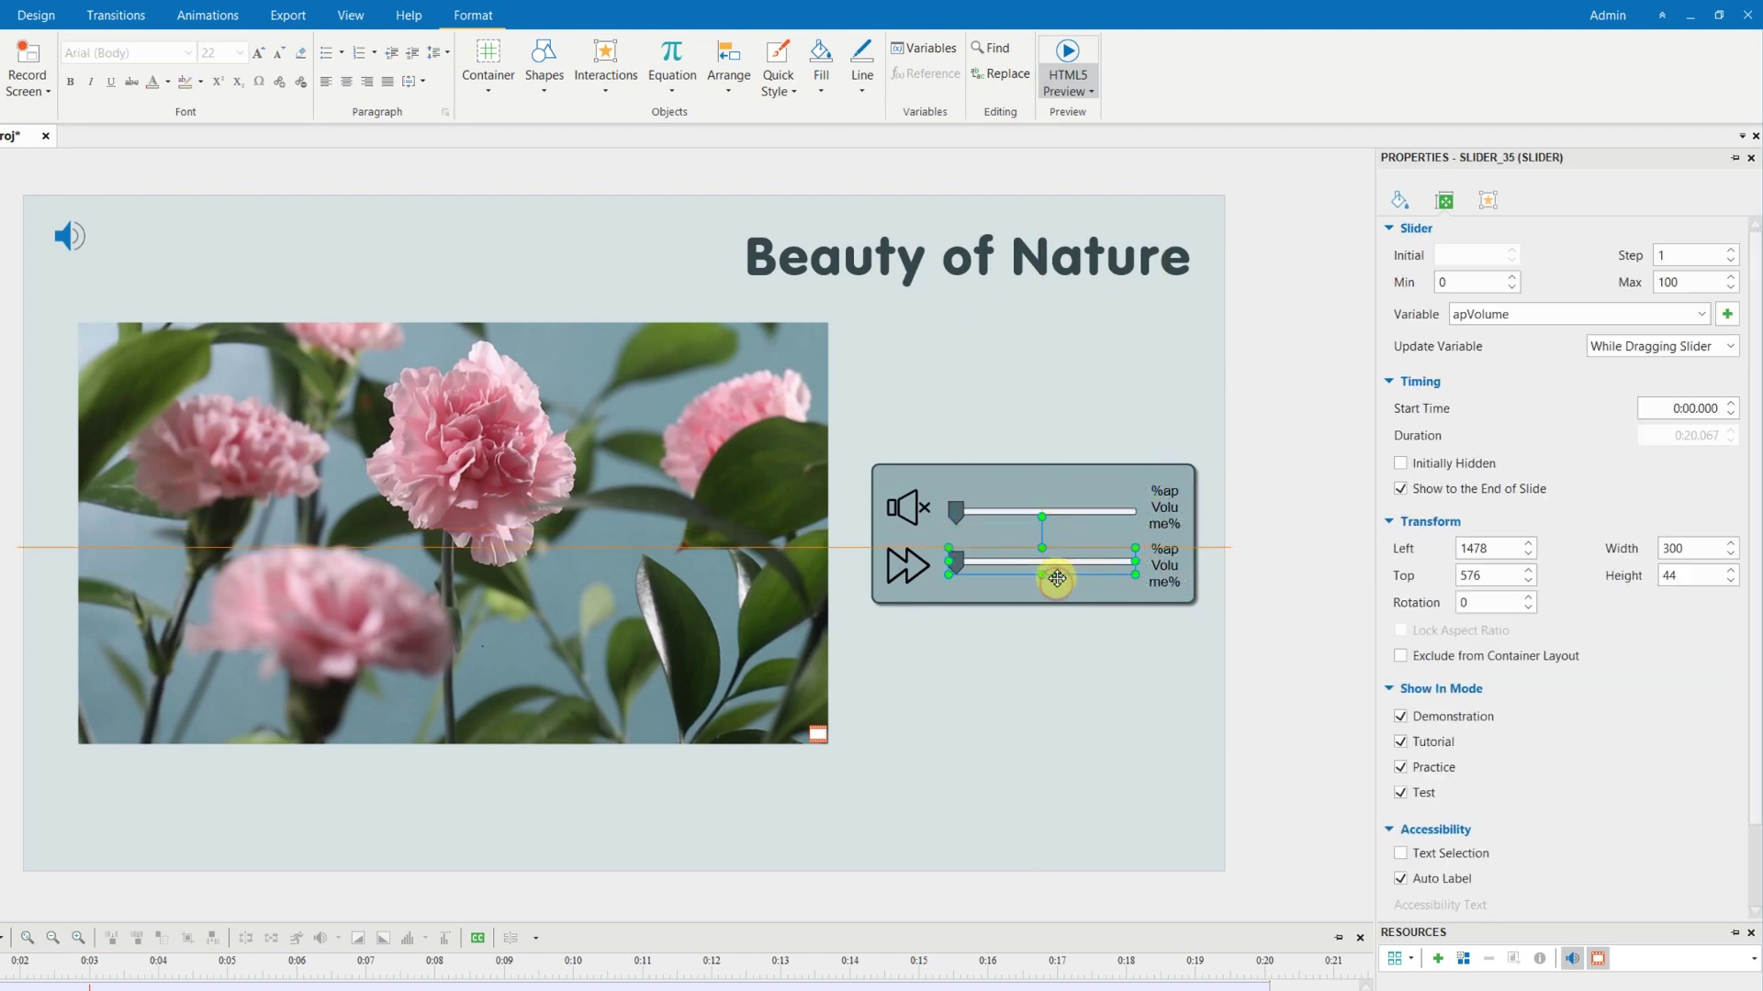
left_click(1698, 316)
left_click(1573, 416)
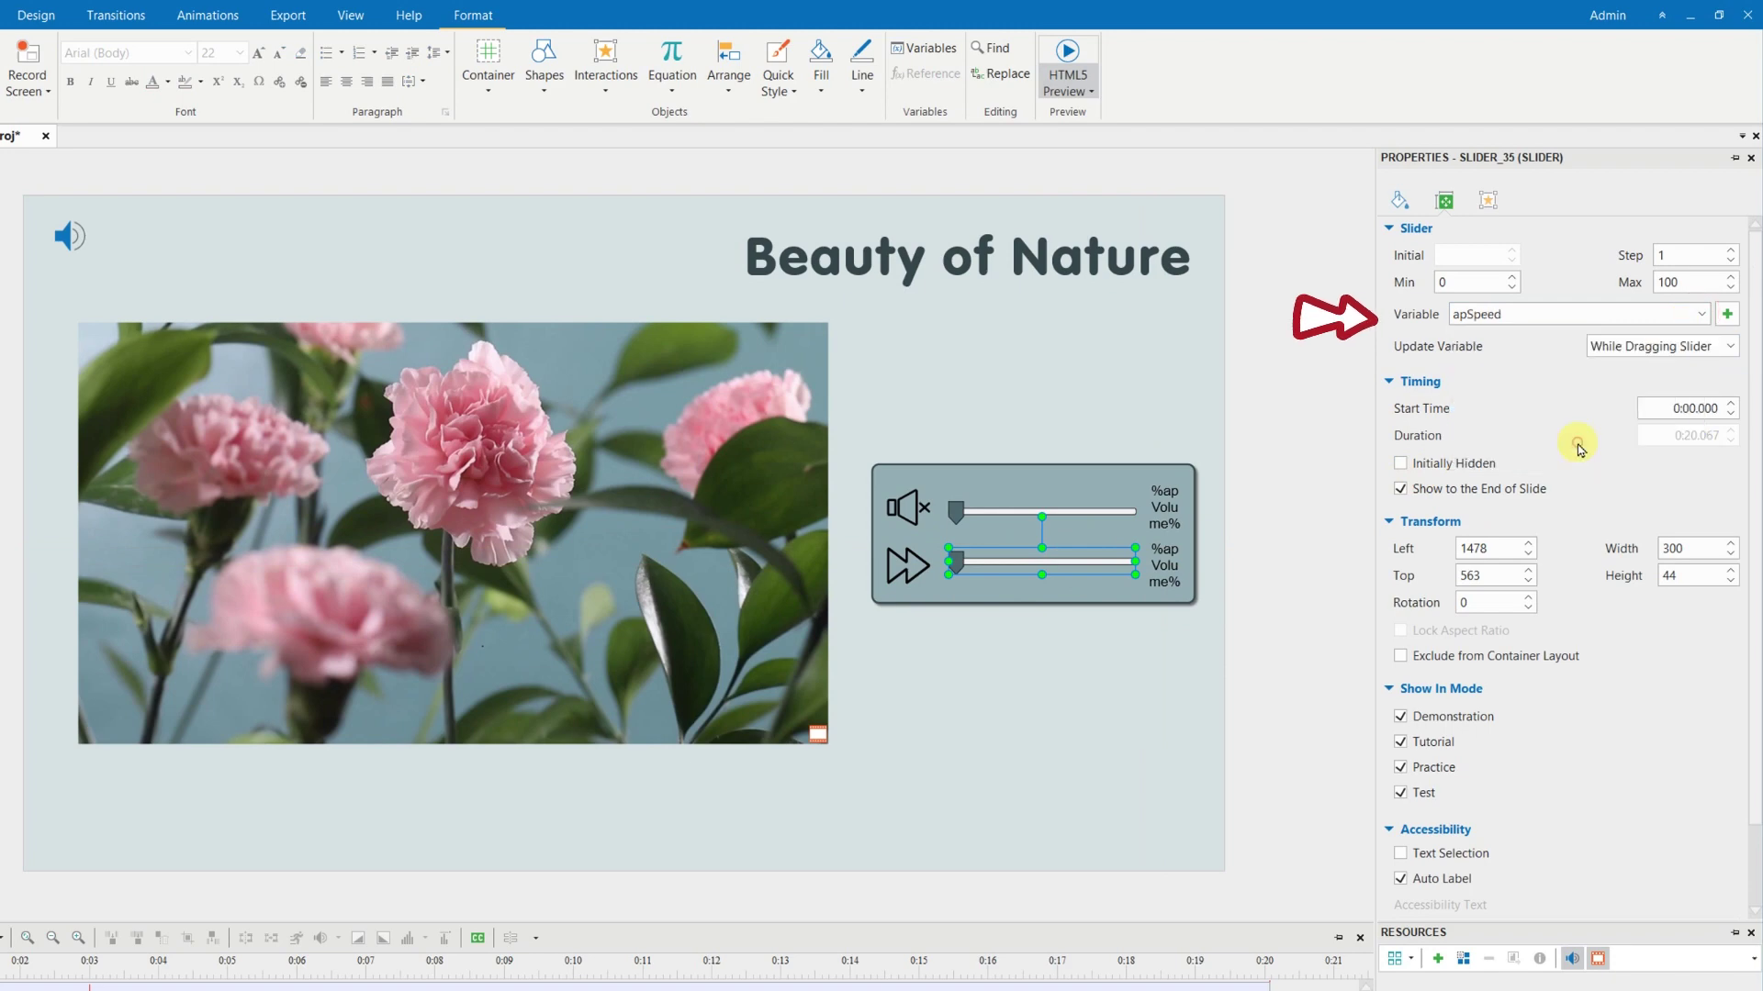
Change the copied readout caption to show %apSpeed% instead of apVolume.
double_click(1164, 565)
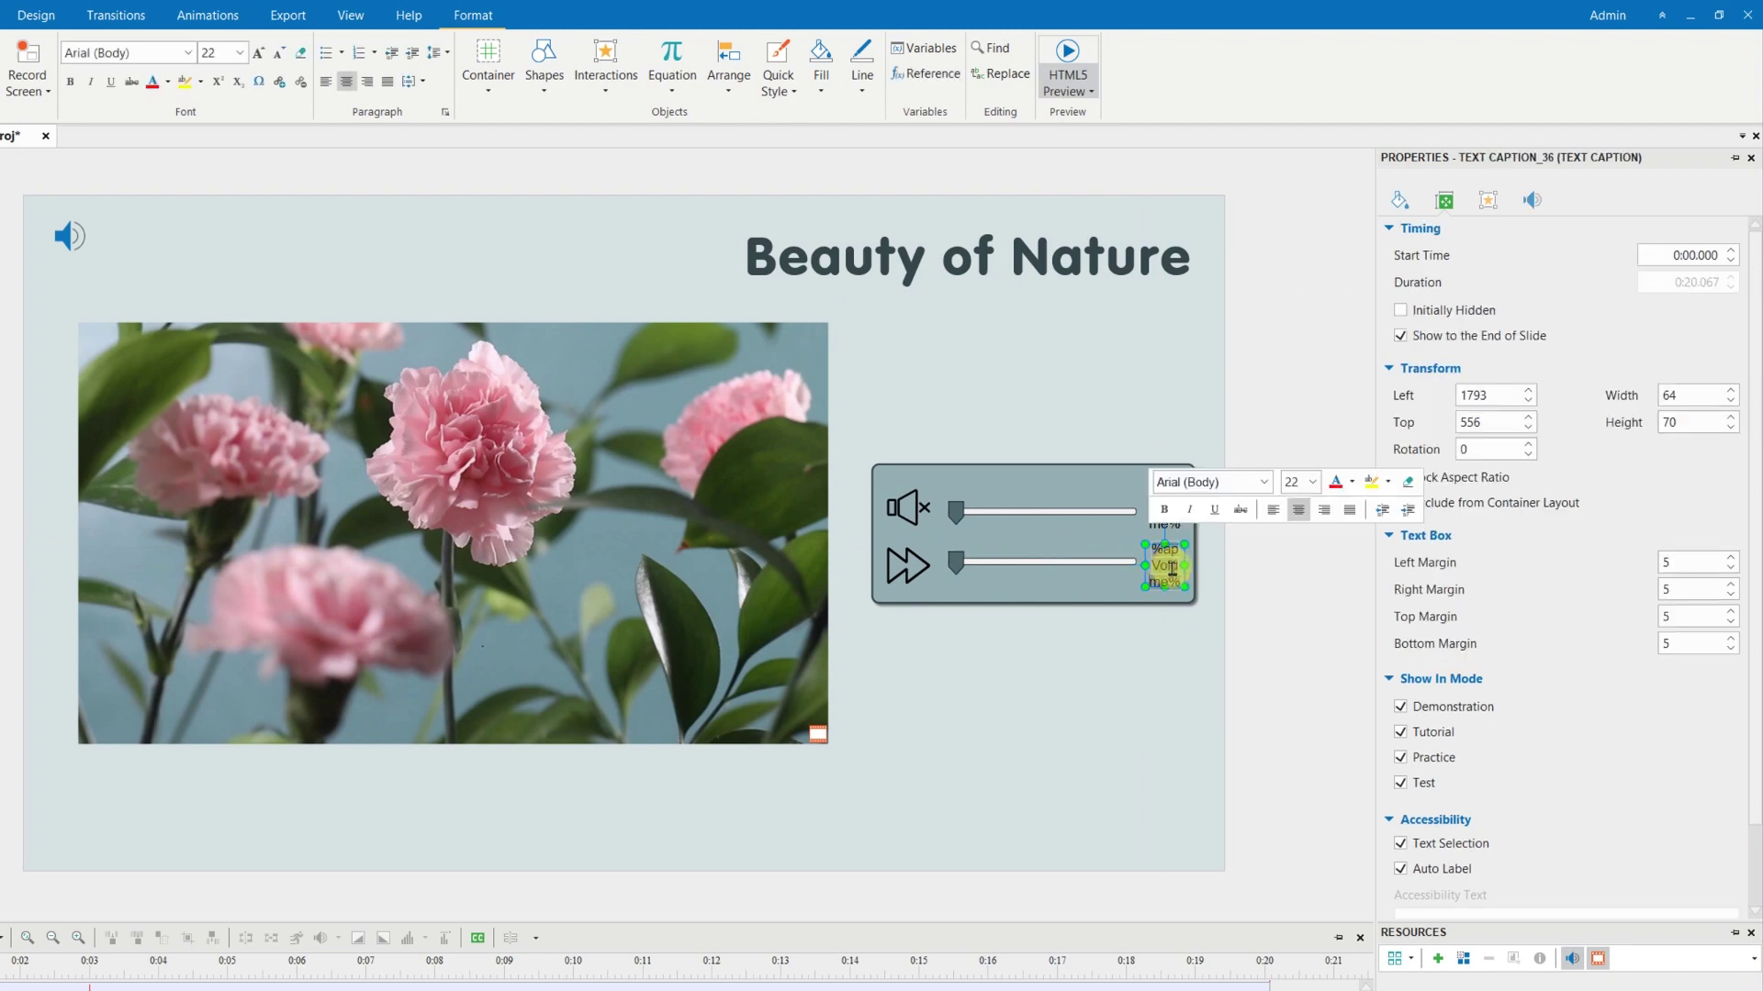
left_click(927, 73)
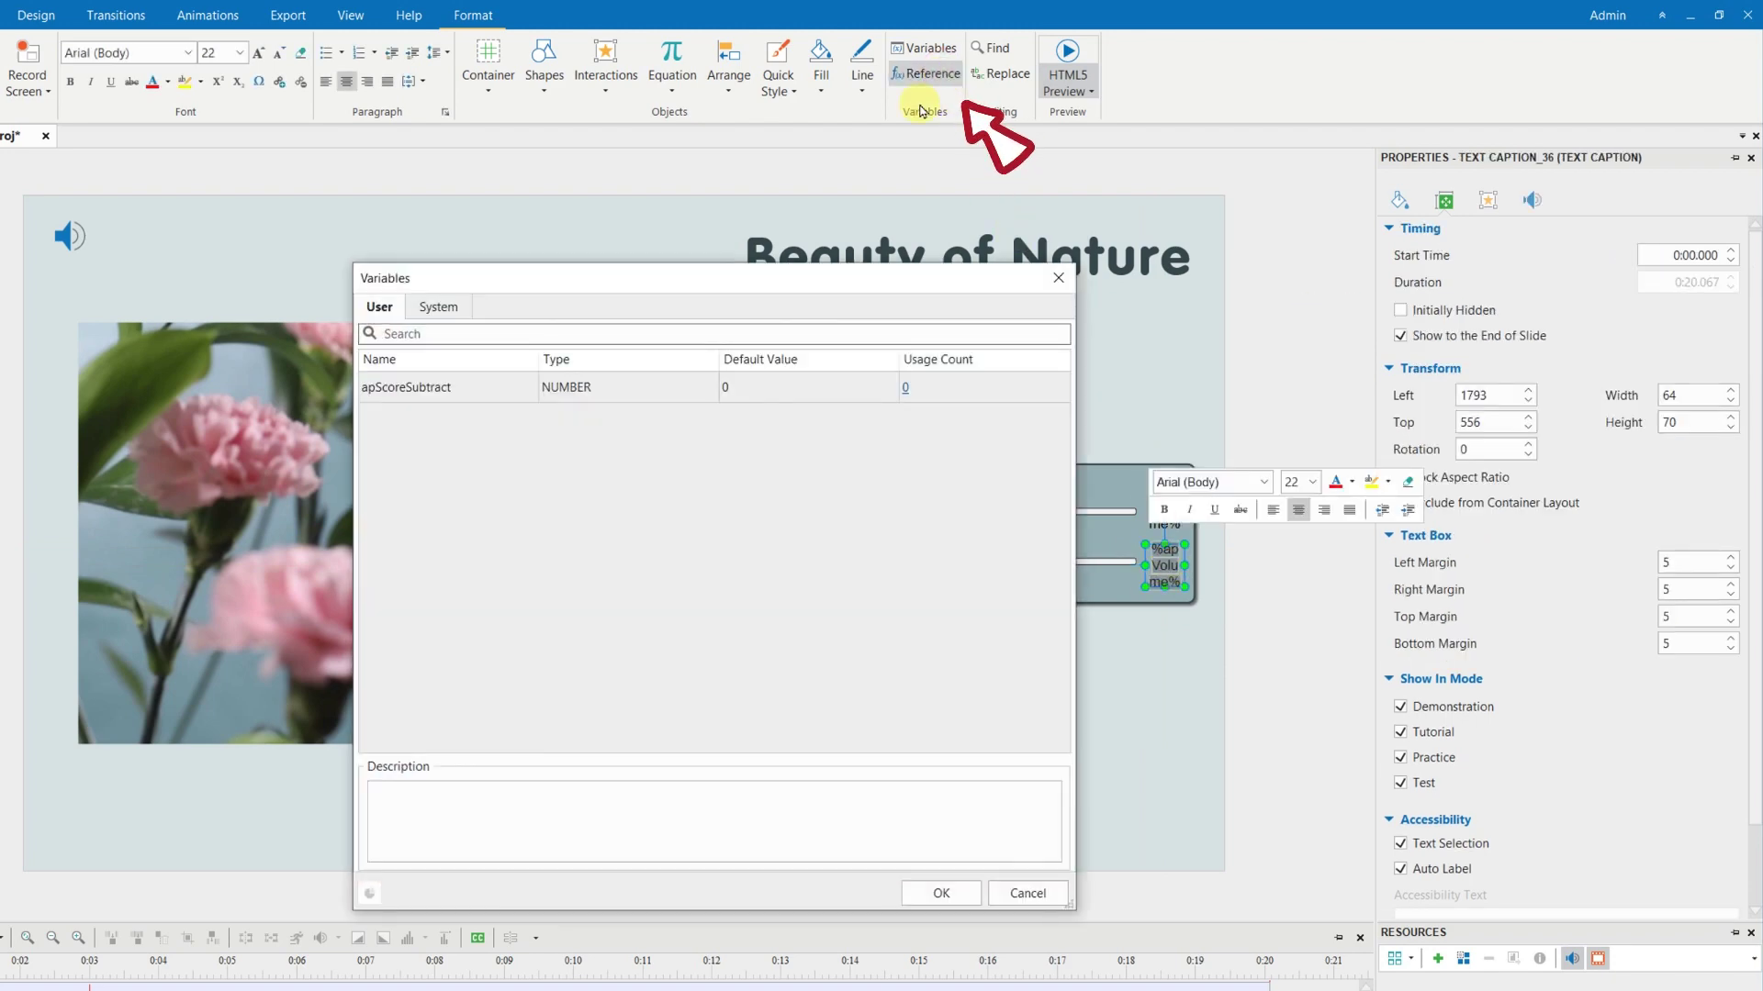
left_click(438, 306)
type("spe")
left_click(425, 450)
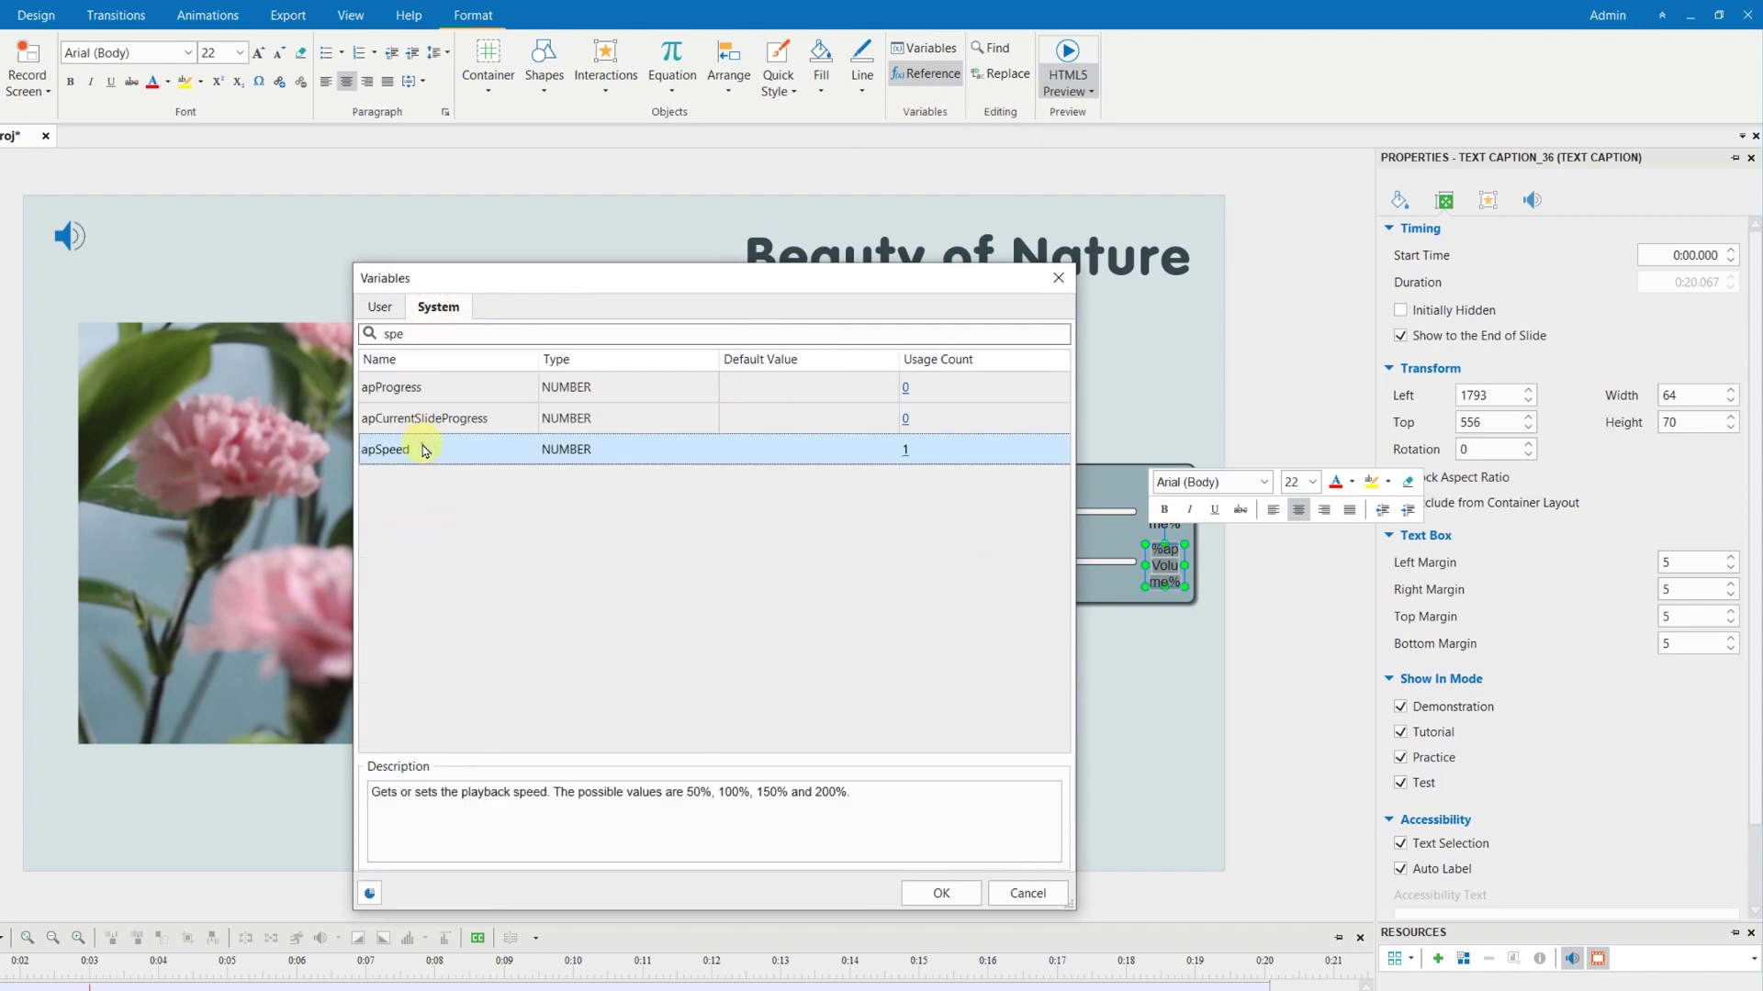
left_click(941, 893)
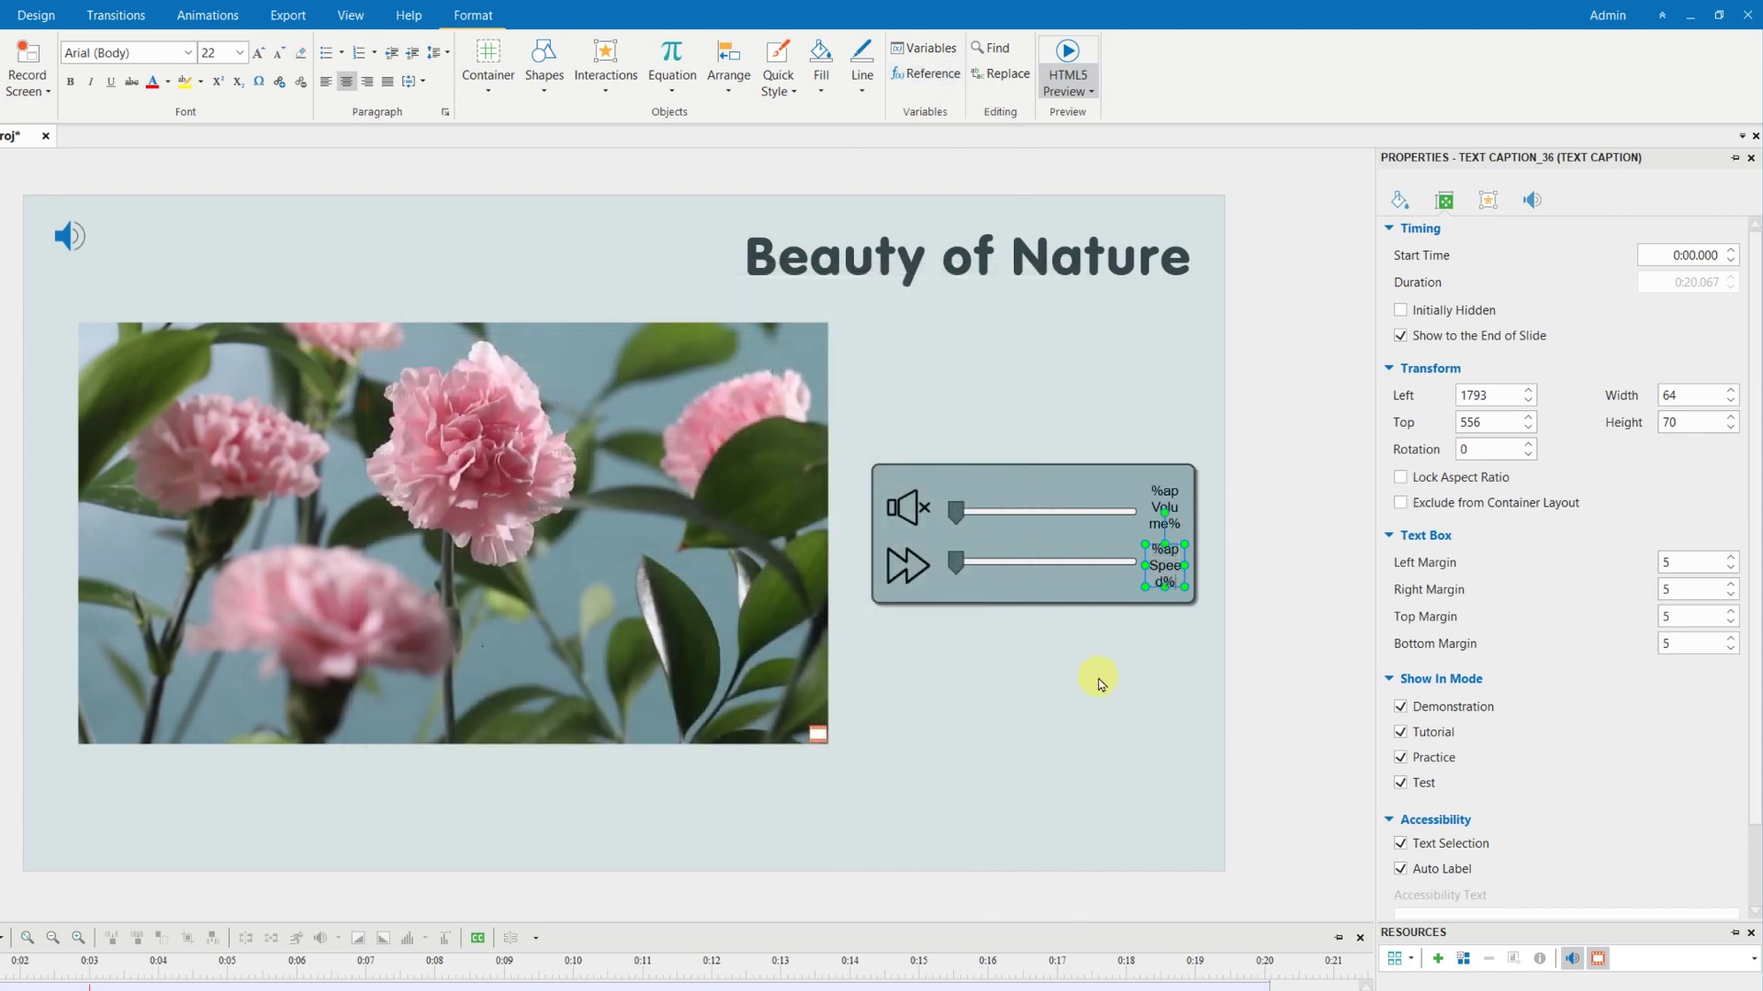
Set the speed slider's Min to 50 and Max to 200, then select its Step value.
left_click(1094, 562)
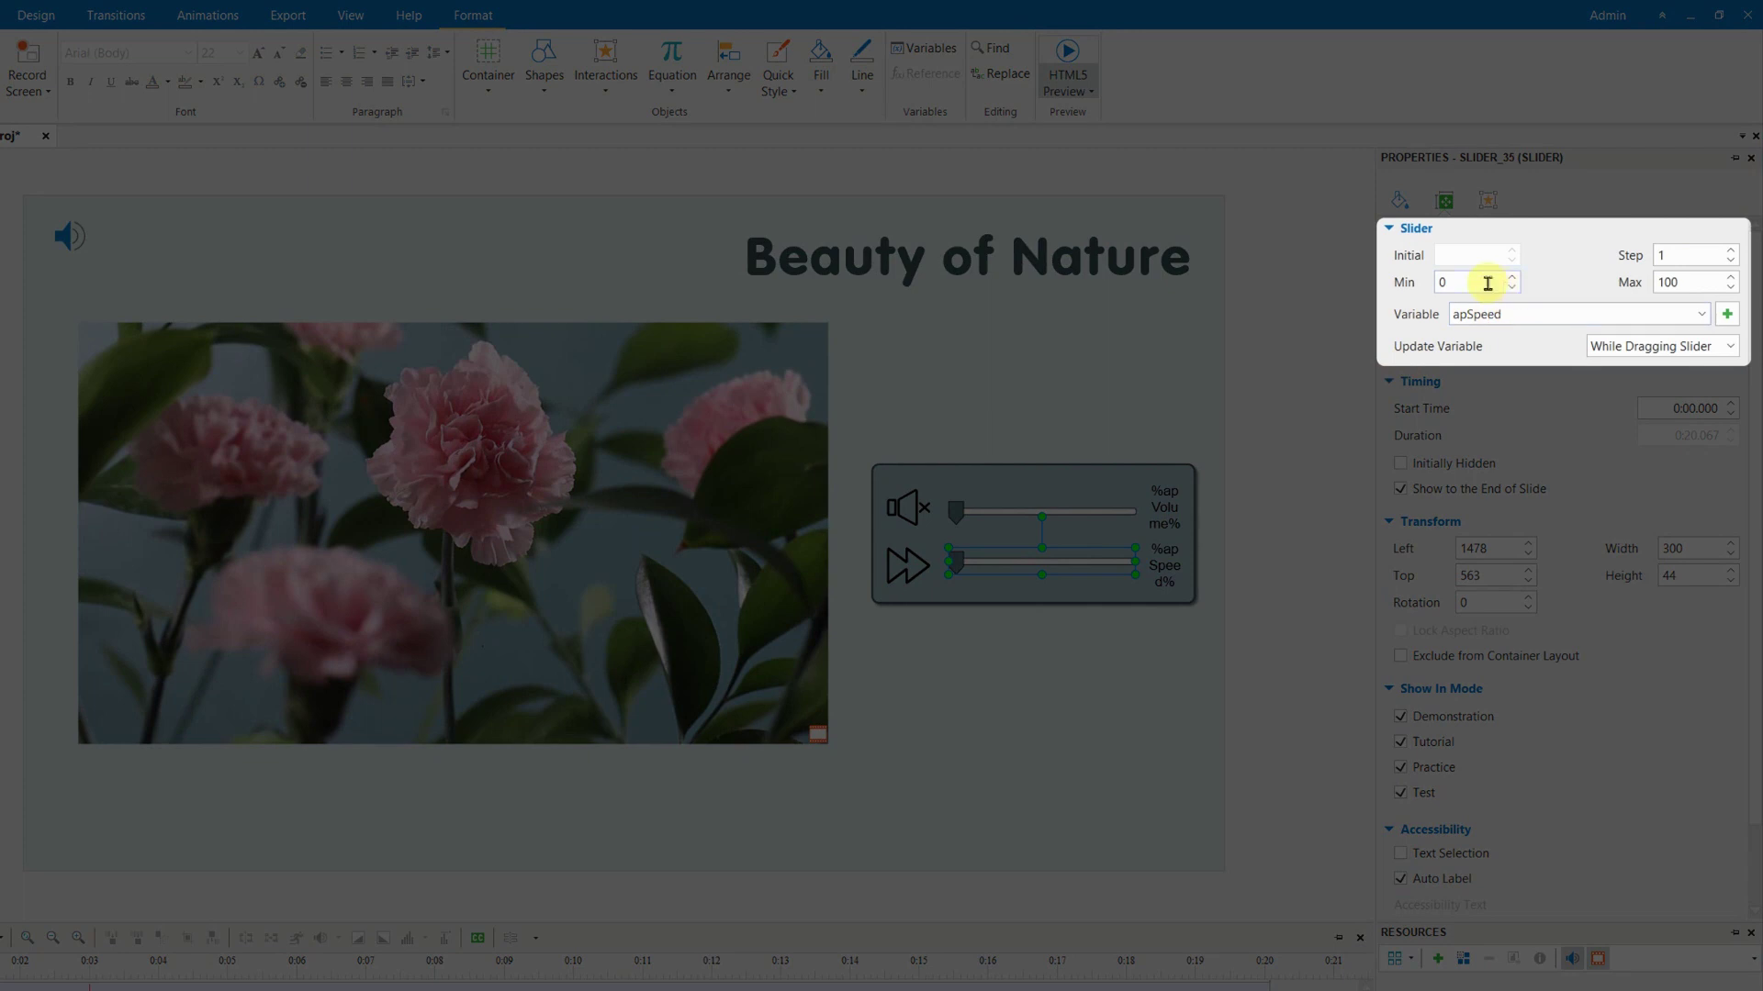
double_click(1487, 283)
type("5")
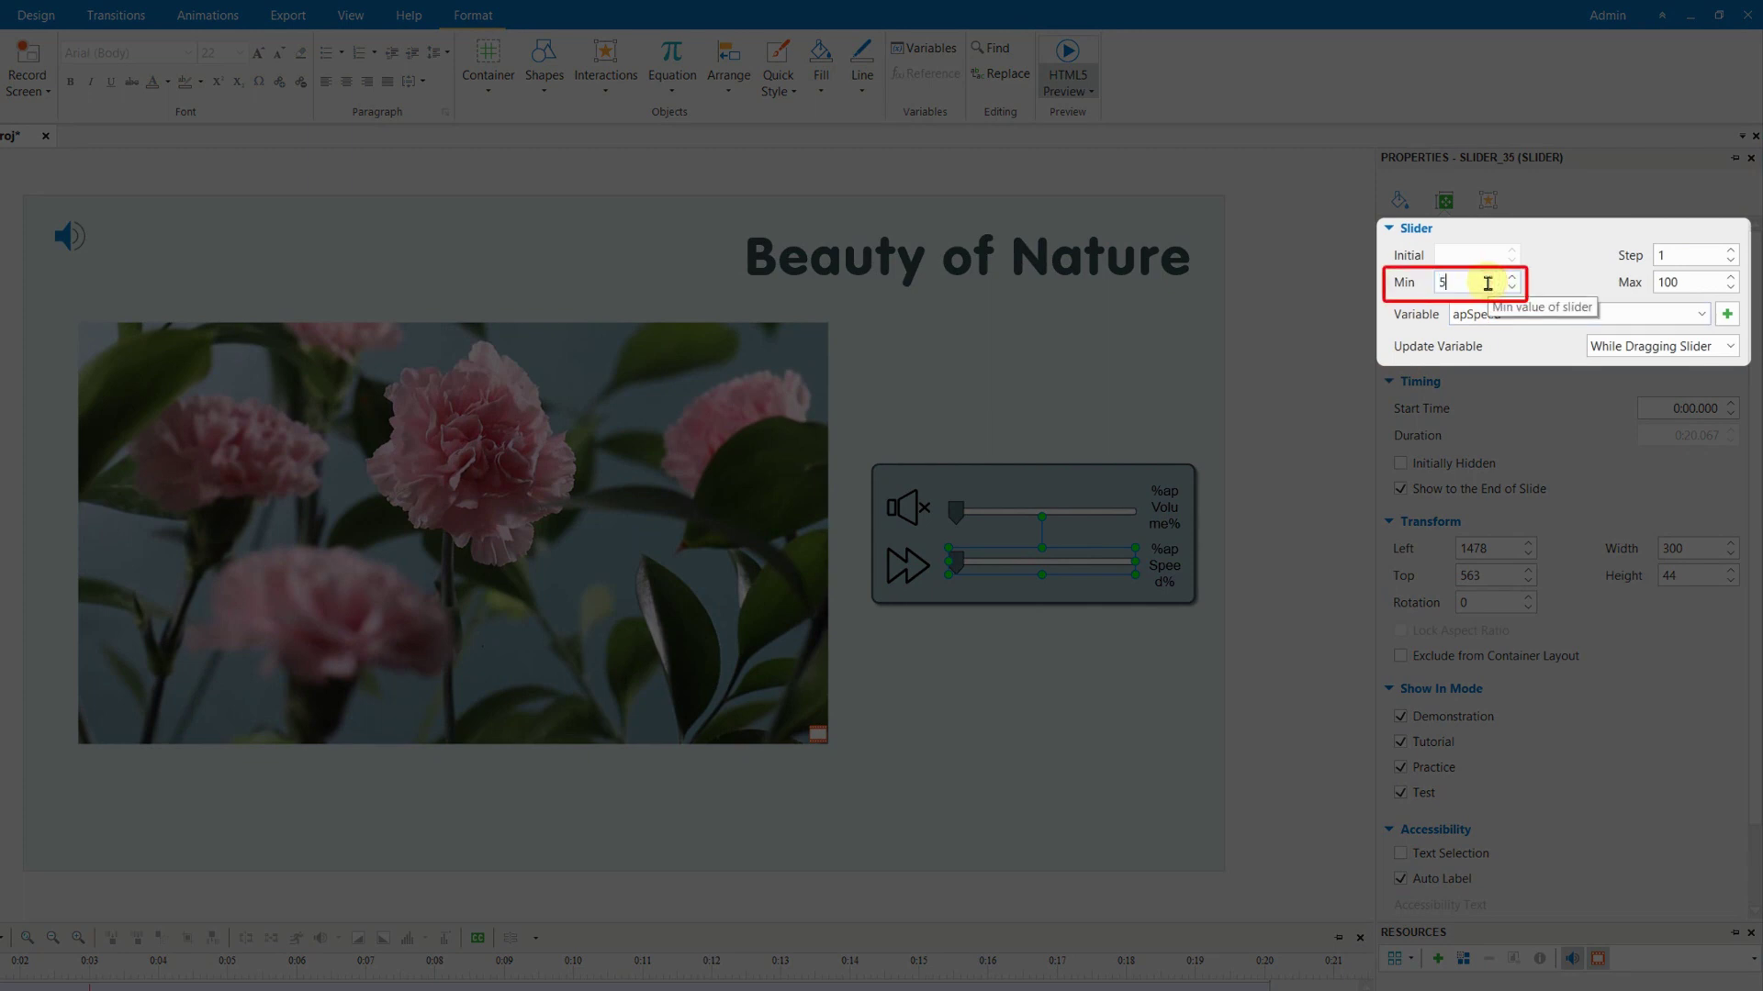
type("0")
double_click(1693, 285)
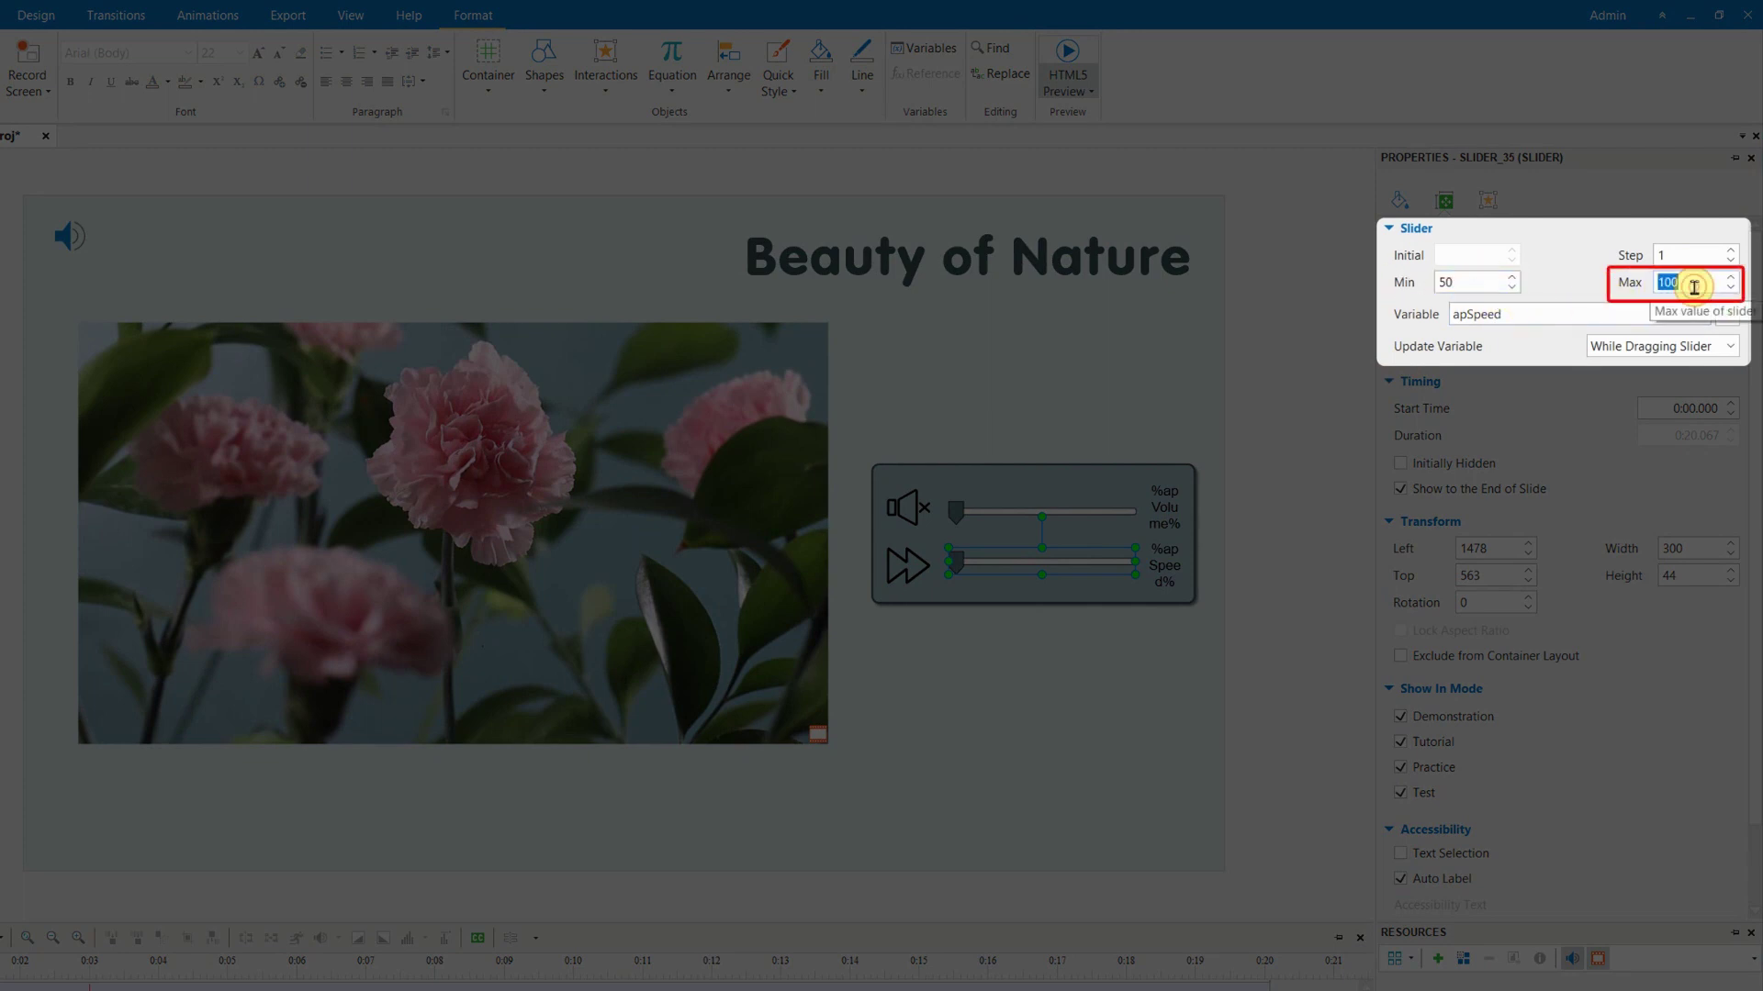
type("200")
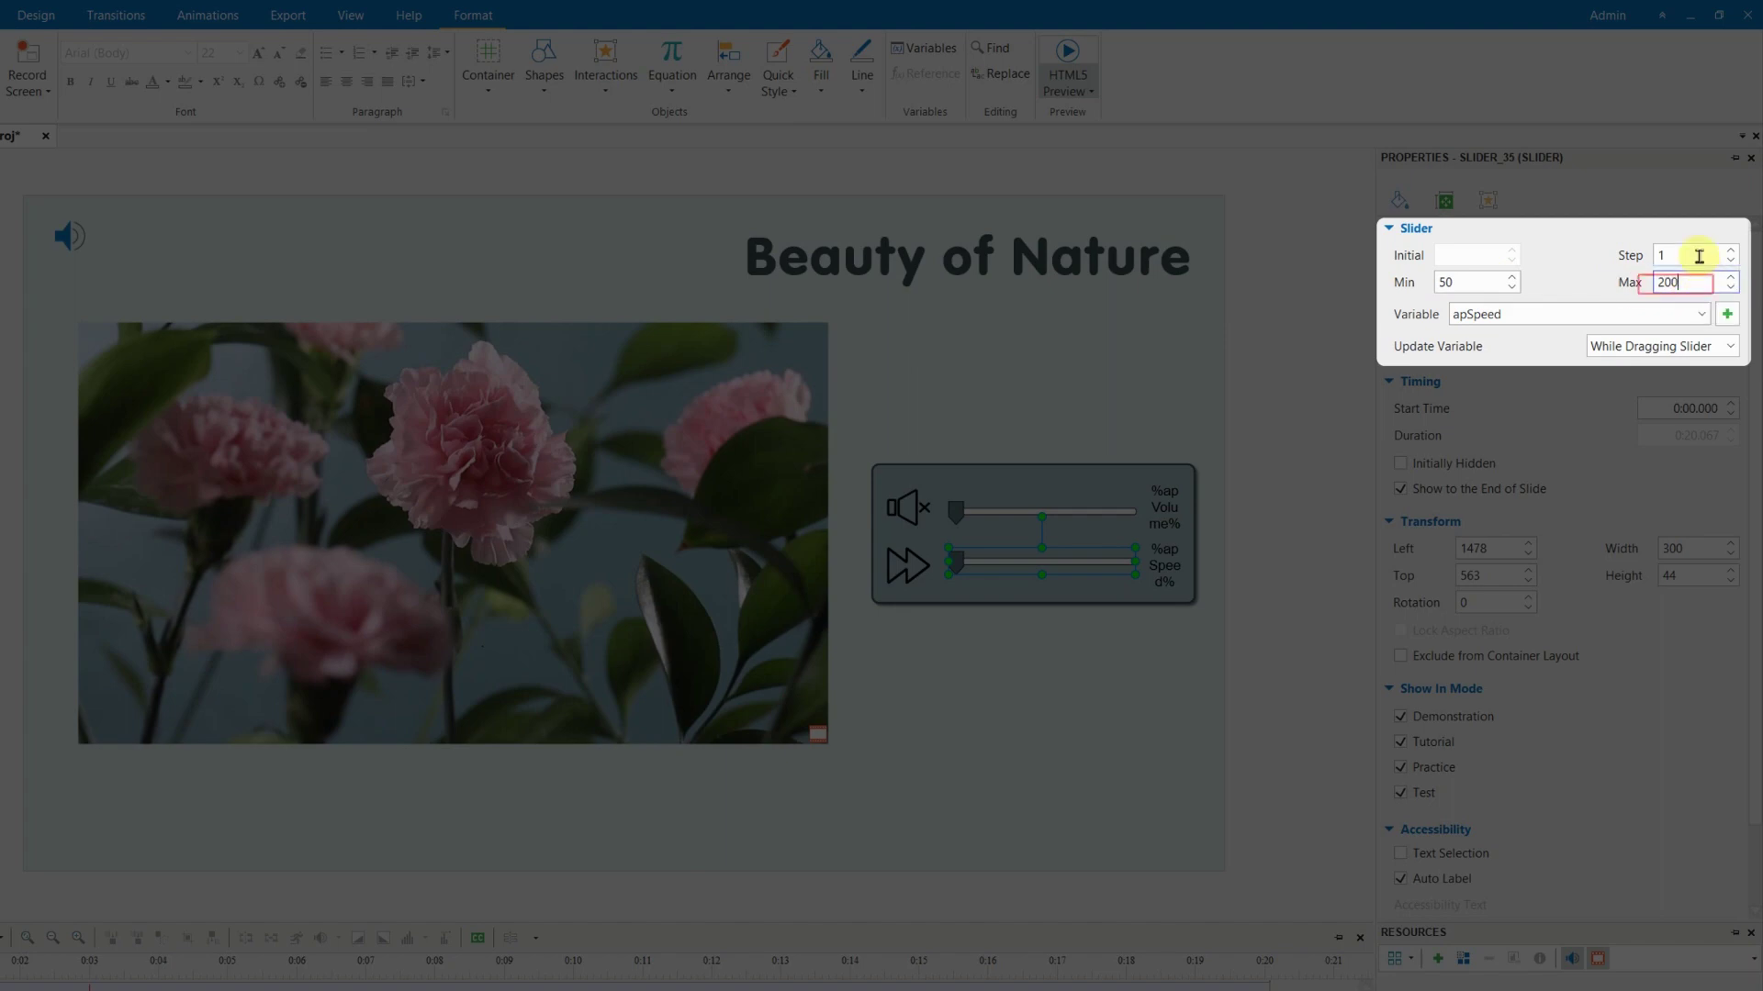
double_click(1697, 254)
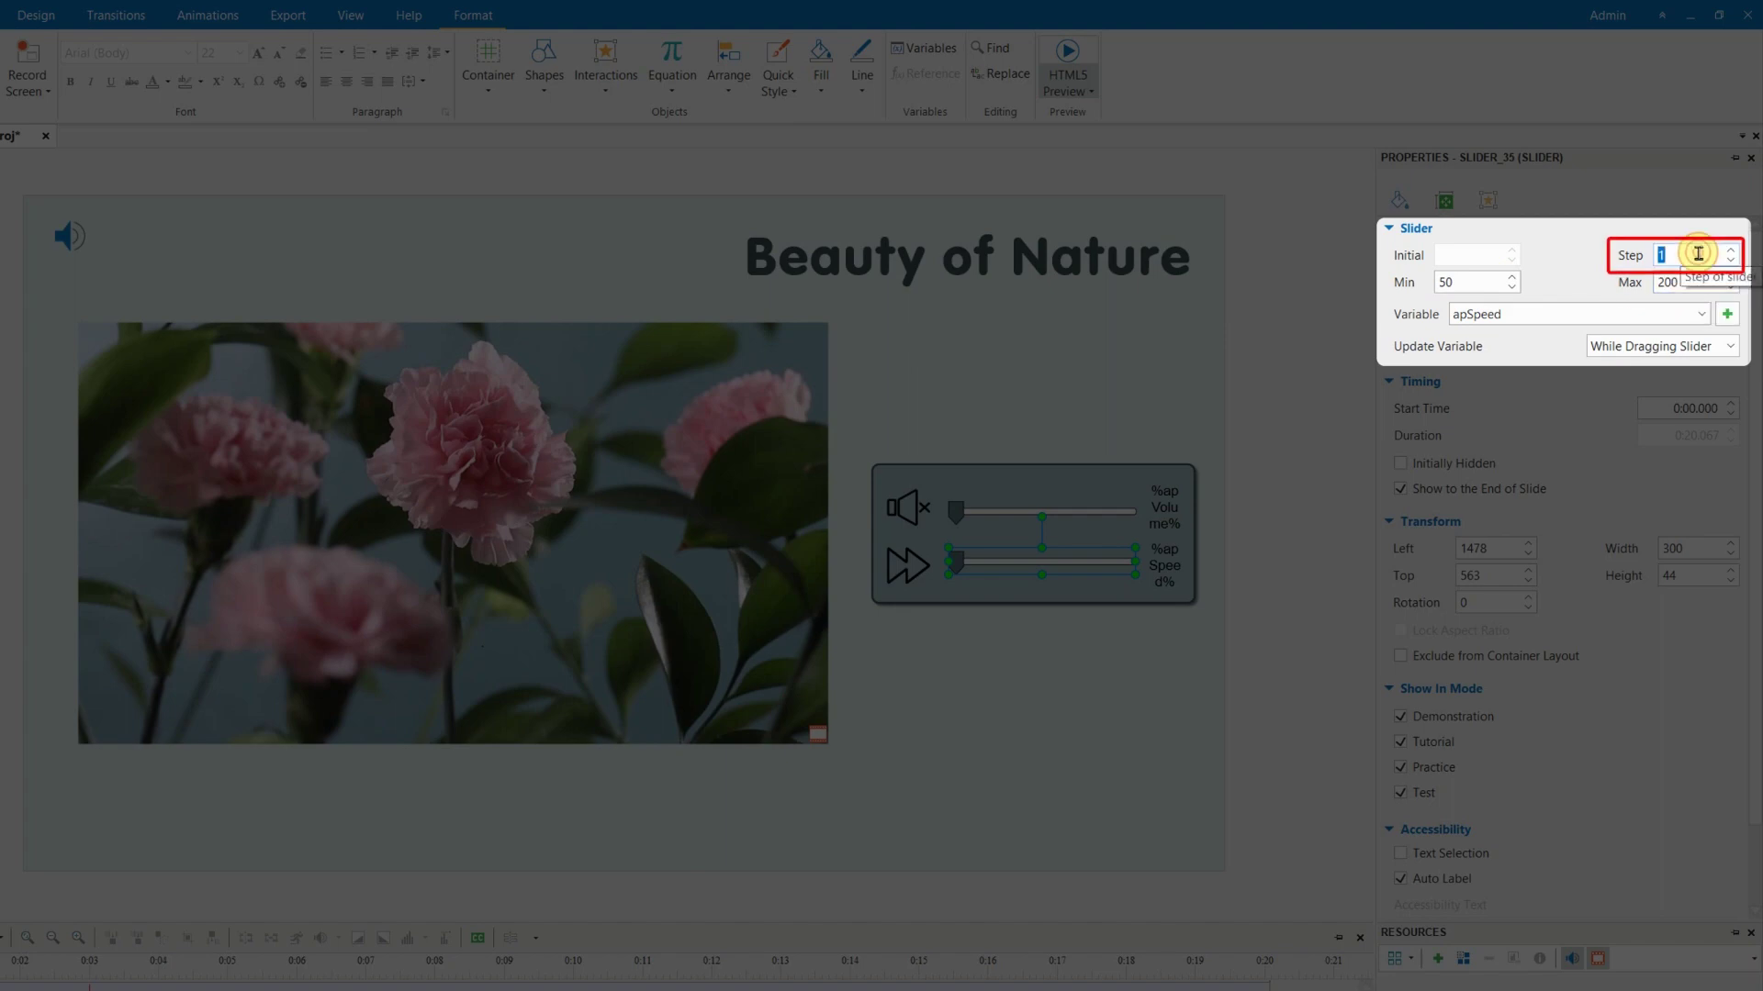
Set the step to 50, then preview and drag the speed slider through 50 to 200.
type("50")
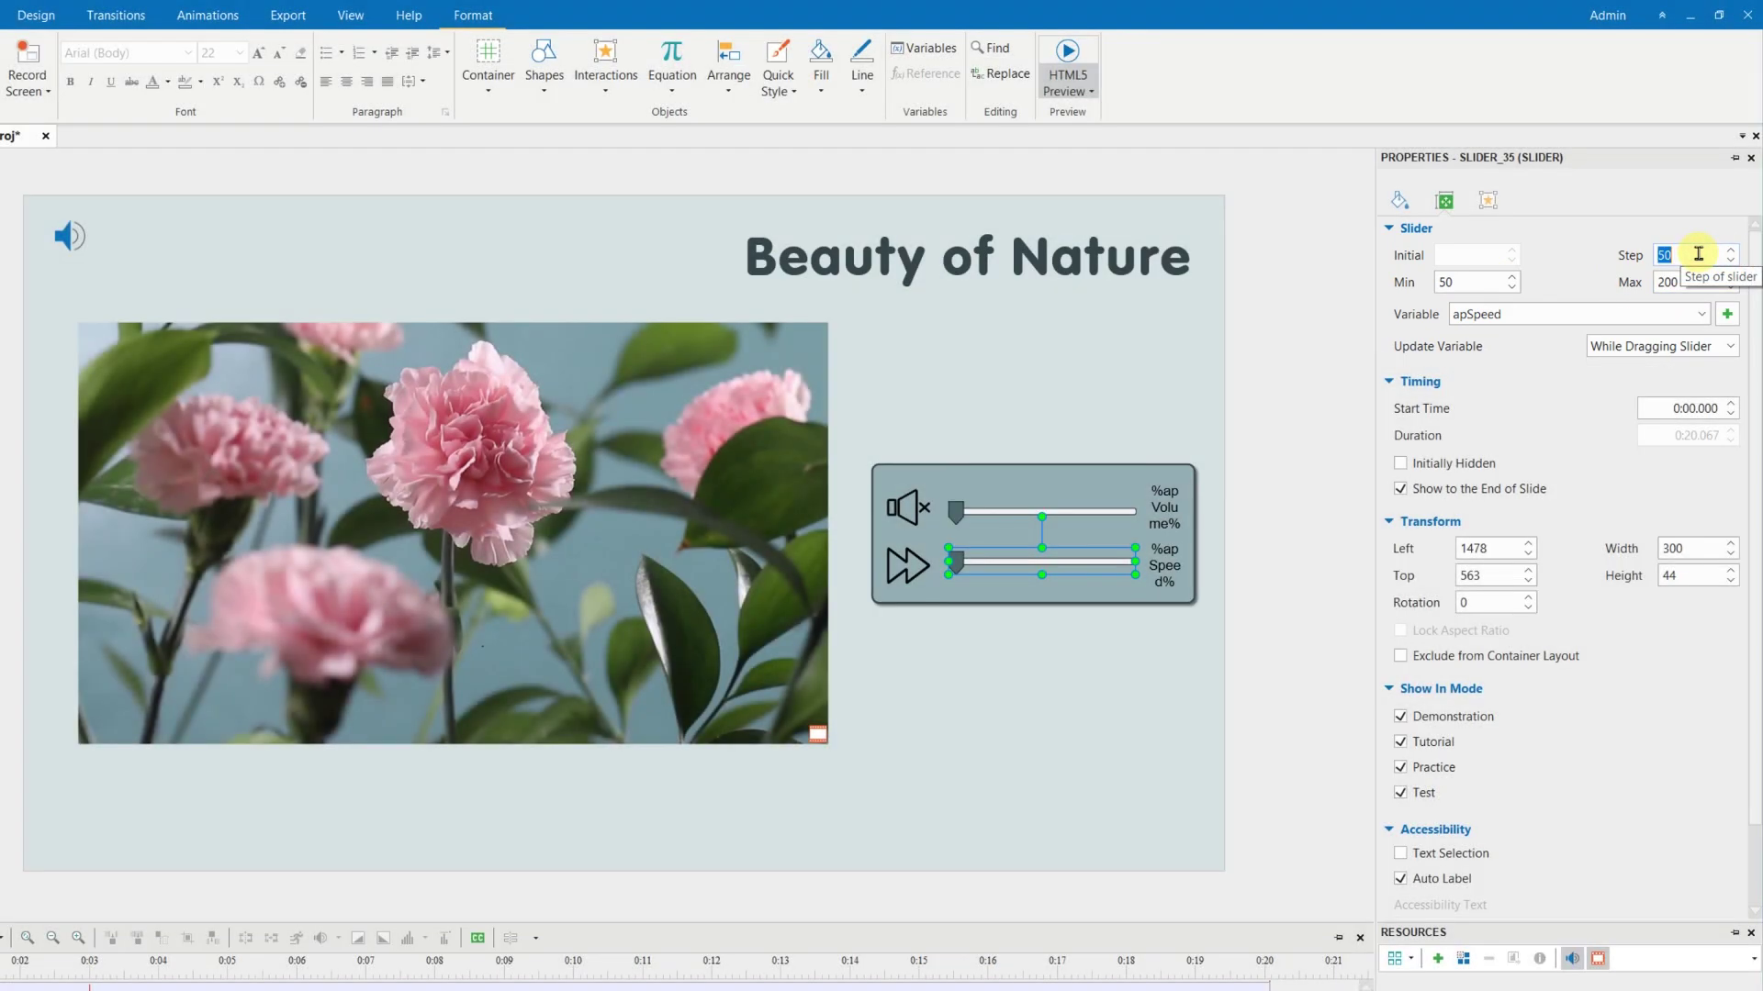
left_click(1067, 60)
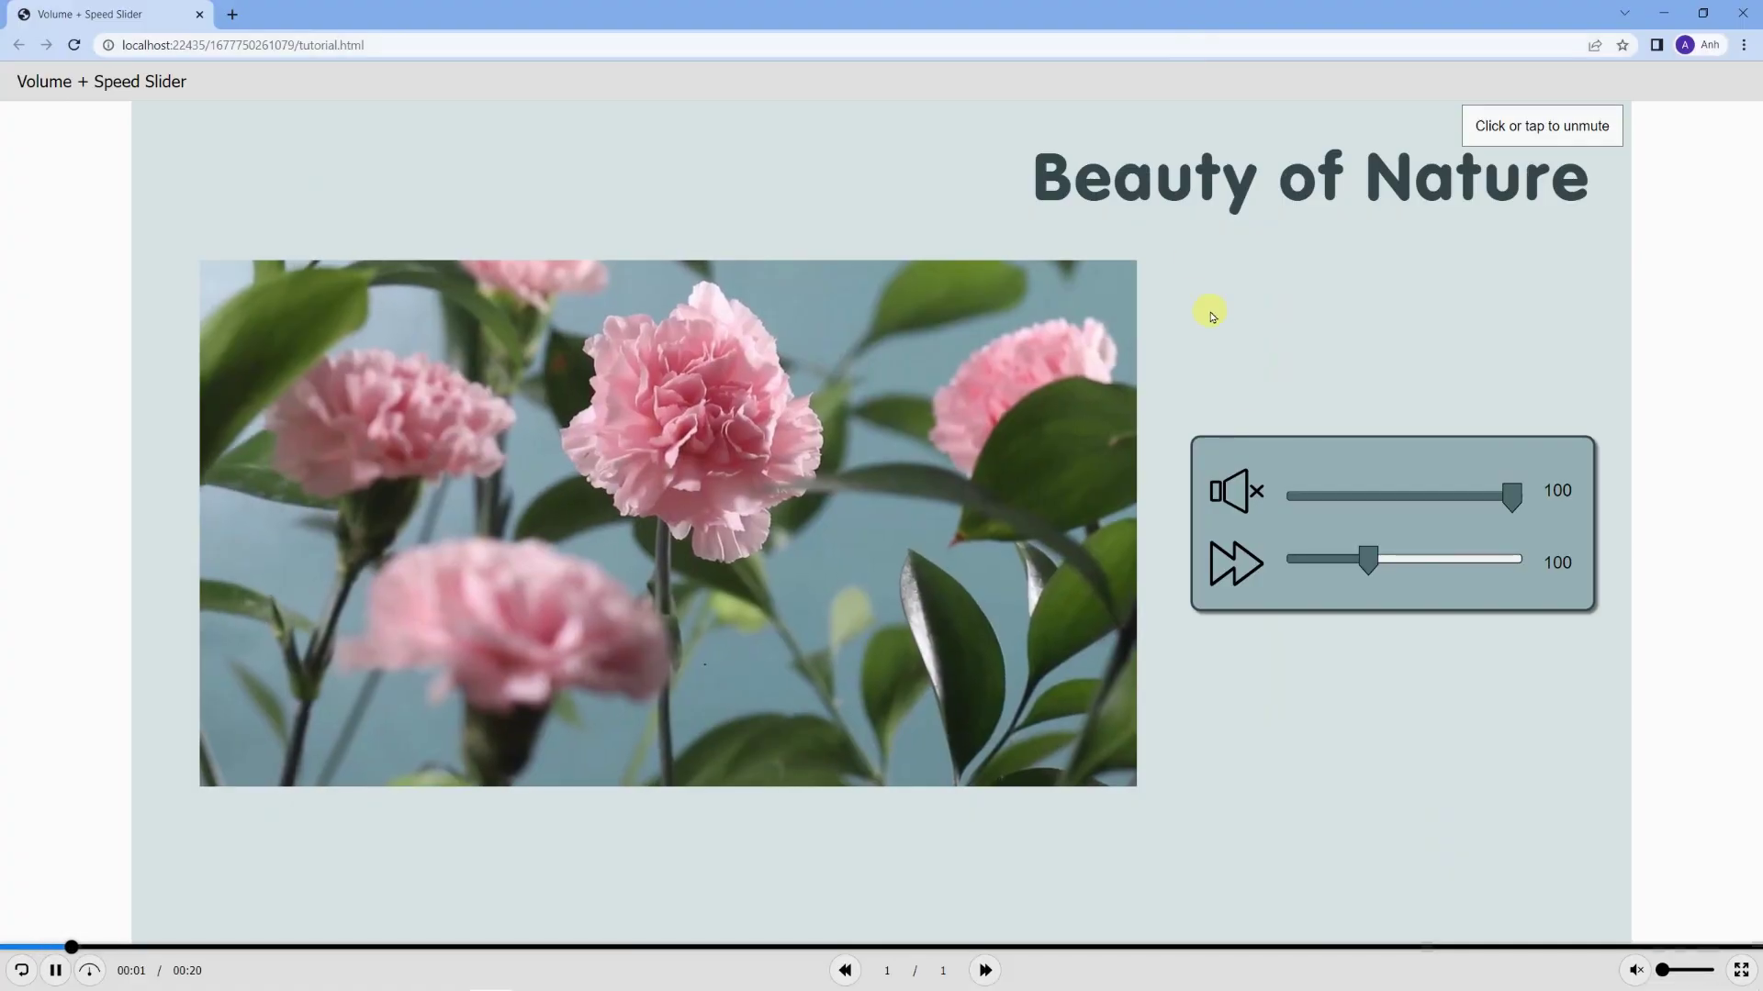
left_click_drag(1365, 560, 1286, 562)
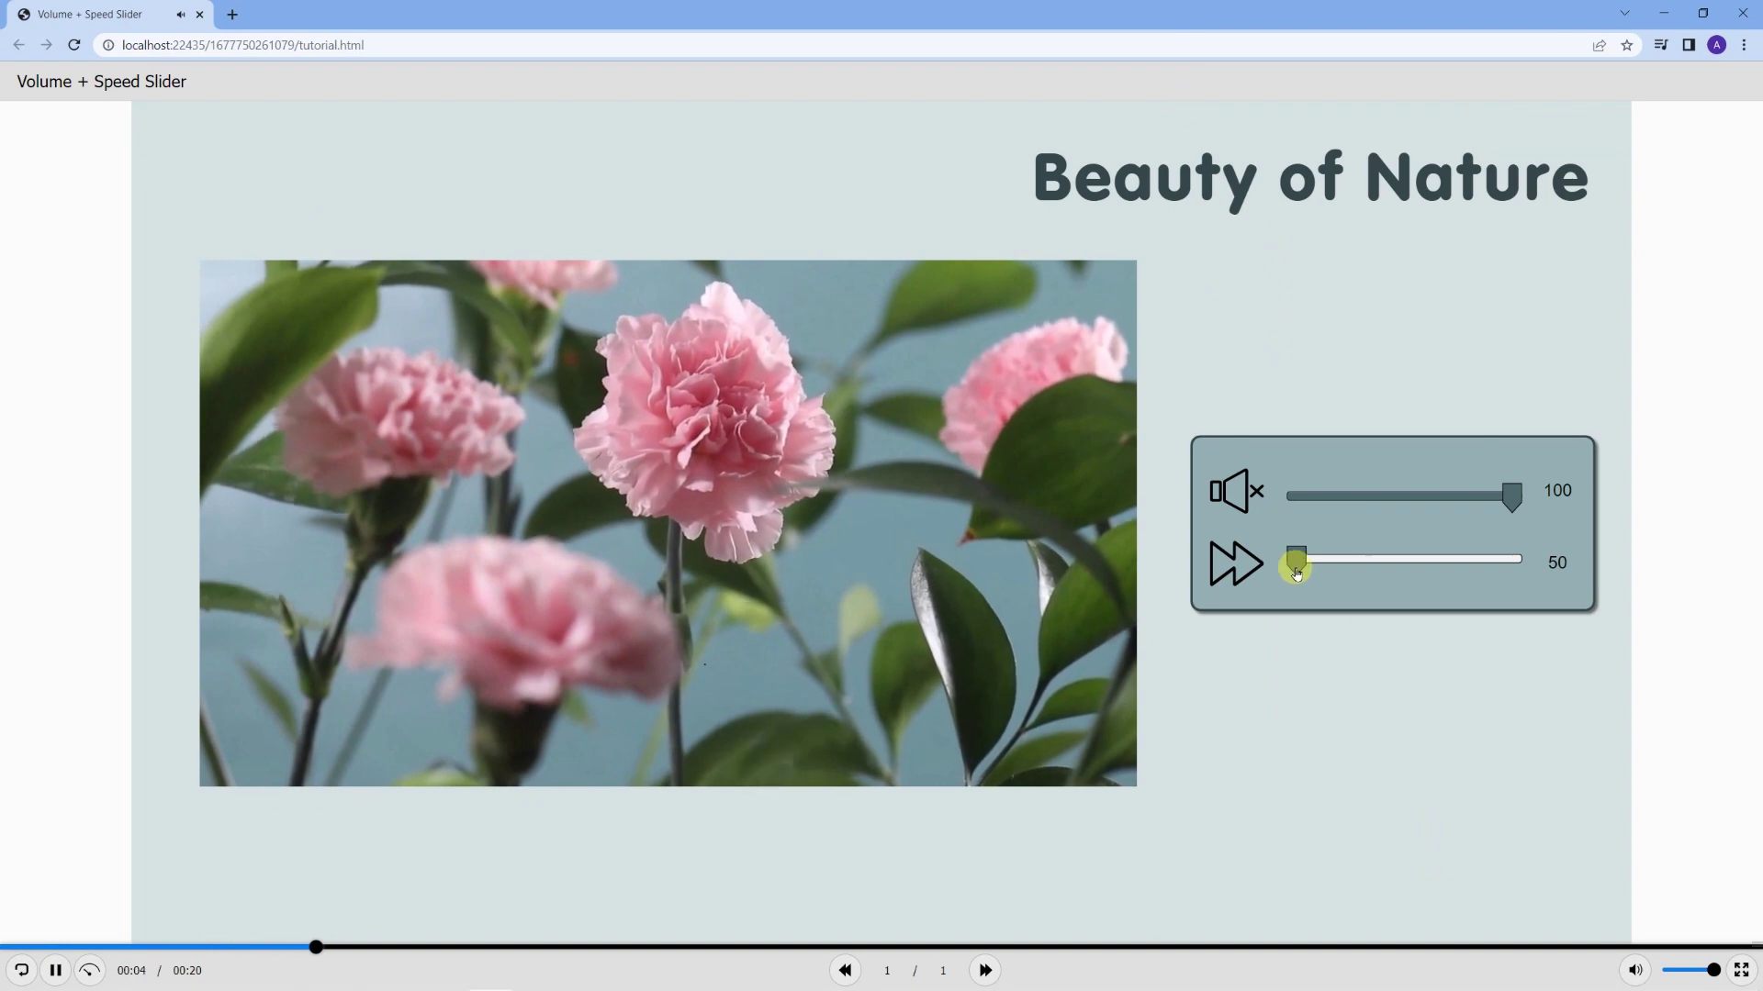
left_click_drag(1315, 574, 1533, 574)
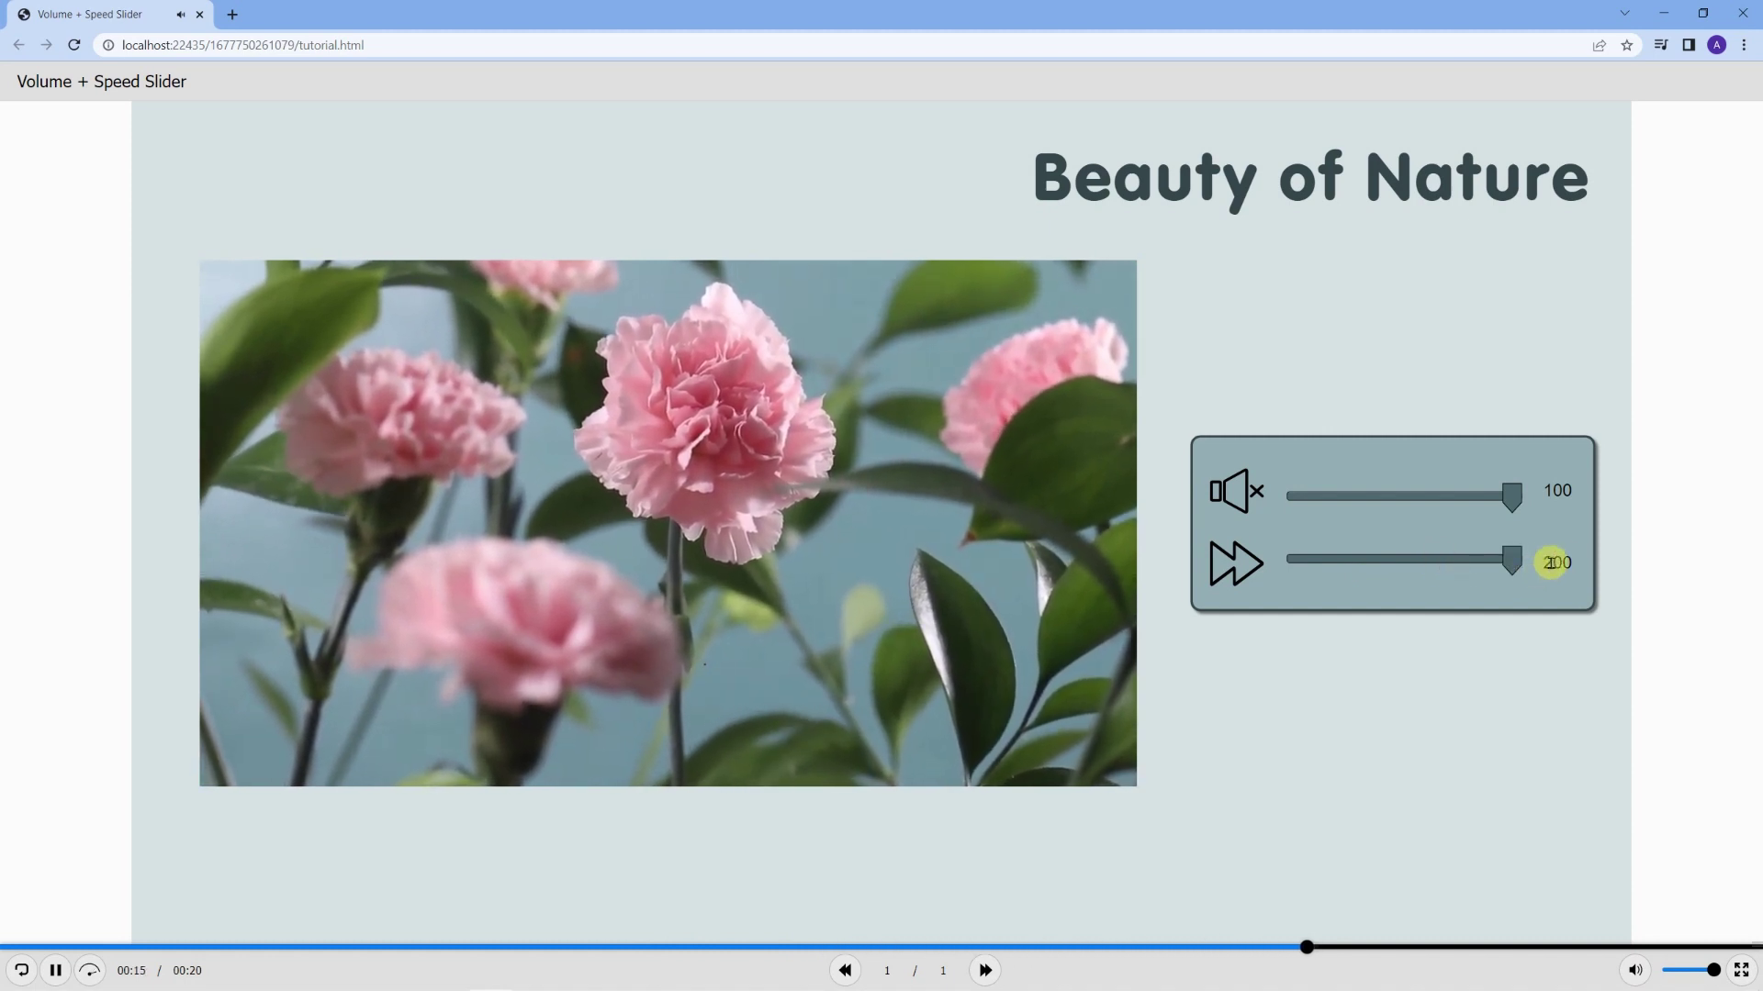
left_click(1742, 13)
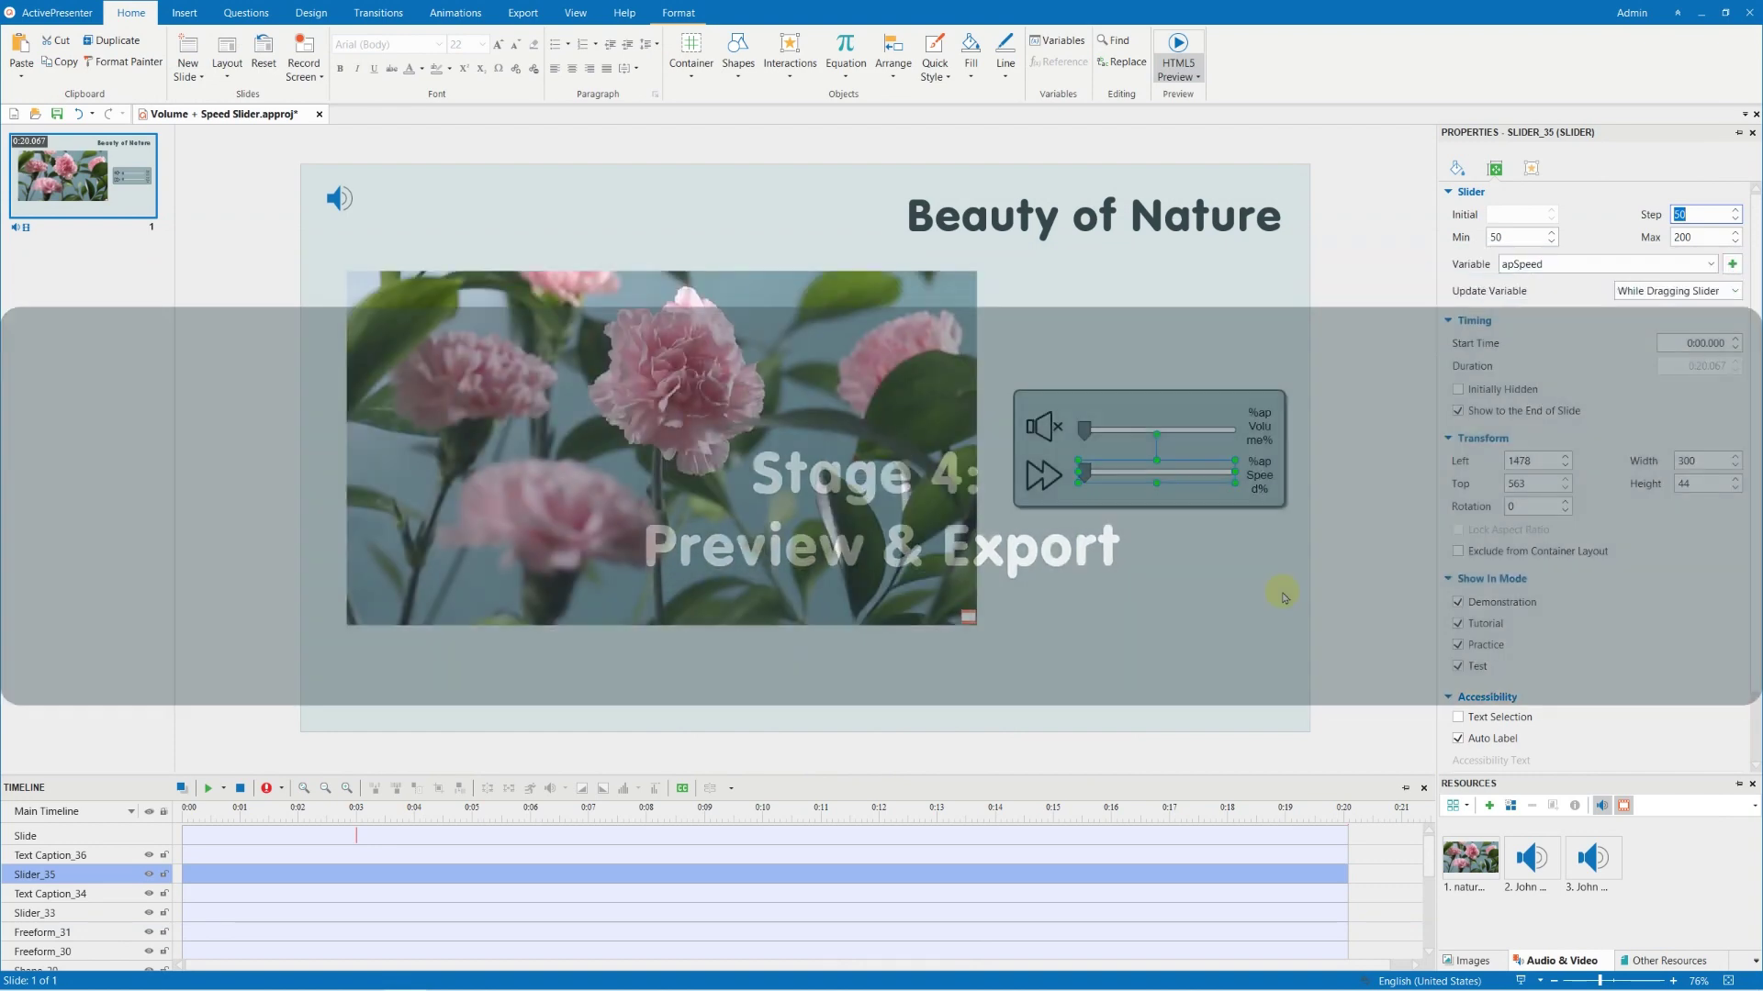
Switch to the Export tab and check the HTML5 Preview modes list before dismissing it.
left_click(523, 13)
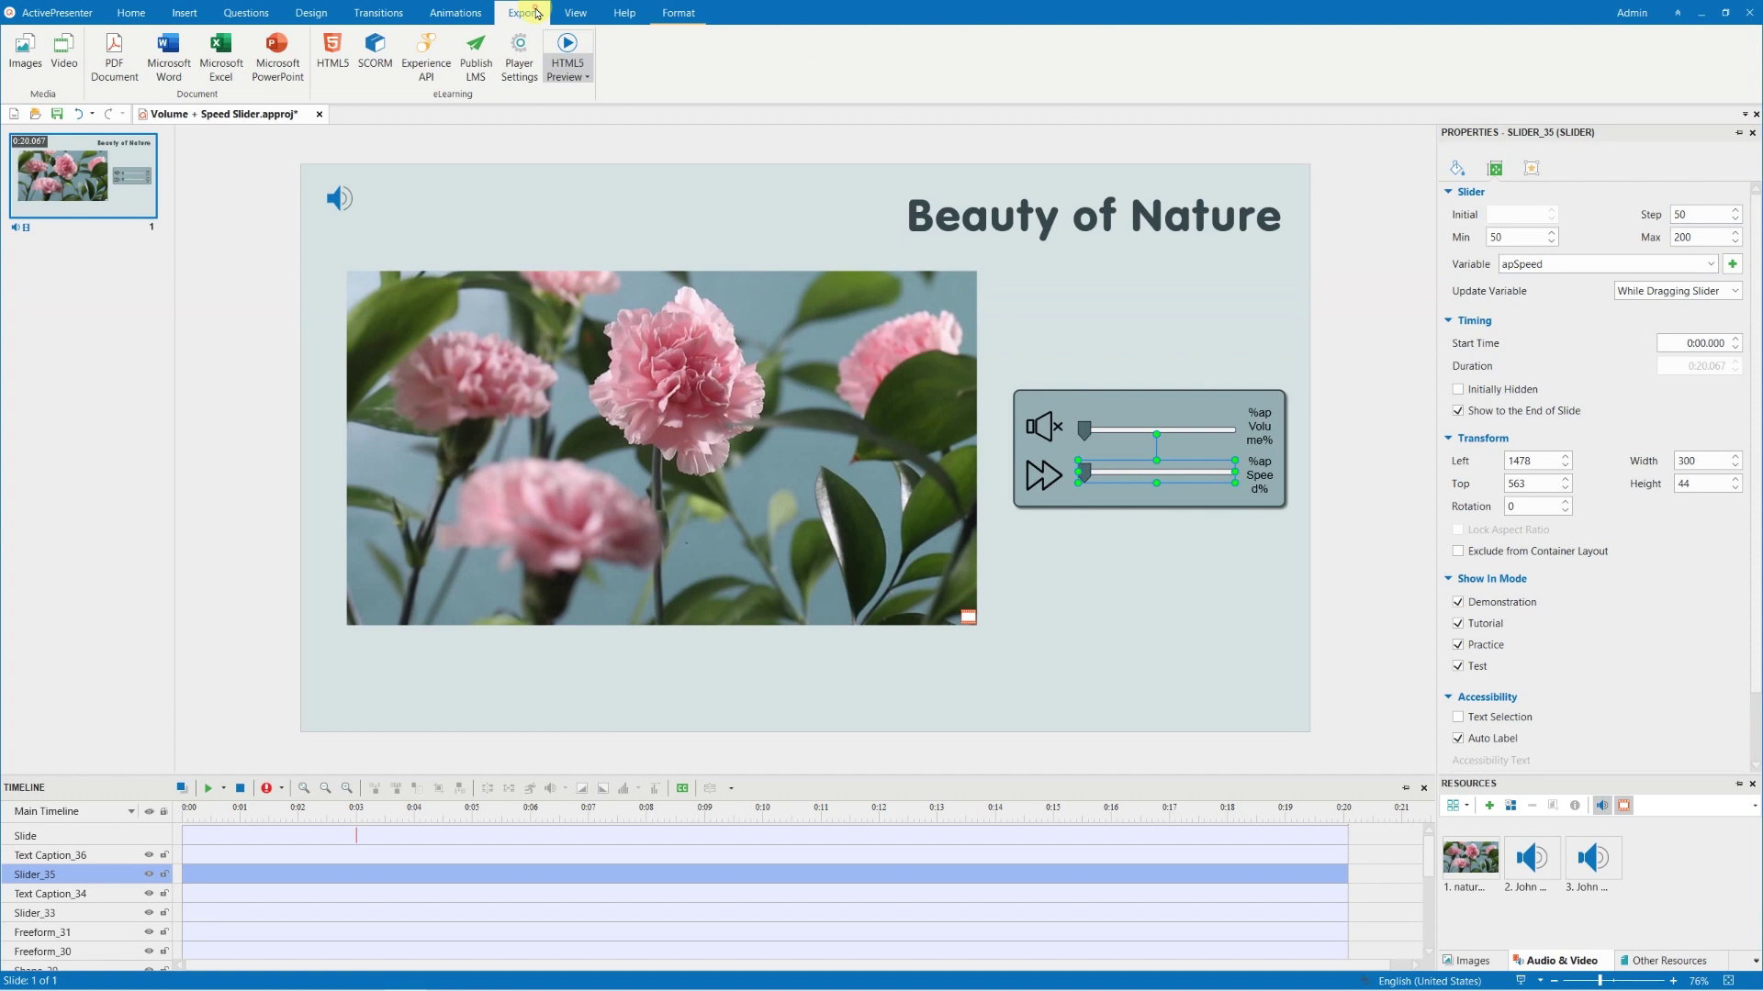
left_click(574, 71)
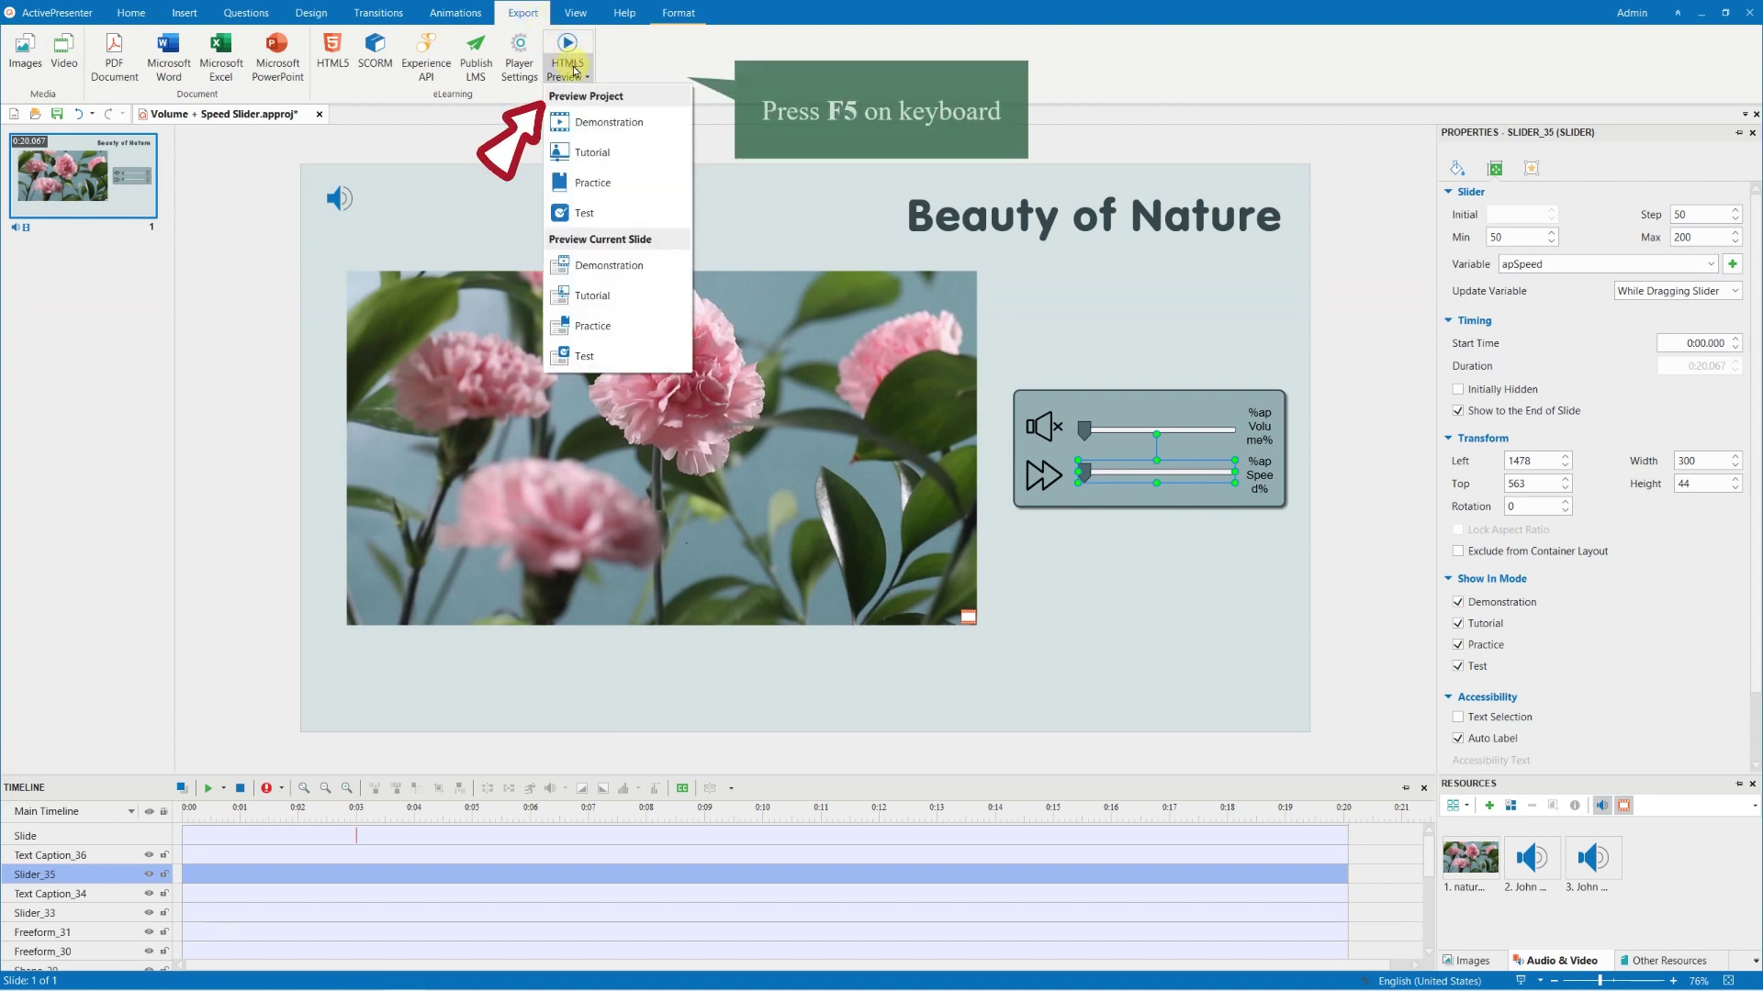
left_click(684, 74)
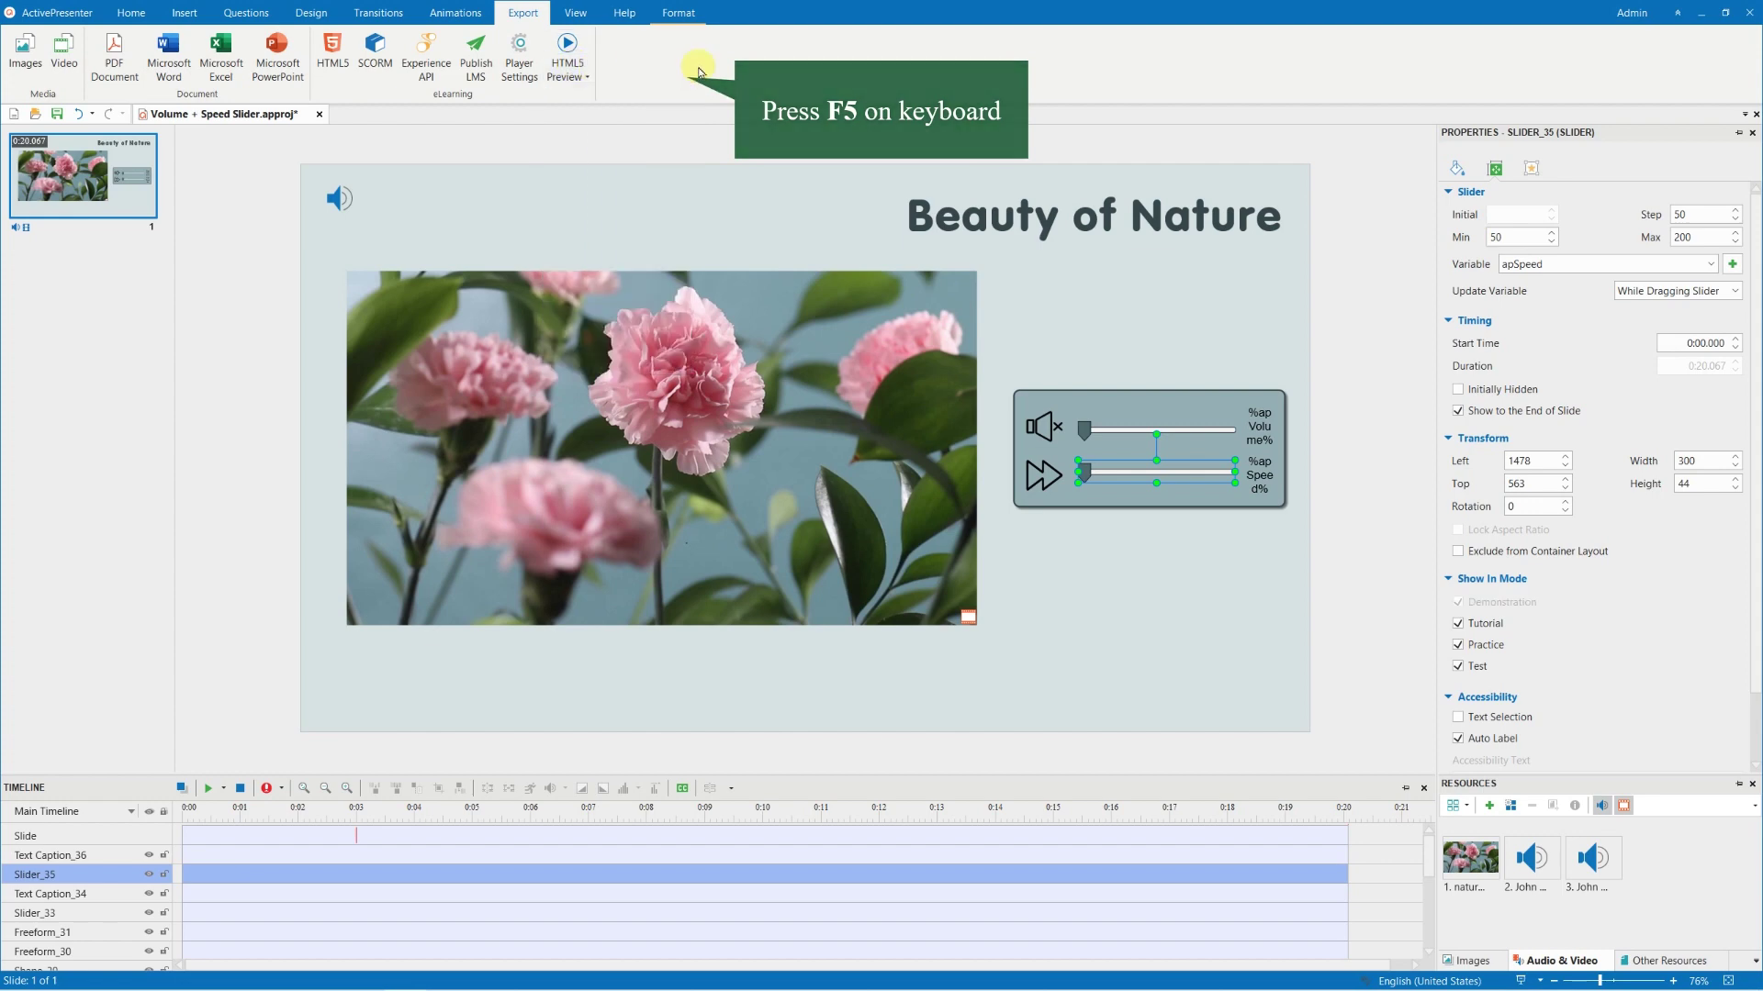
Preview the project in HTML5, then review and close the HTML5 export settings.
key("F5")
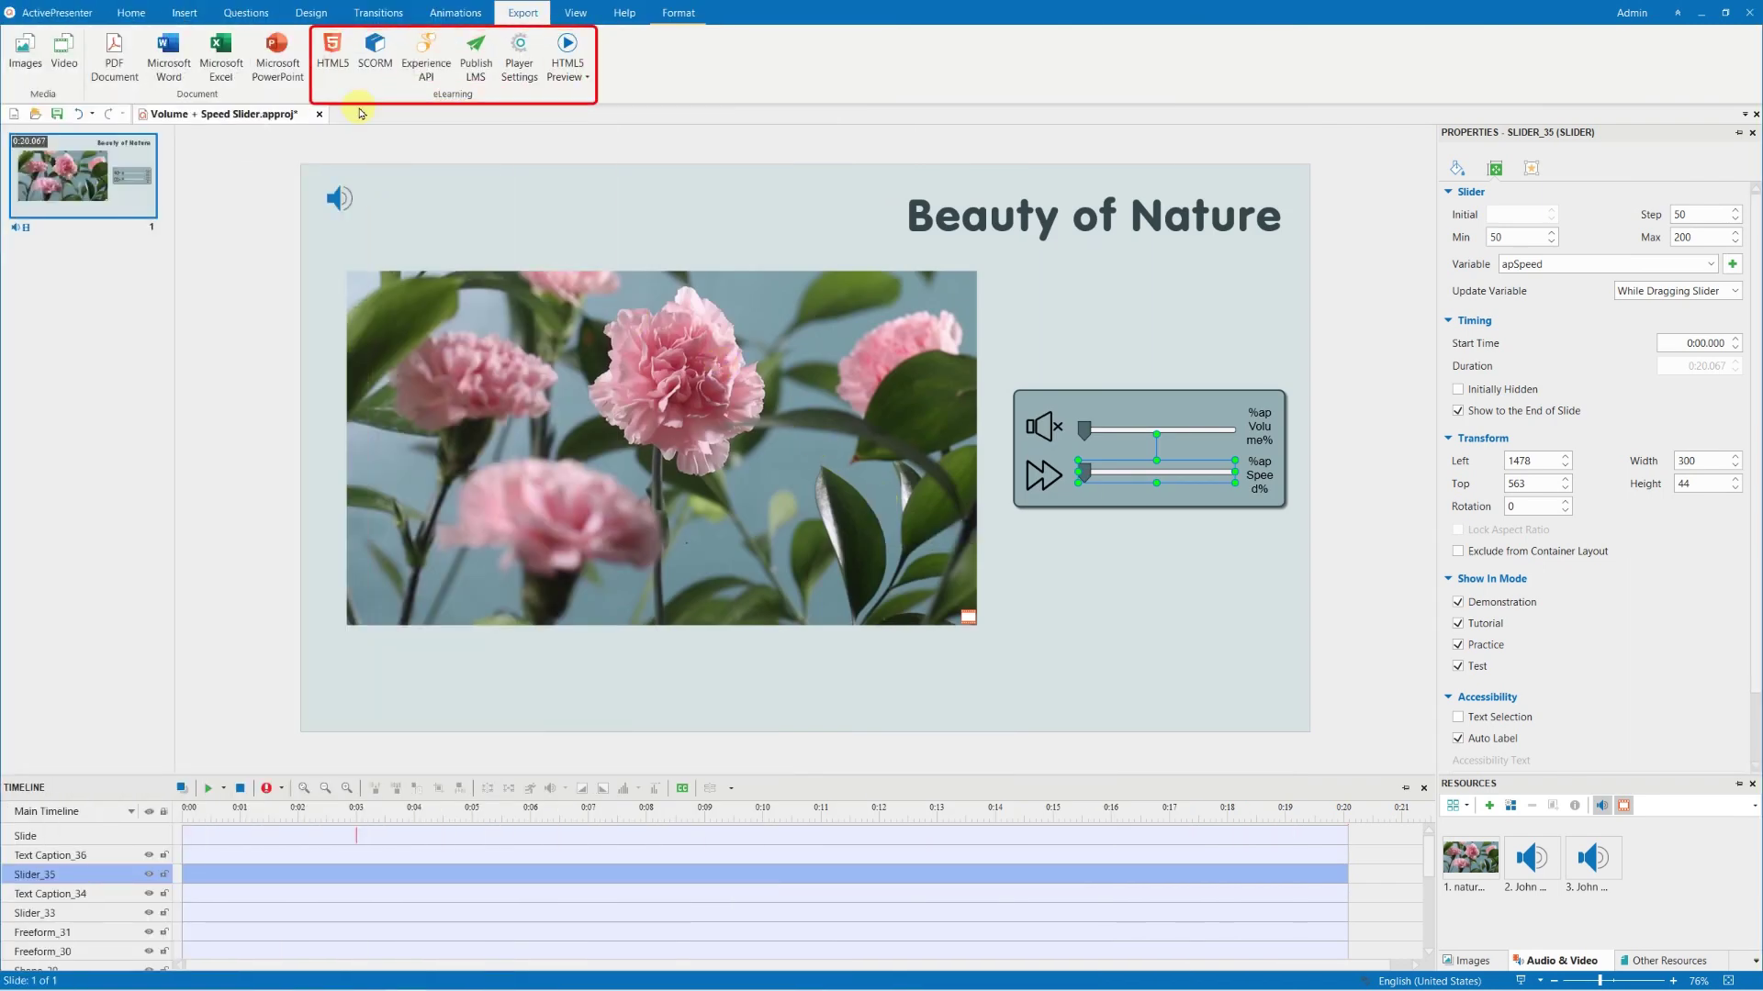
left_click(344, 81)
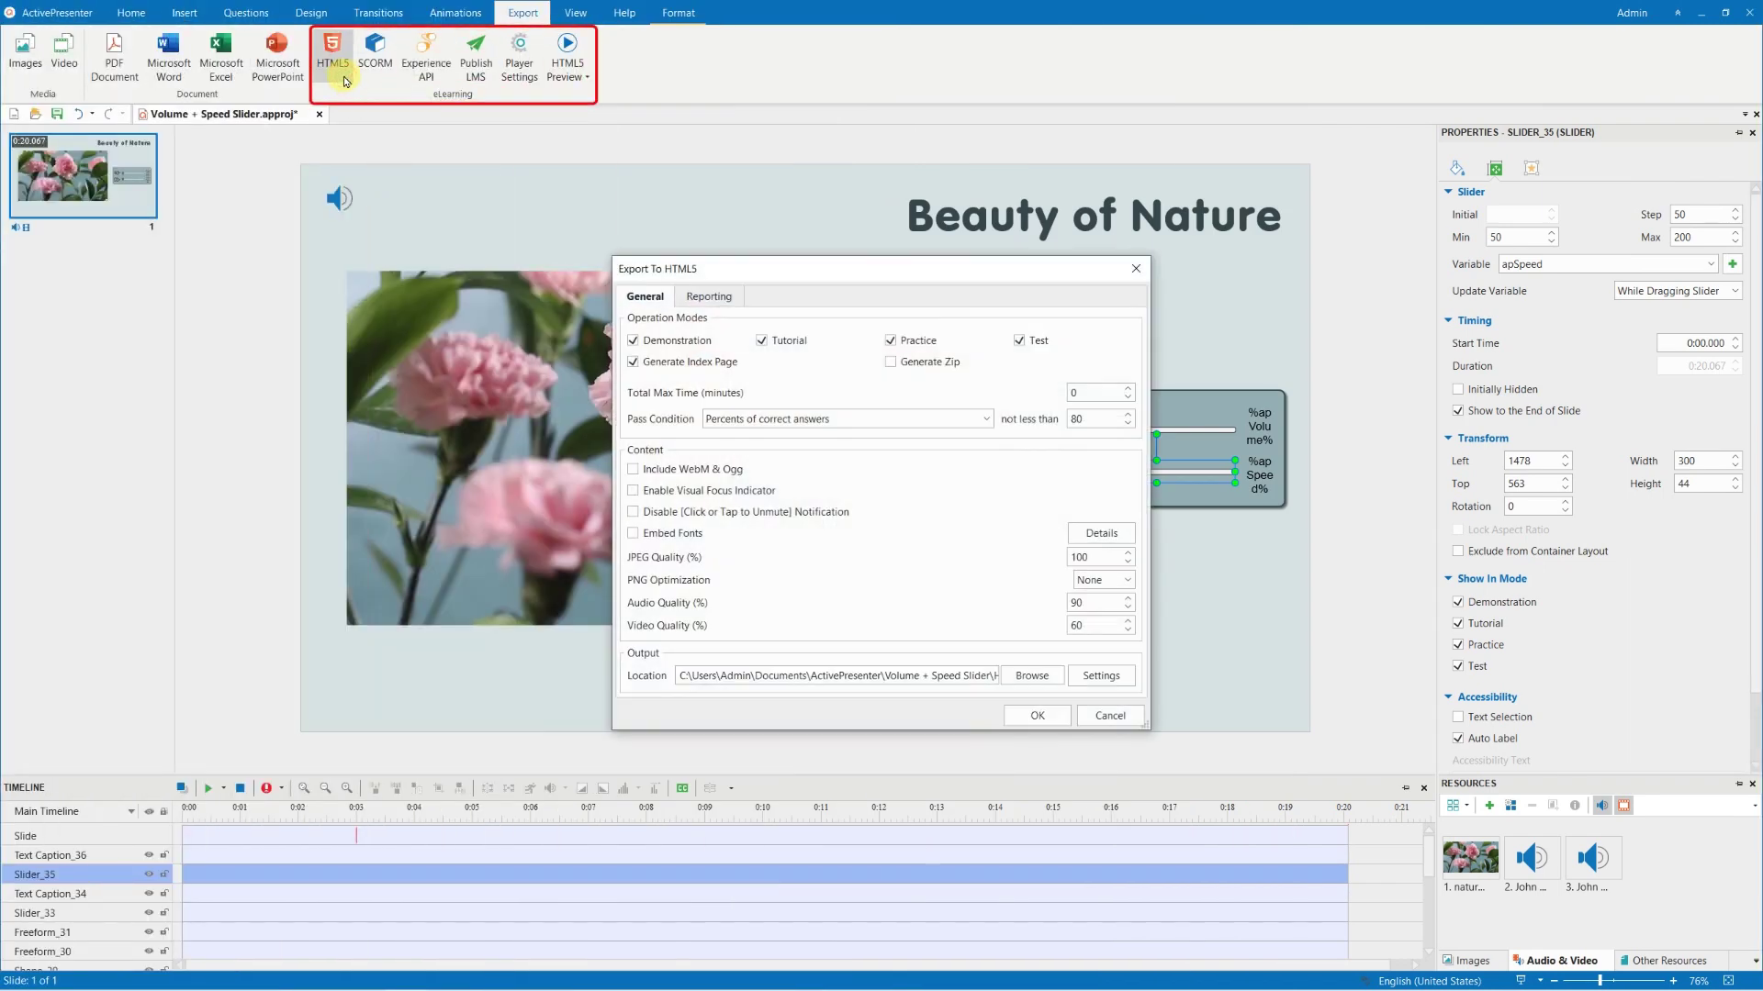
left_click(1136, 270)
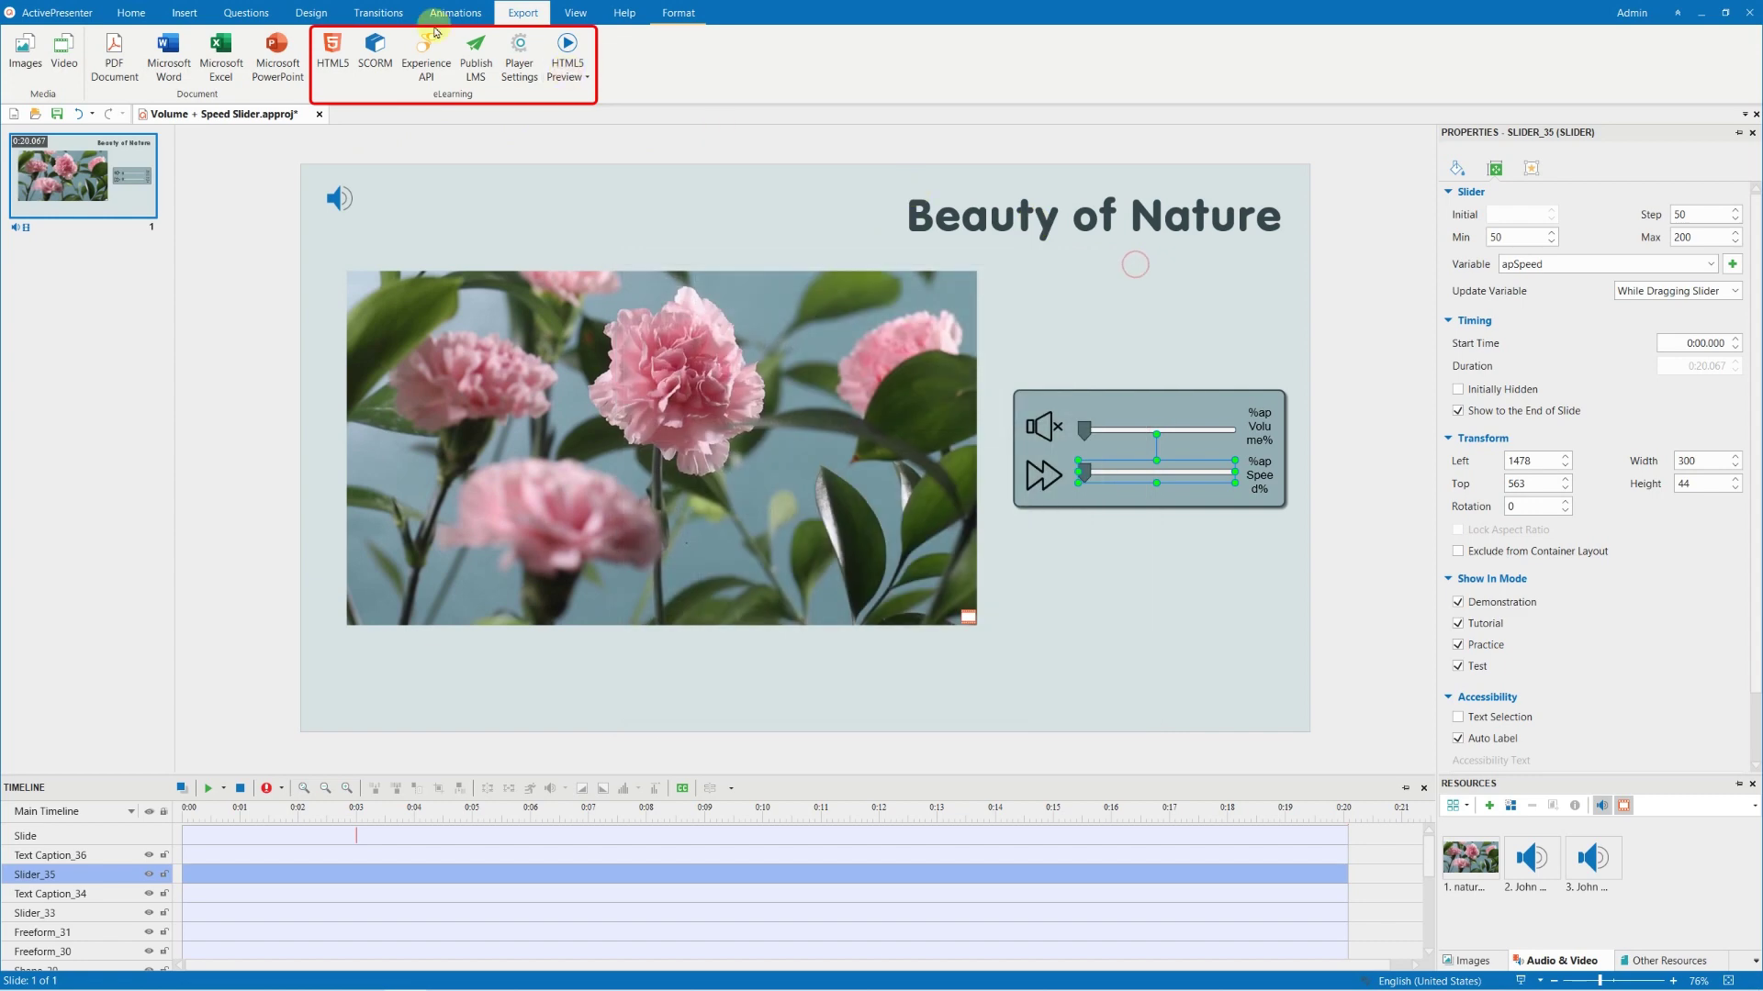
Review the SCORM export settings, then bring up the Experience API export dialog.
left_click(390, 50)
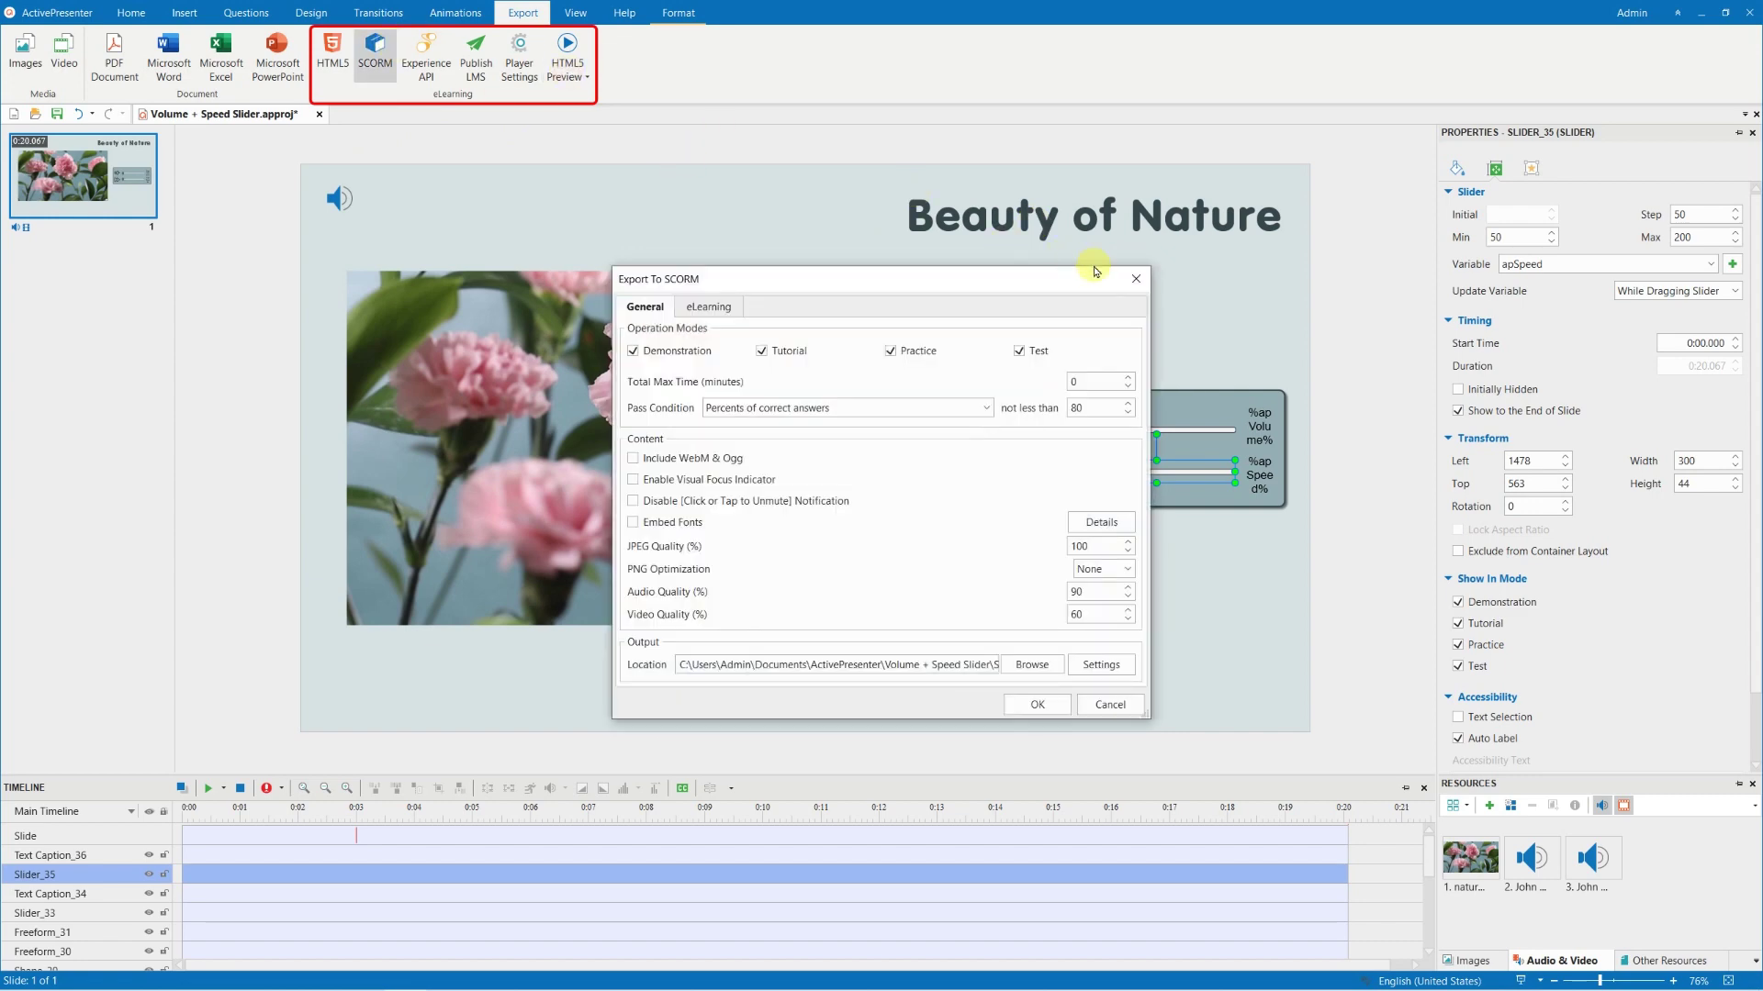
left_click(1144, 286)
left_click(425, 73)
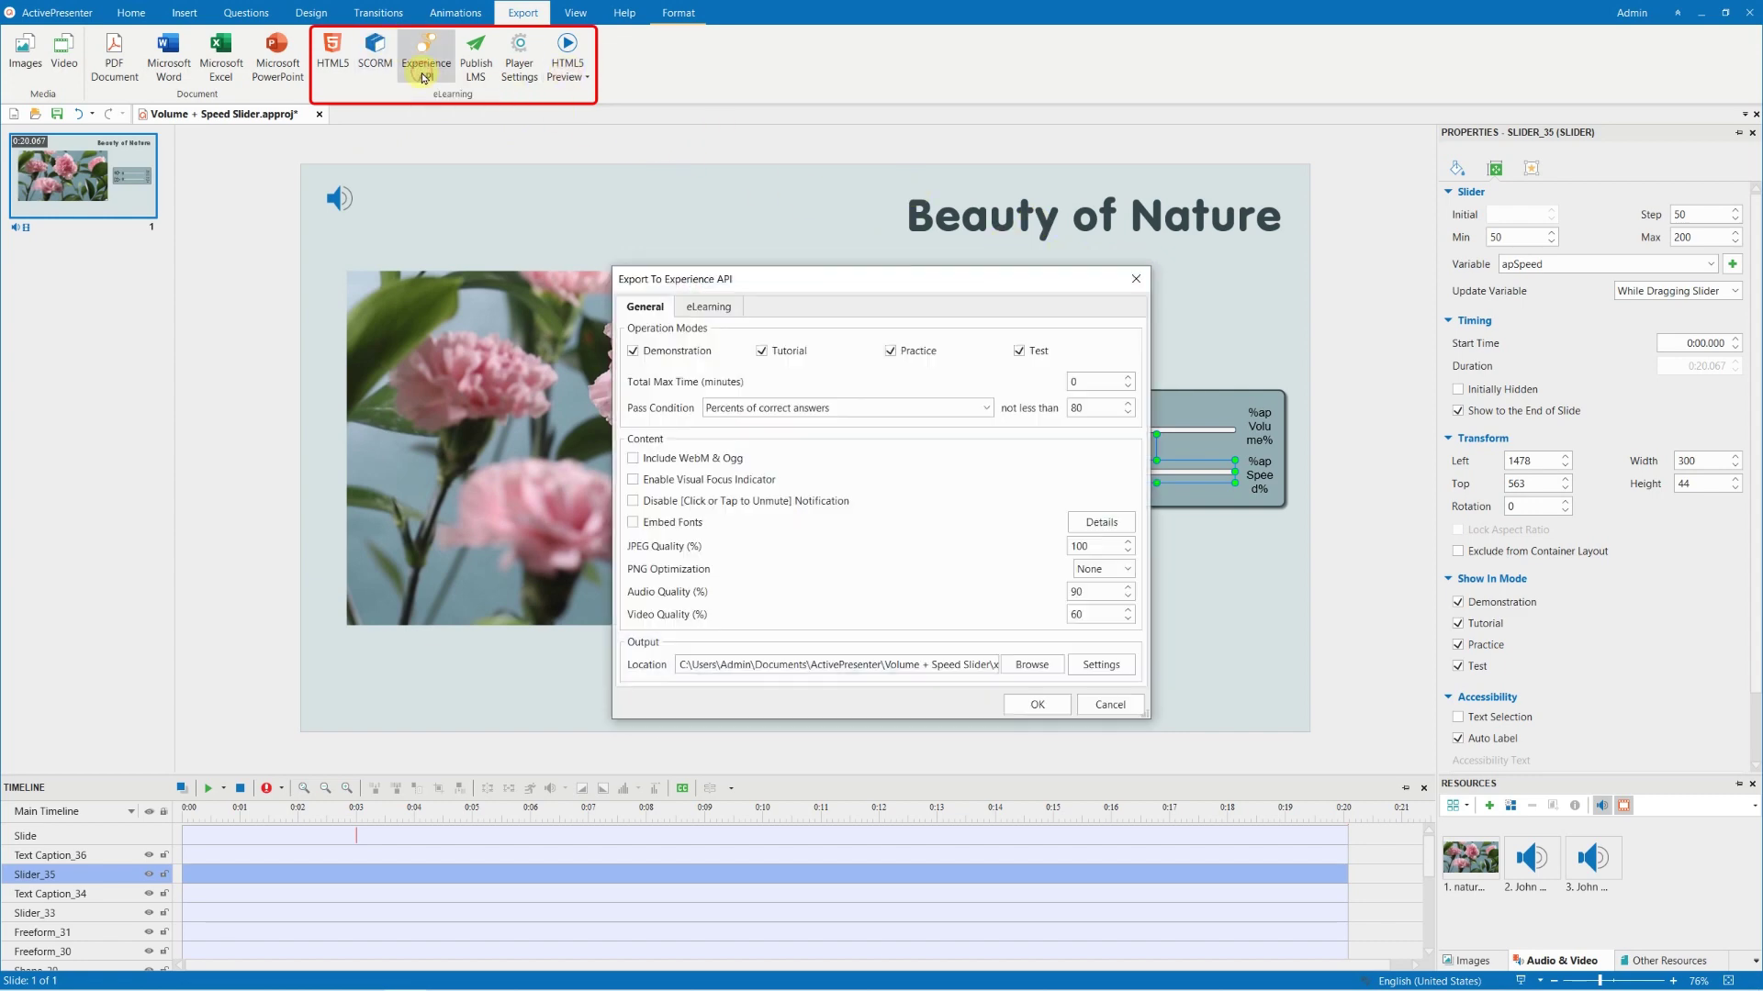